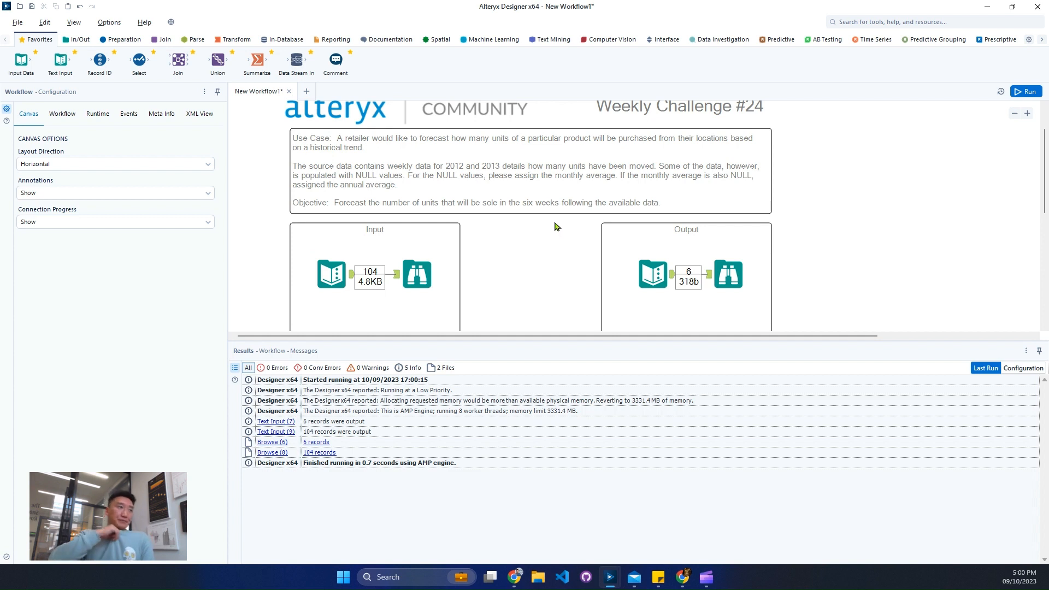
# - Inspect the input data's records and the profiles of its product, fiscal year, fiscal month, week number and units fields
pyautogui.click(420, 274)
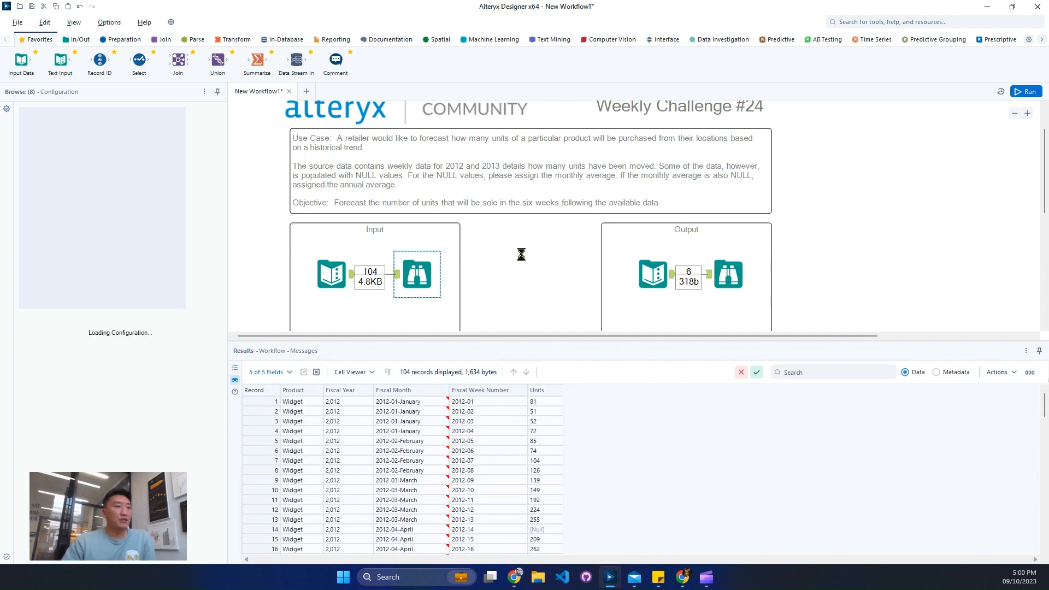
pyautogui.scroll(-4, 402, 450)
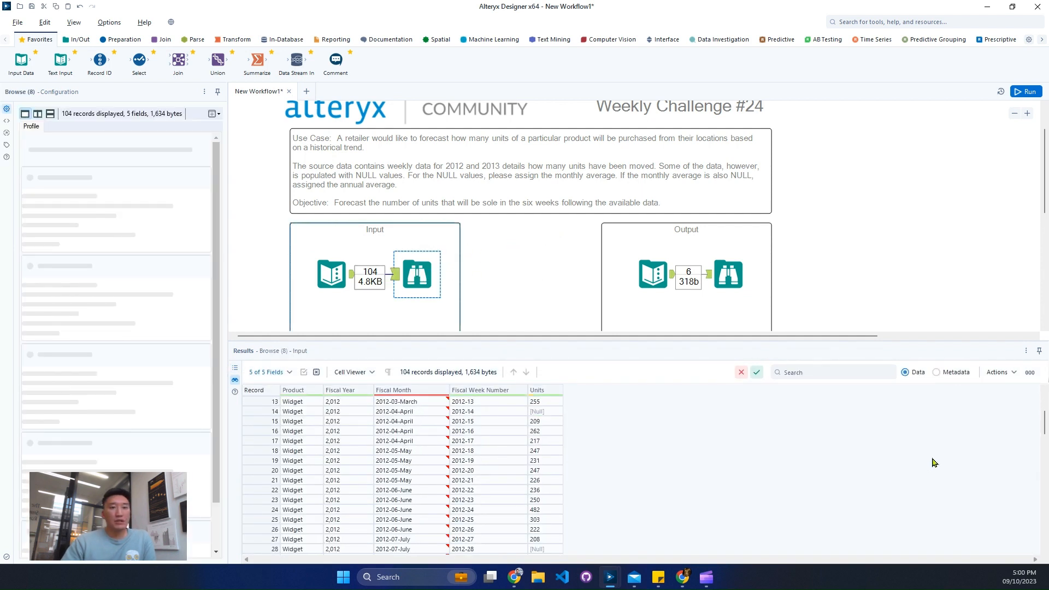
pyautogui.scroll(4, 1045, 426)
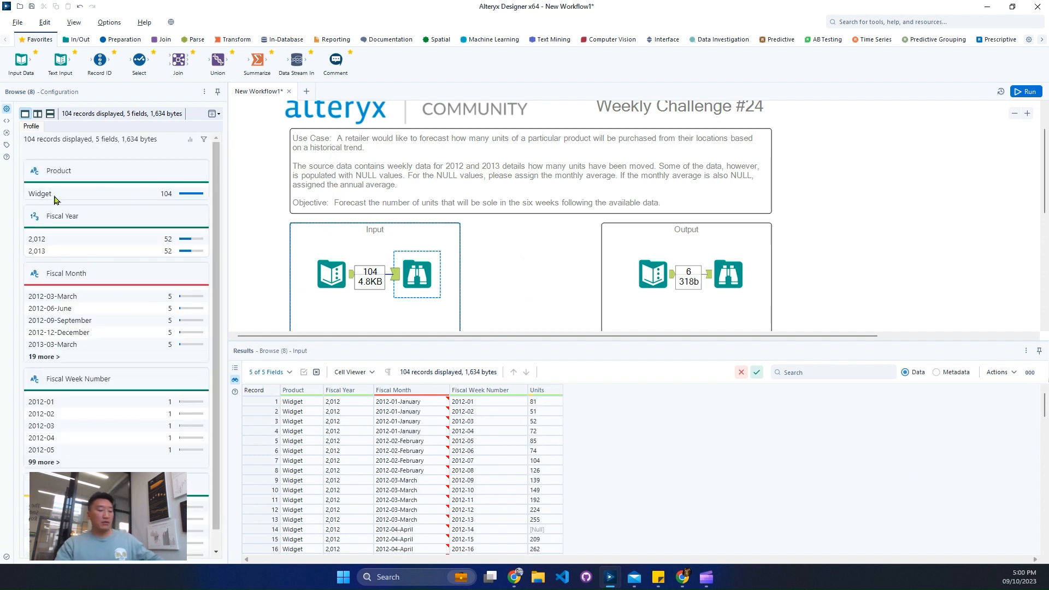
pyautogui.moveTo(16, 172)
pyautogui.mouseDown()
pyautogui.moveTo(115, 215)
pyautogui.moveTo(125, 209)
pyautogui.mouseUp()
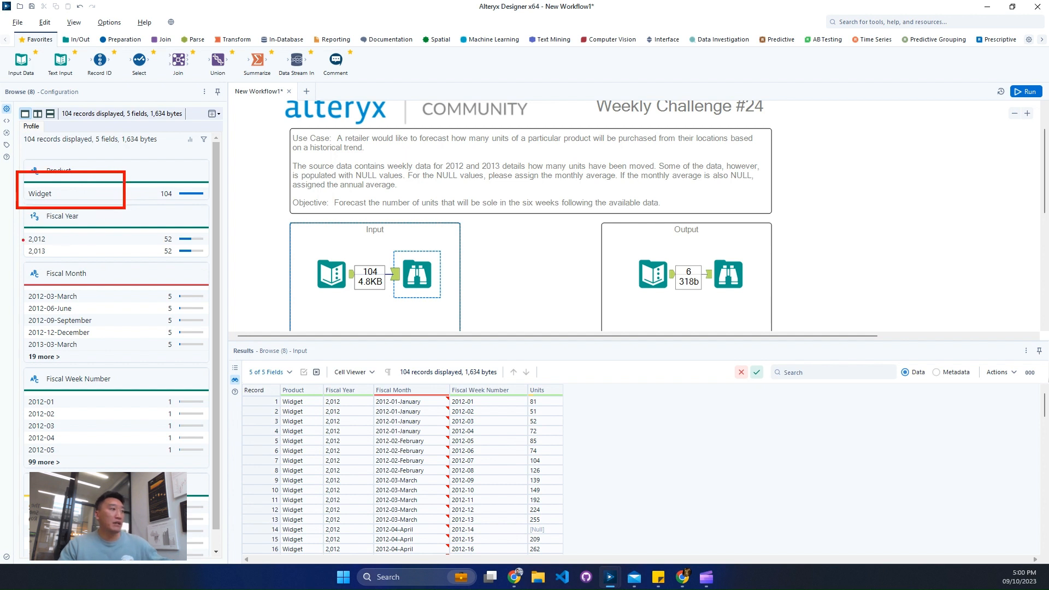
pyautogui.moveTo(18, 213)
pyautogui.mouseDown()
pyautogui.moveTo(96, 288)
pyautogui.moveTo(110, 358)
pyautogui.mouseUp()
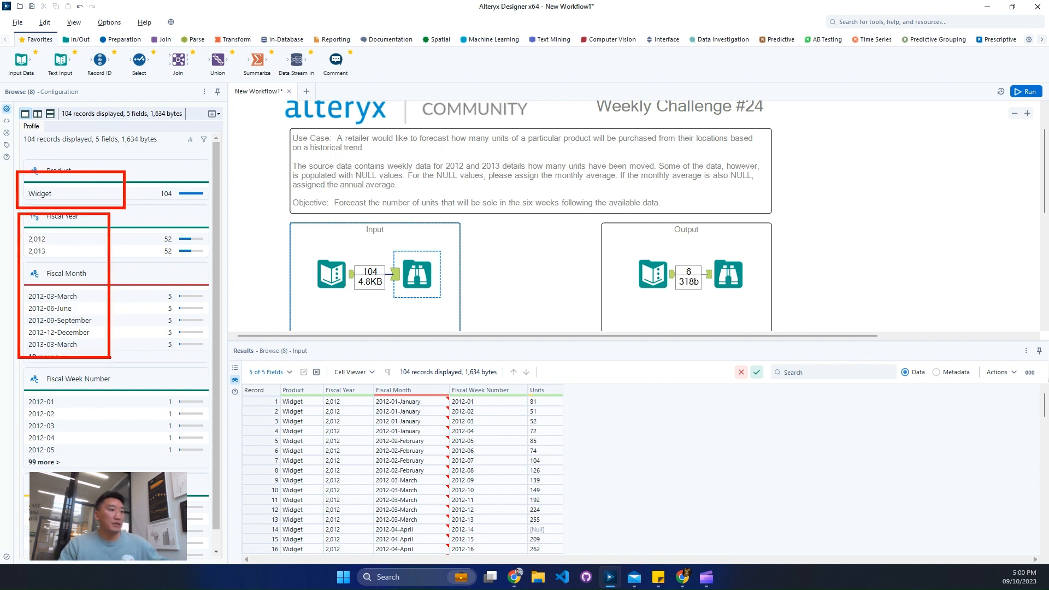
pyautogui.moveTo(23, 371); pyautogui.dragTo(91, 468)
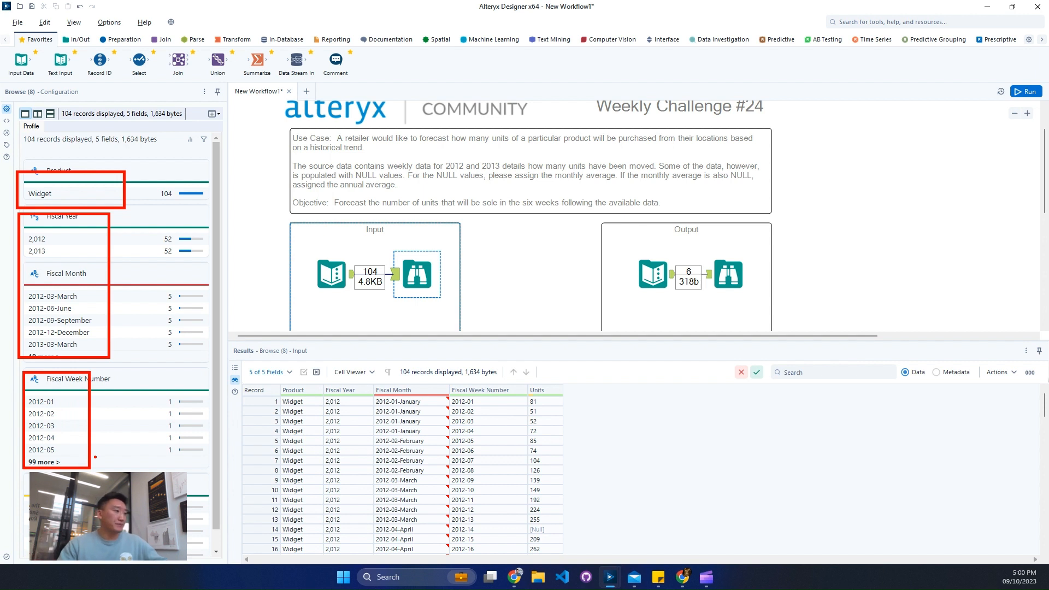
pyautogui.press('Escape')
pyautogui.scroll(-1, 137, 466)
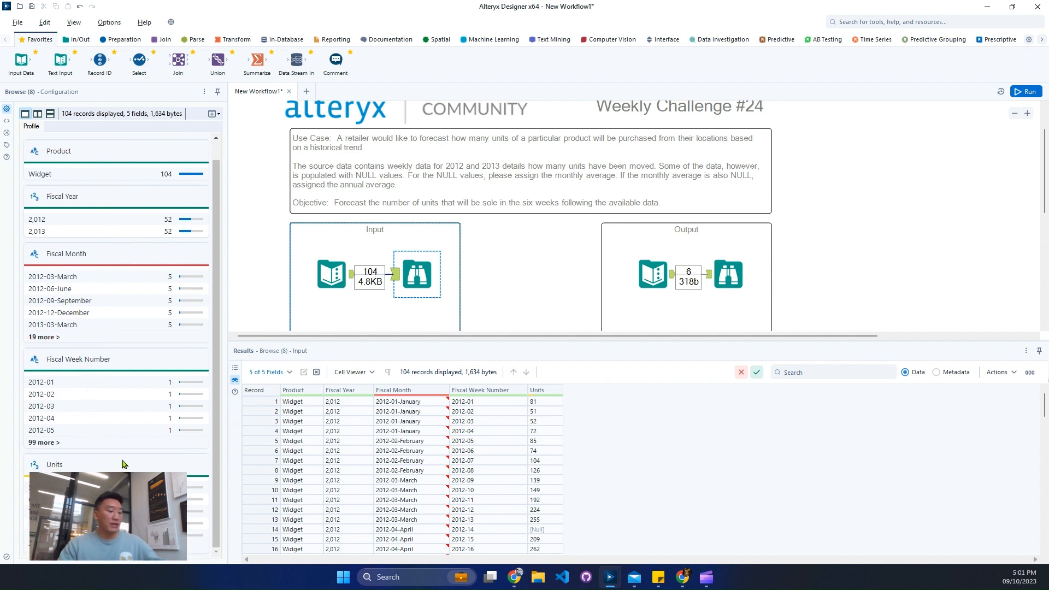
pyautogui.moveTo(18, 445); pyautogui.dragTo(89, 553)
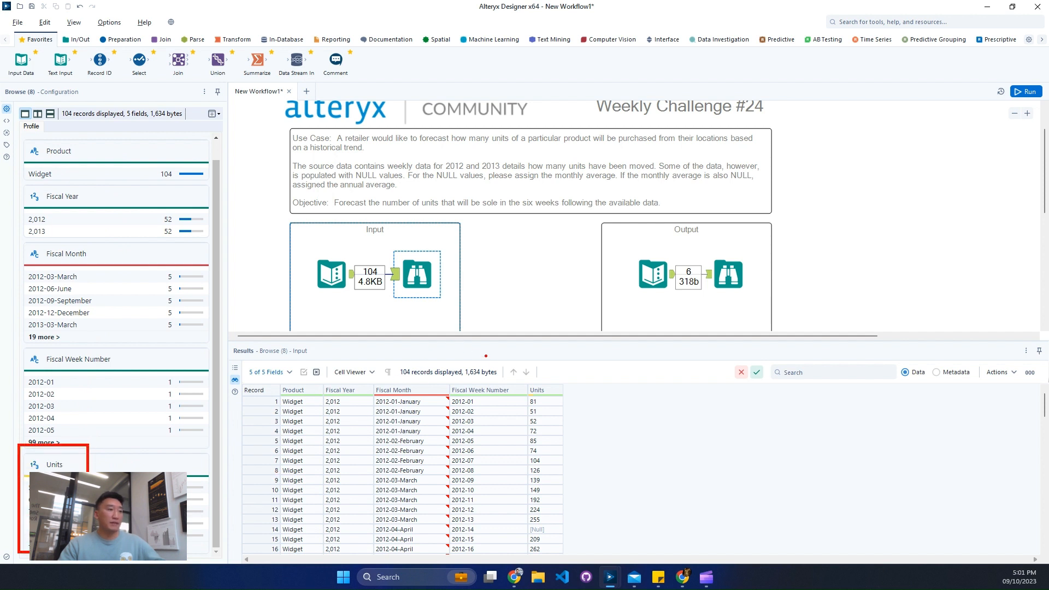
pyautogui.press('Escape')
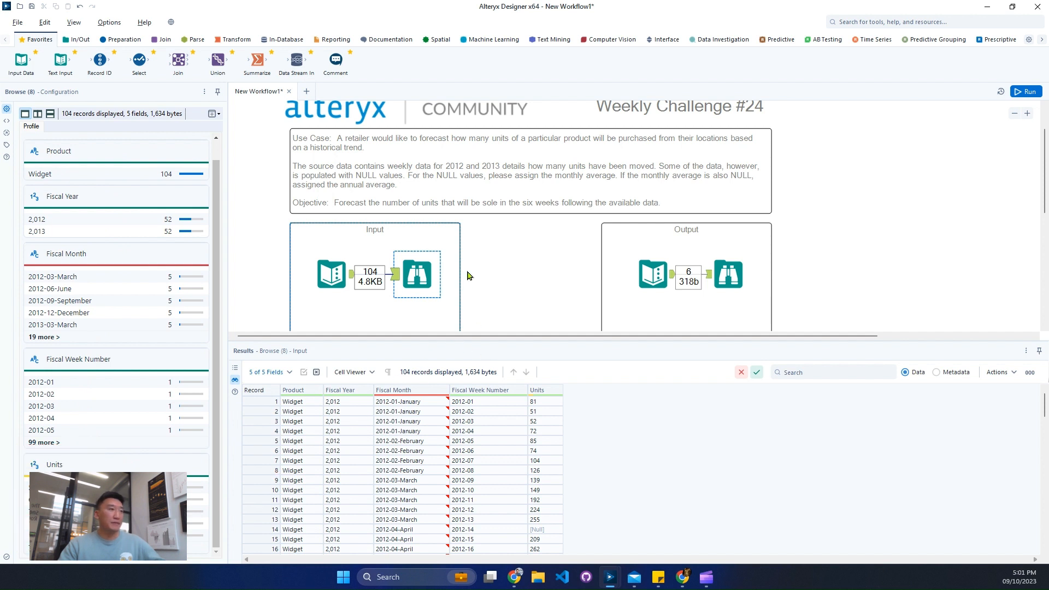
# - Review the forecast columns of the expected output and the challenge description's rule for replacing NULL values
pyautogui.click(742, 270)
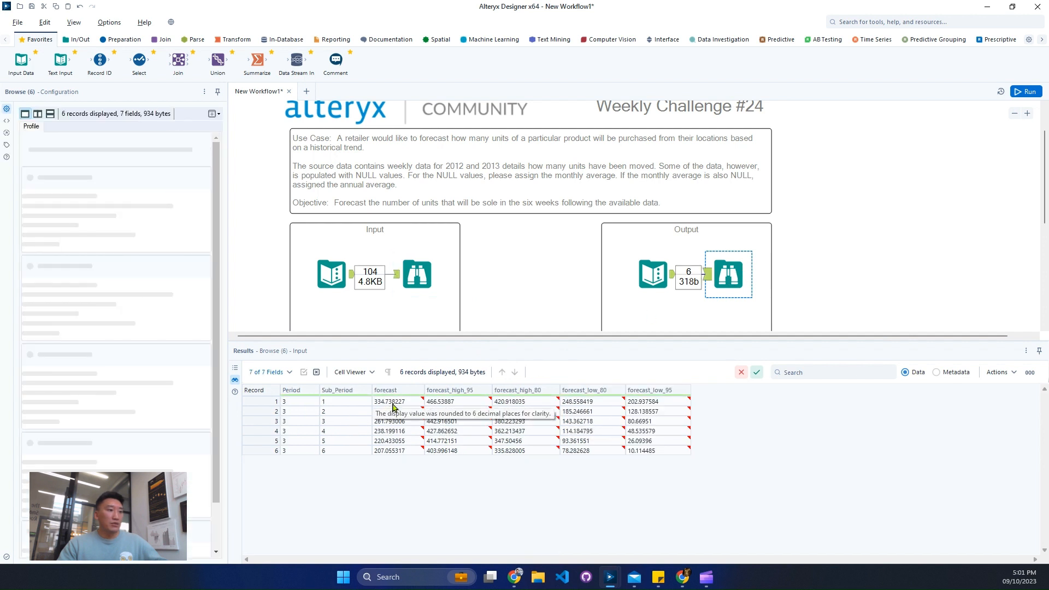
pyautogui.moveTo(394, 407); pyautogui.dragTo(437, 455)
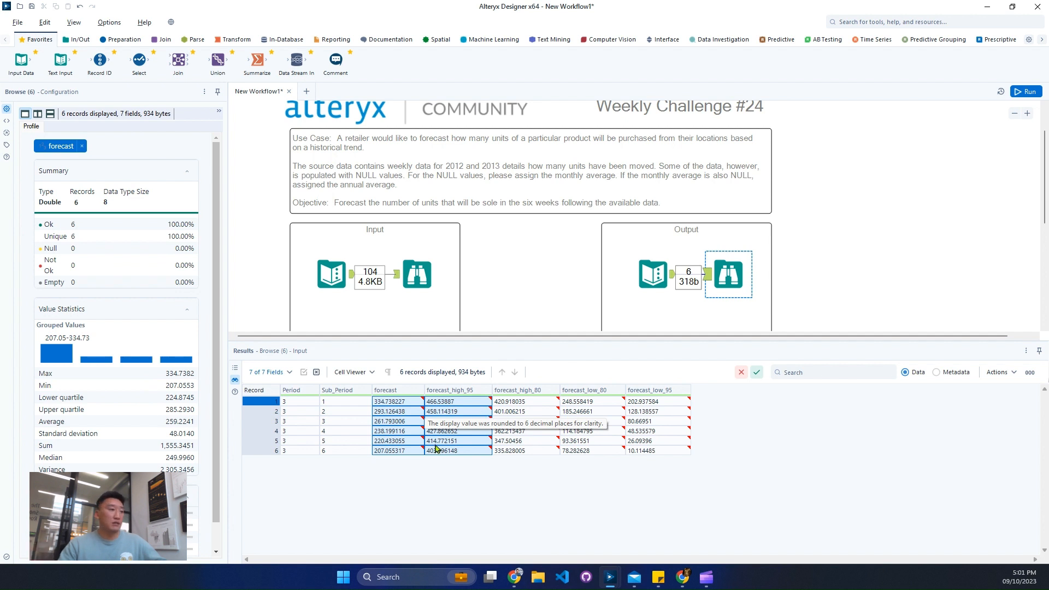
pyautogui.click(527, 296)
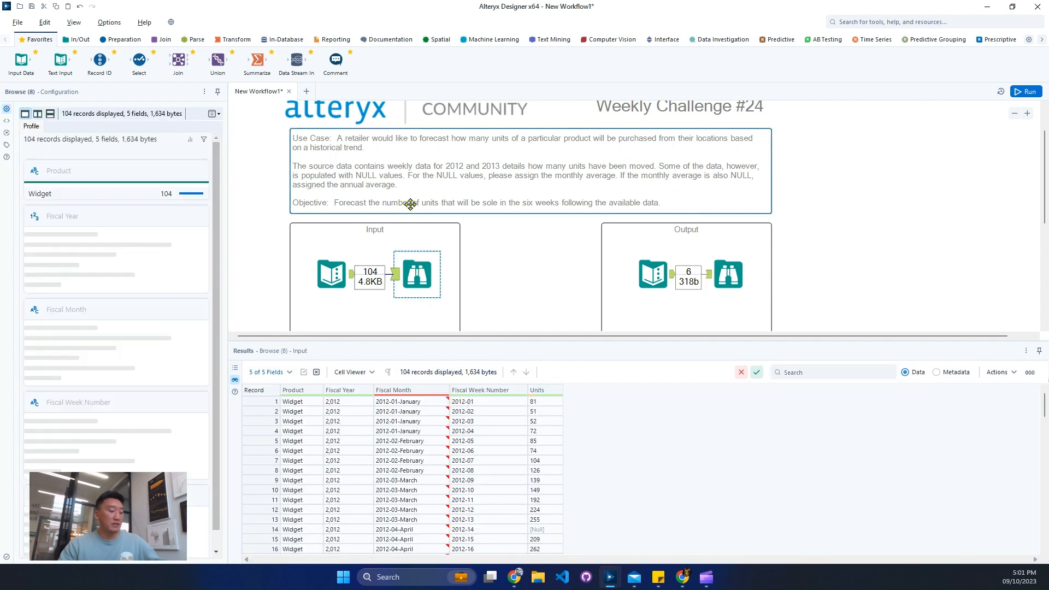
pyautogui.moveTo(340, 160); pyautogui.dragTo(486, 180)
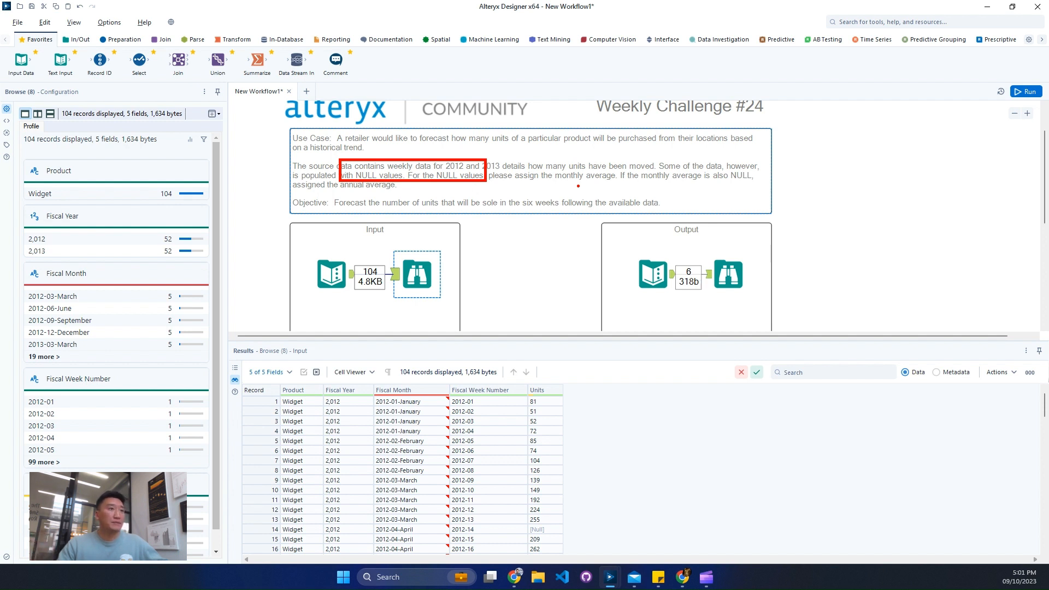
pyautogui.press('Escape')
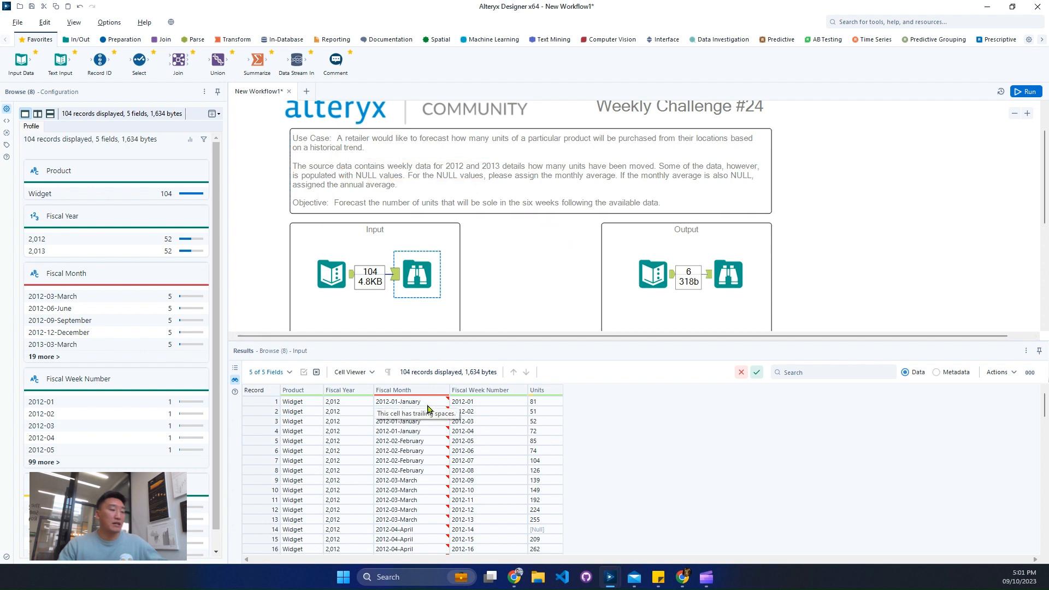
# - Compare the January and April 2012 input records for missing units and examine the profile statistics of the Units field
pyautogui.moveTo(261, 401); pyautogui.dragTo(259, 428)
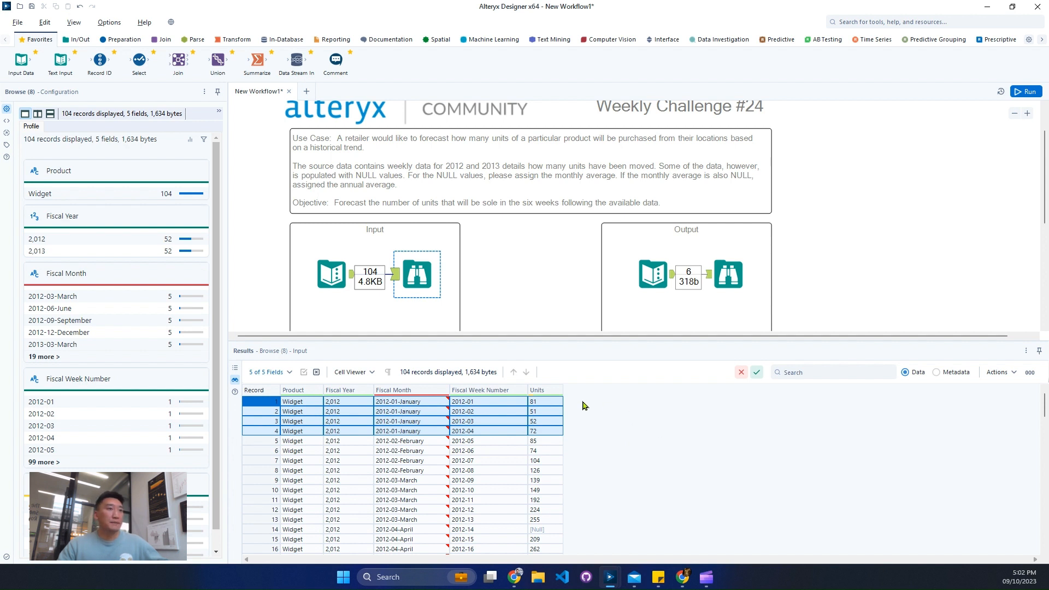
pyautogui.click(541, 533)
pyautogui.scroll(-2, 601, 522)
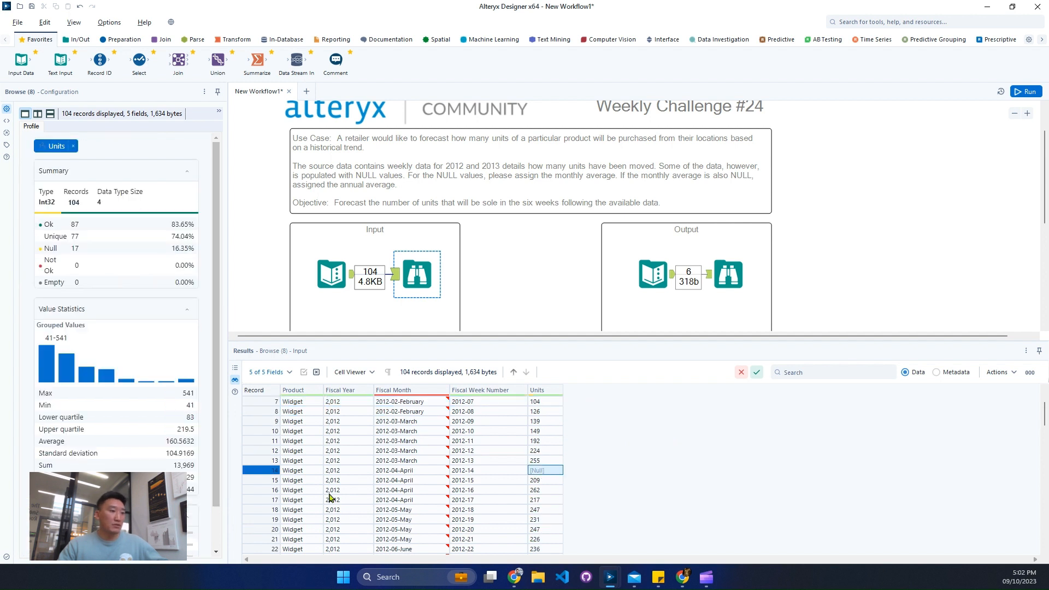
pyautogui.moveTo(264, 468); pyautogui.dragTo(264, 499)
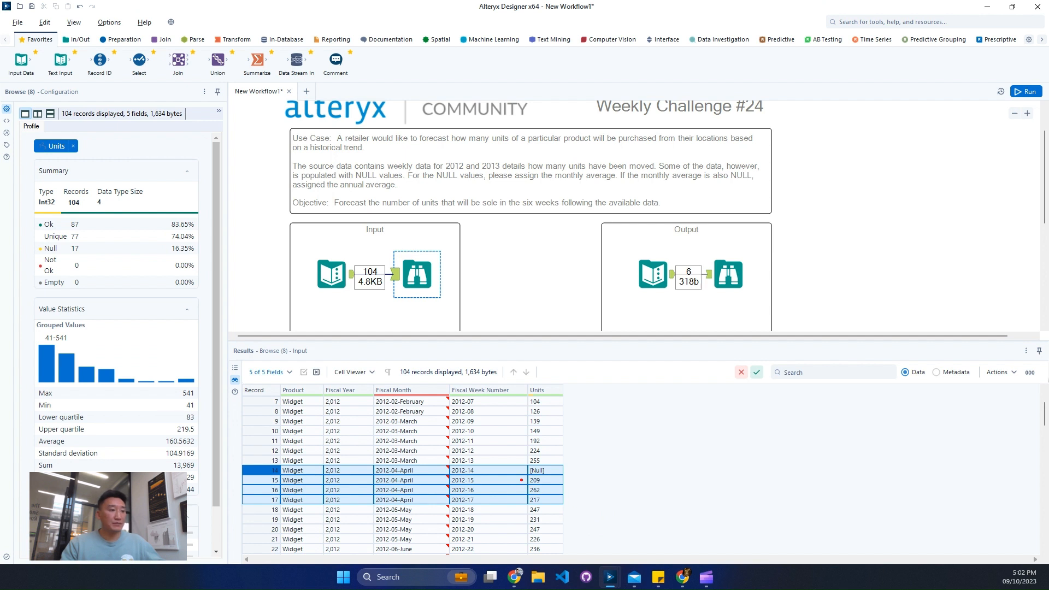
pyautogui.moveTo(522, 480); pyautogui.dragTo(589, 504)
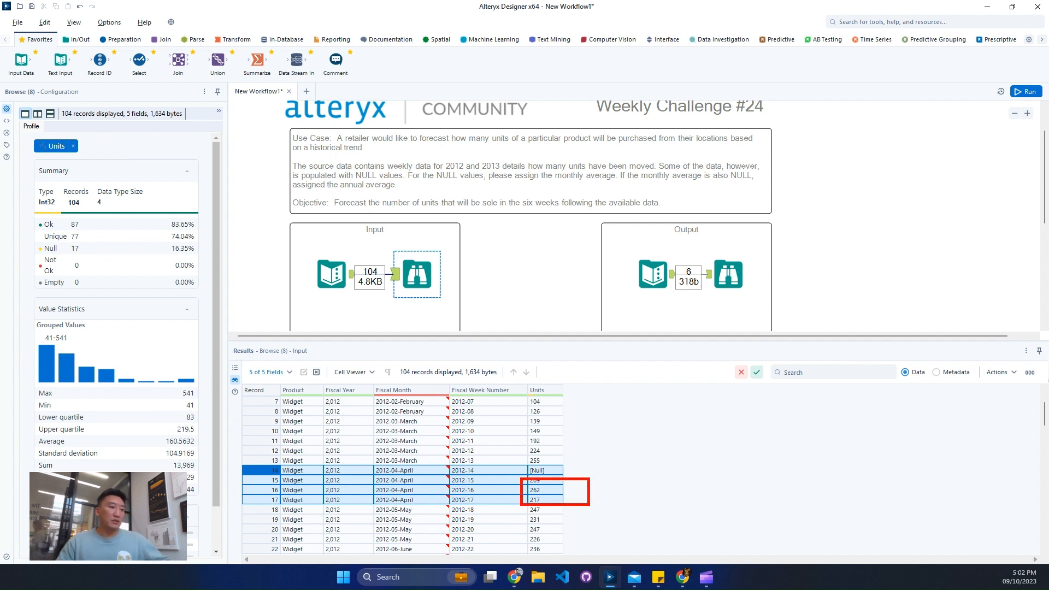
pyautogui.press('Escape')
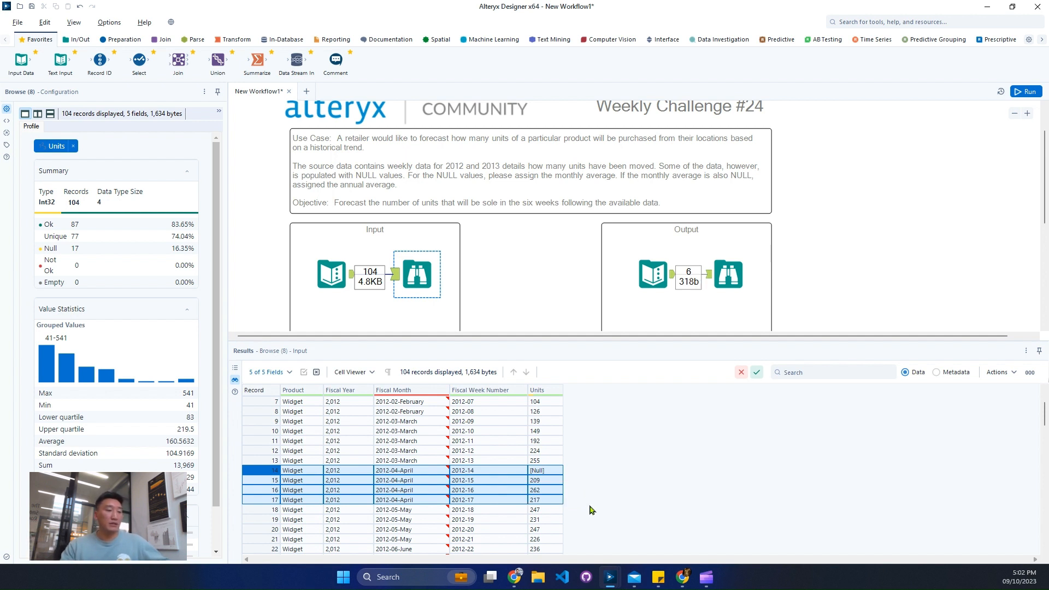
pyautogui.click(543, 470)
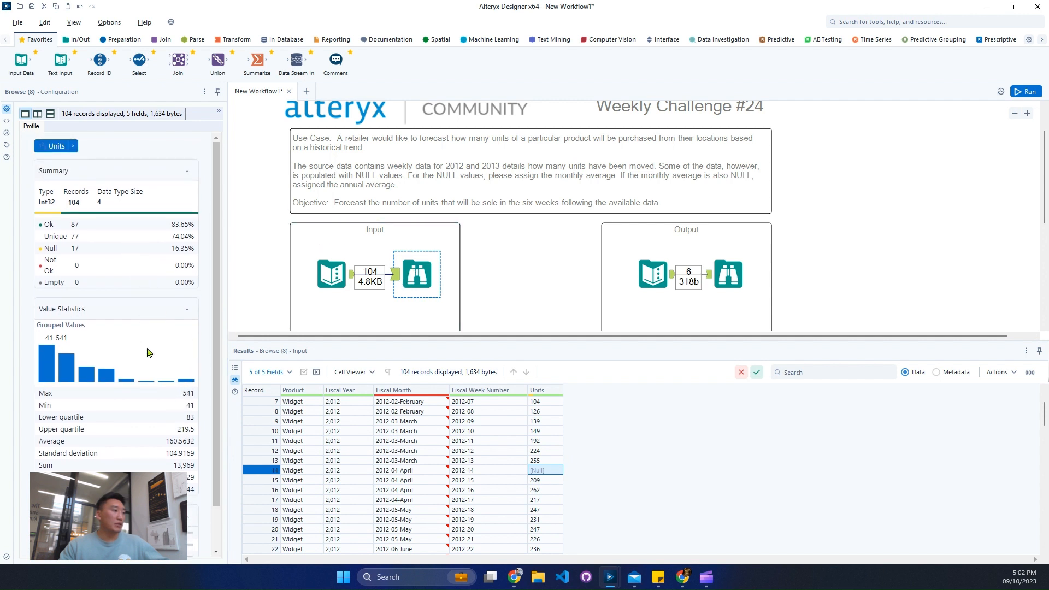
pyautogui.scroll(-2, 179, 379)
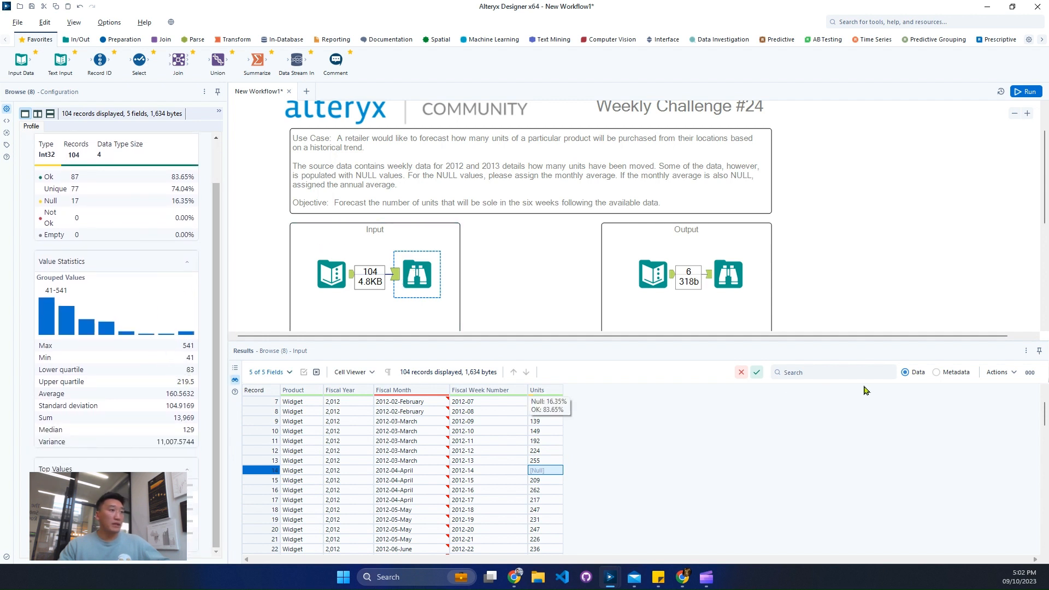
# - Check the metadata of the input fields, including Units, and return to the data view
pyautogui.click(936, 372)
pyautogui.click(348, 442)
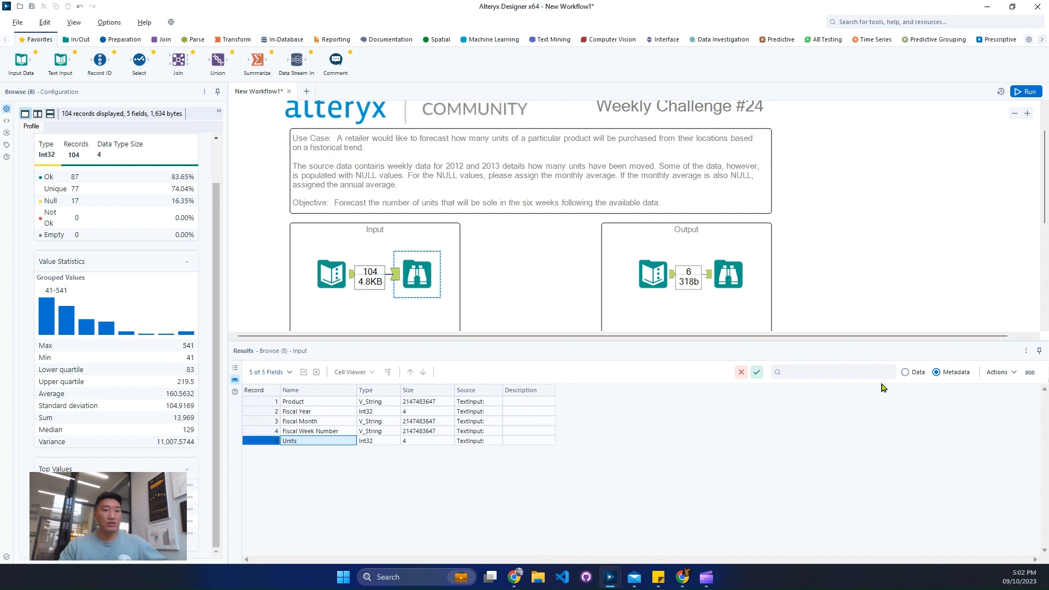
pyautogui.click(913, 373)
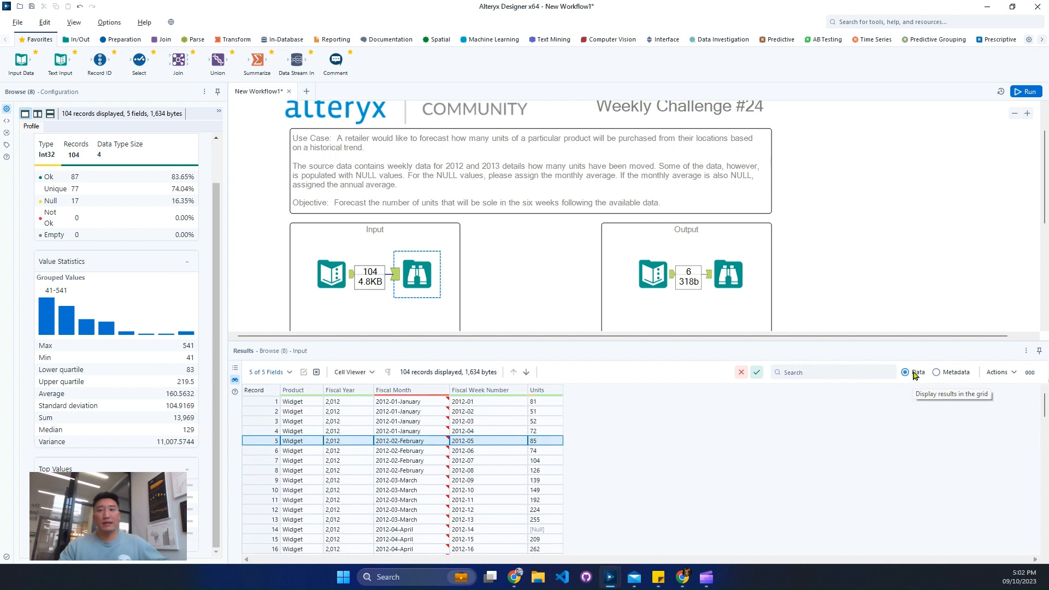
# - Look through the input records from April 2012 to May 2013 for NULL units, highlighting the May 2013 weeks
pyautogui.click(548, 528)
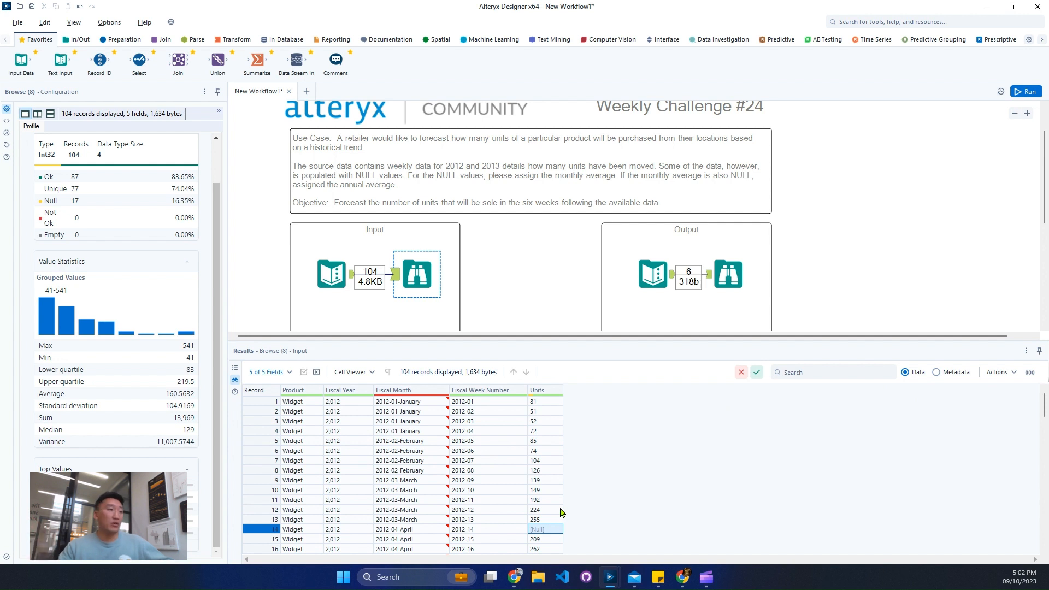
pyautogui.scroll(-8, 554, 507)
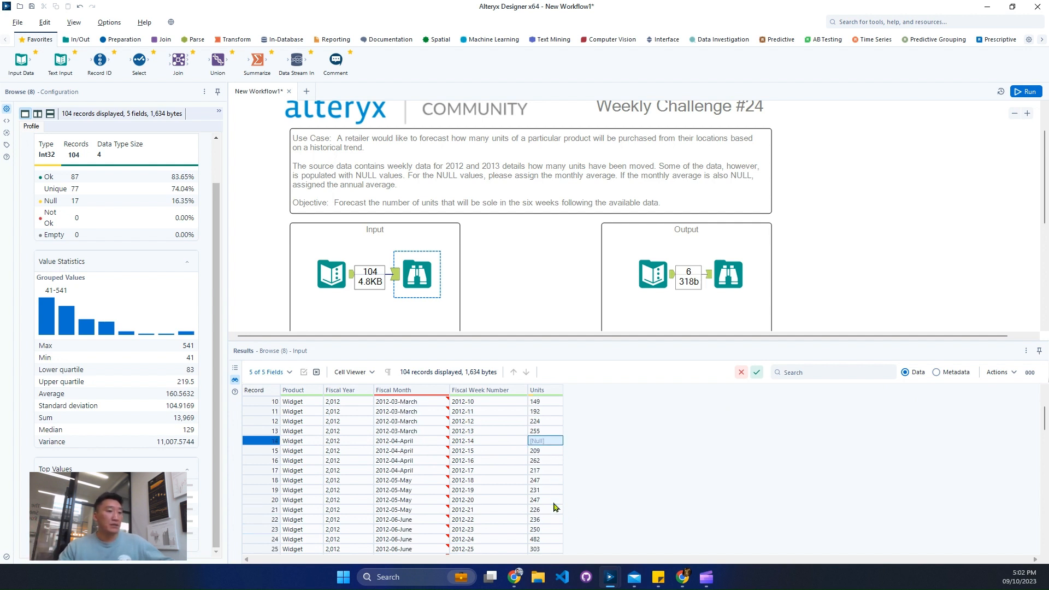
pyautogui.scroll(-6, 555, 507)
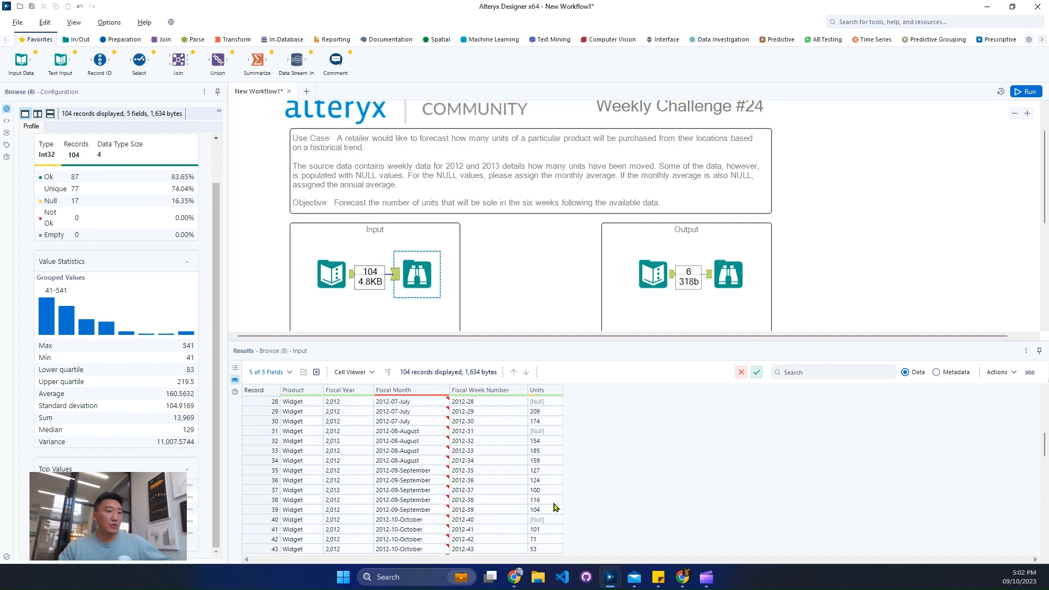
pyautogui.scroll(-5, 554, 507)
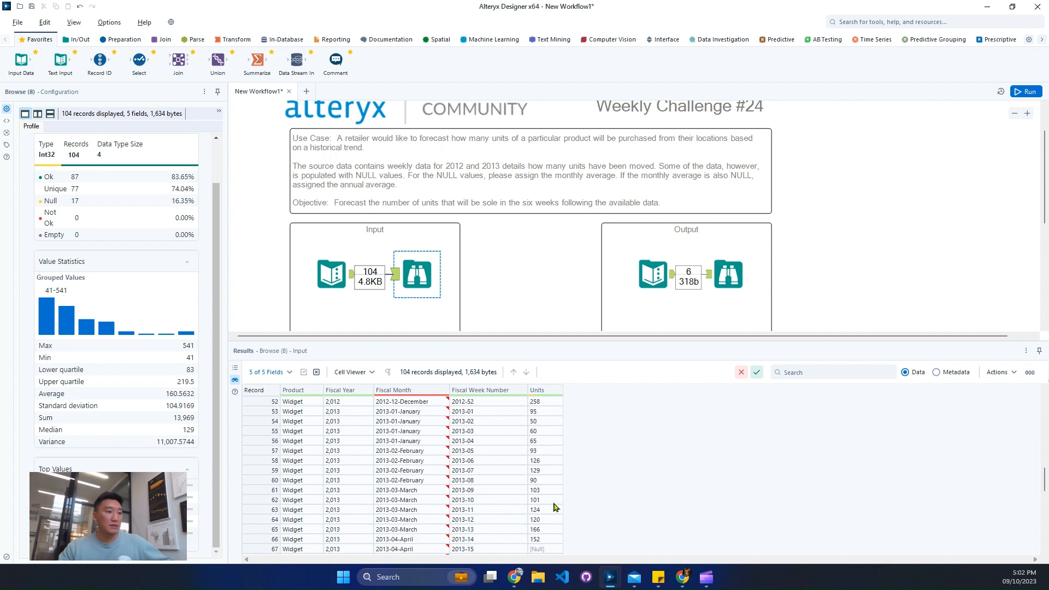
pyautogui.scroll(-2, 555, 507)
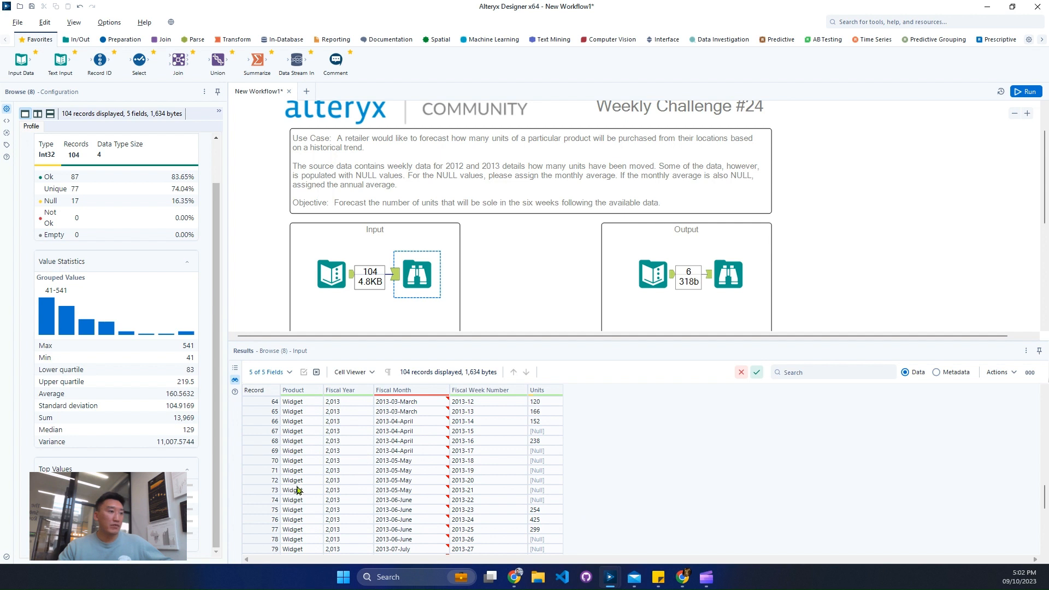
pyautogui.click(272, 460)
pyautogui.moveTo(270, 477); pyautogui.dragTo(277, 492)
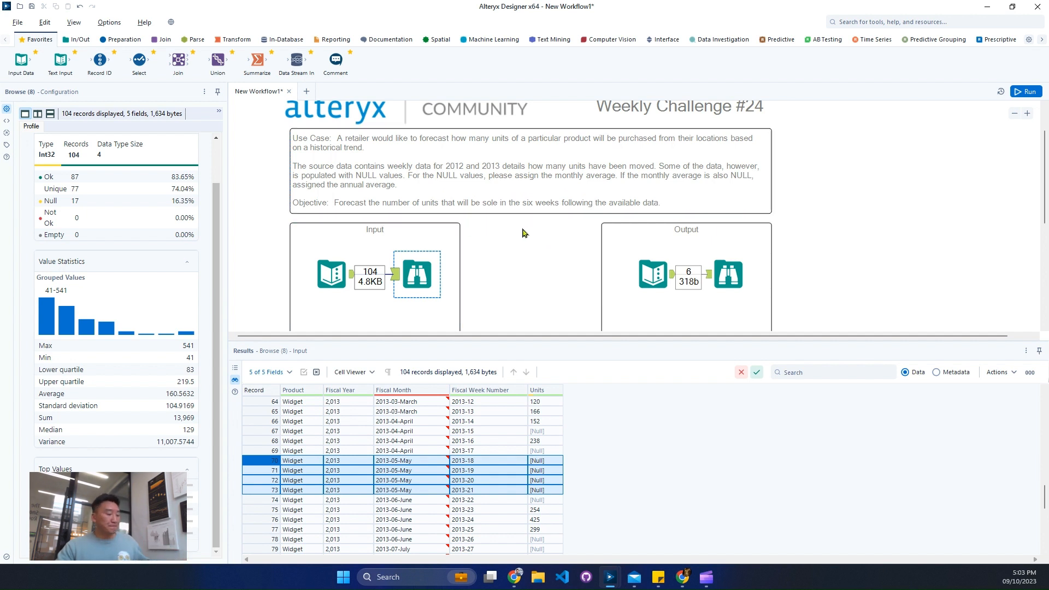
# - Add a Summarize tool below the Input box and connect the input data's Text Input tool to it
pyautogui.scroll(-3, 514, 273)
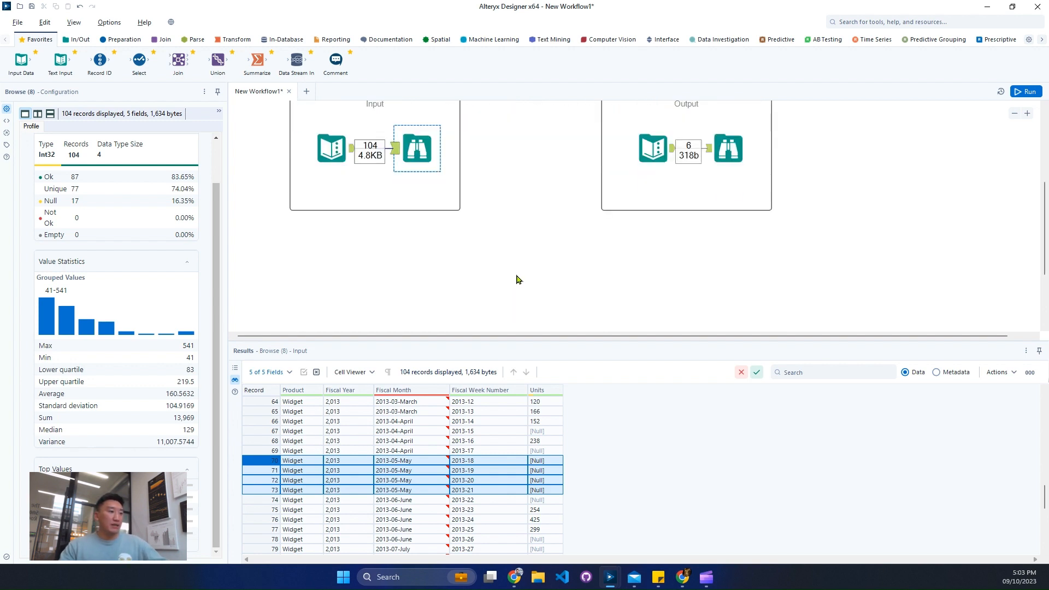
pyautogui.click(519, 279)
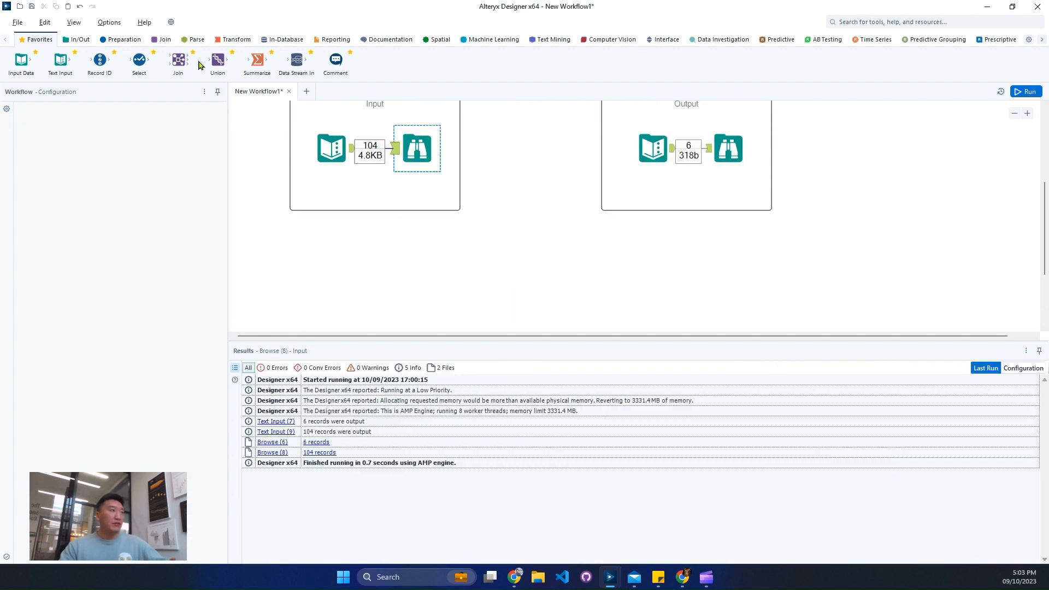
pyautogui.moveTo(256, 61); pyautogui.dragTo(441, 263)
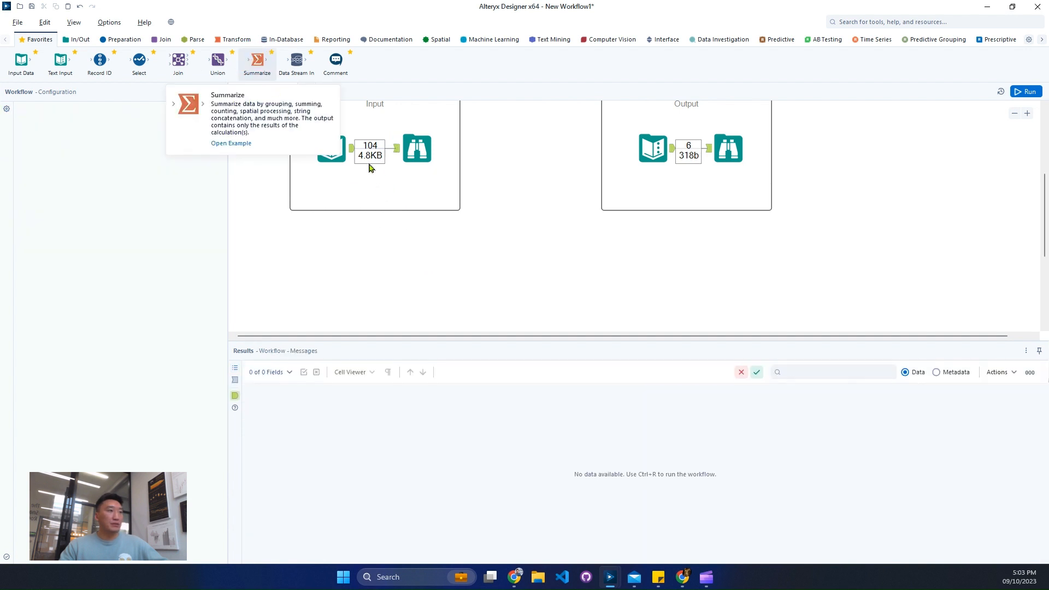
pyautogui.moveTo(351, 149); pyautogui.dragTo(474, 253)
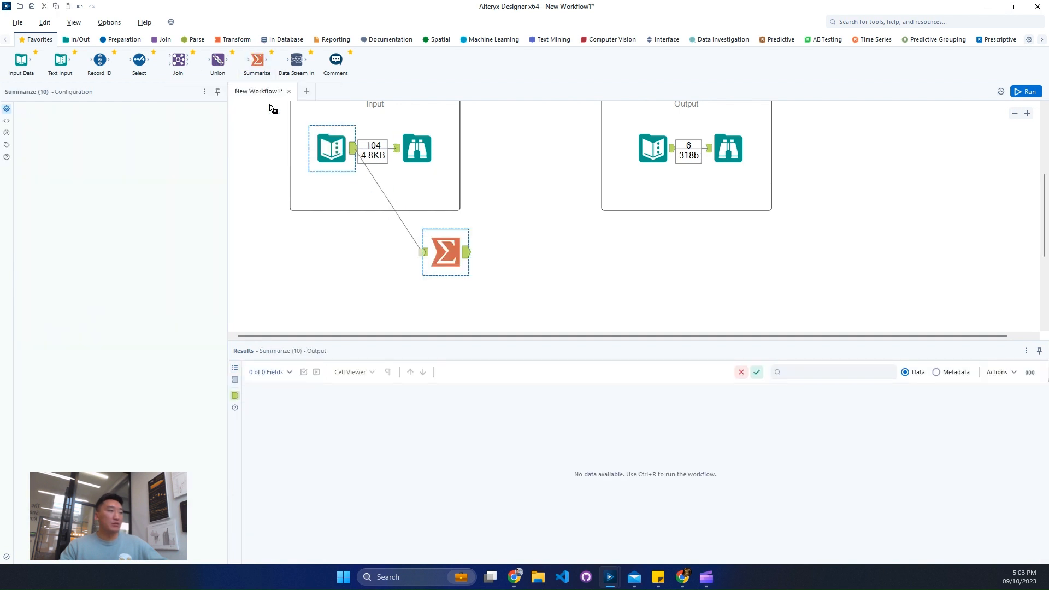
pyautogui.click(426, 257)
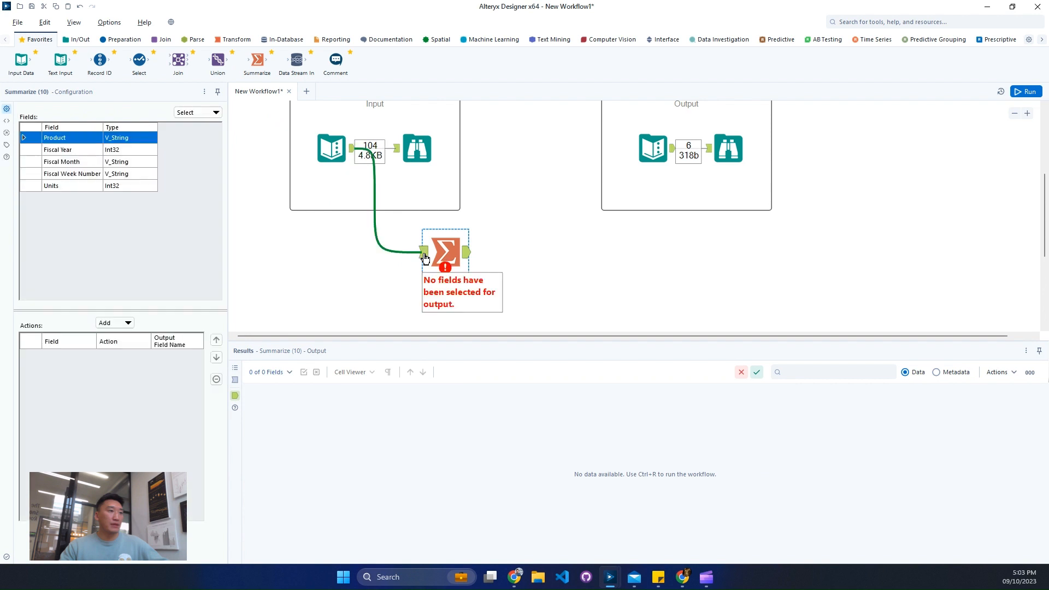
pyautogui.click(426, 257)
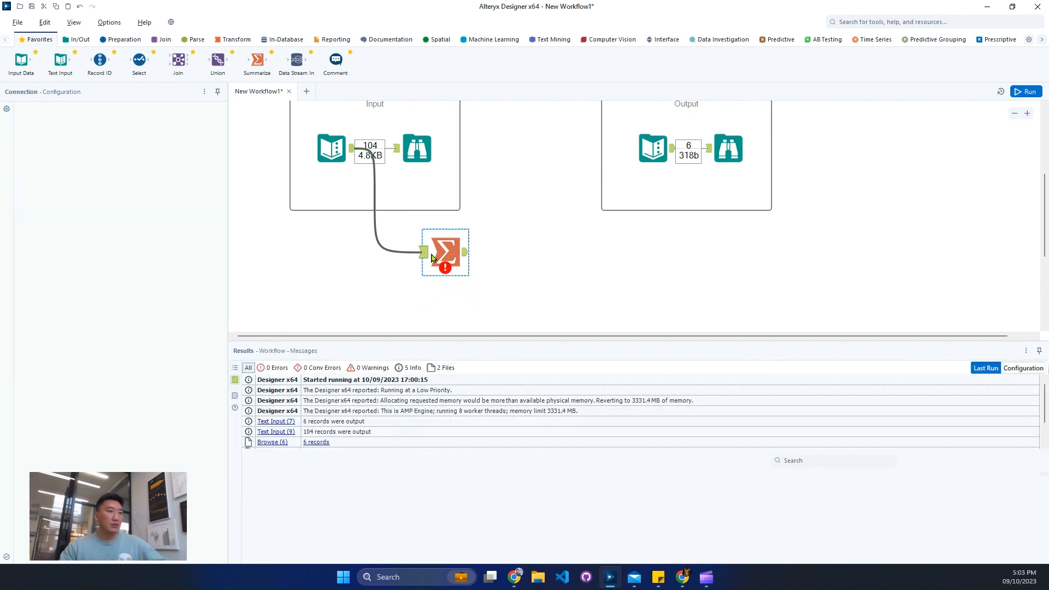
# - Group the records in the Summarize tool by Fiscal Month
pyautogui.click(431, 258)
pyautogui.click(386, 402)
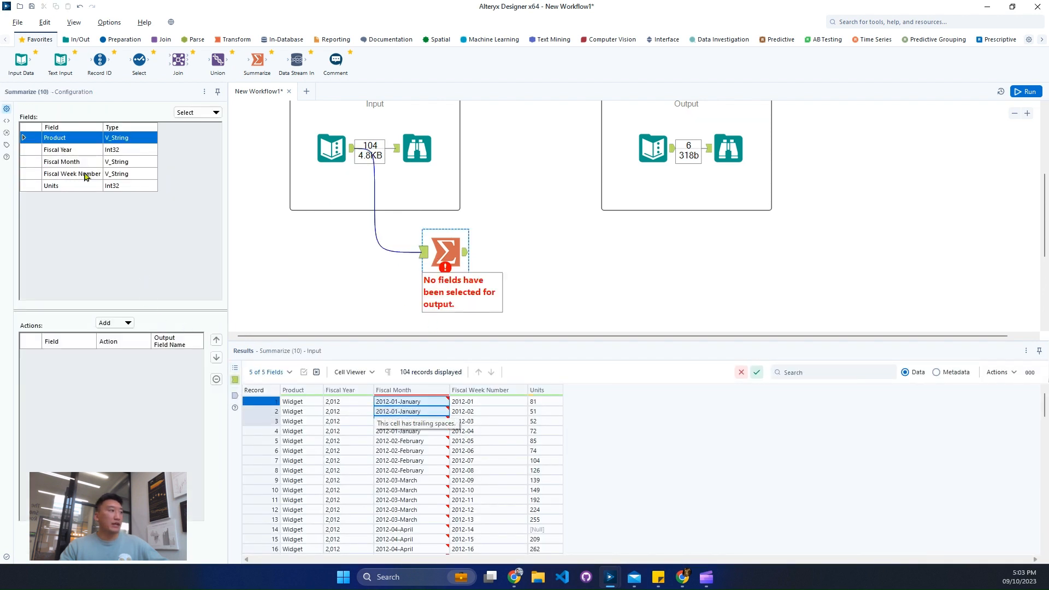
pyautogui.click(91, 162)
pyautogui.click(117, 323)
pyautogui.click(122, 342)
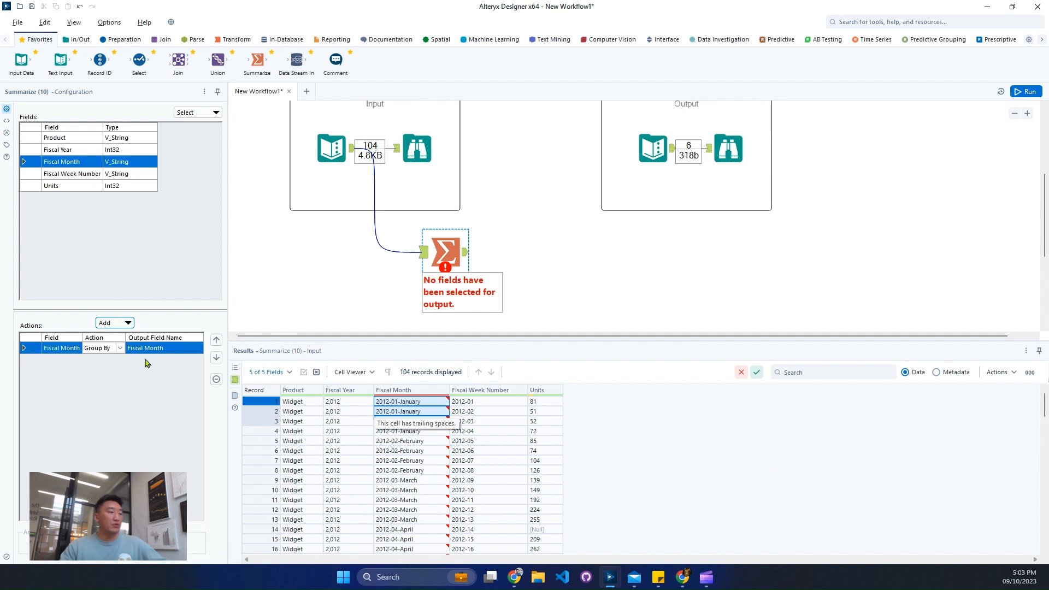
# - Add a plain Average of the Units field, not ignoring zeros, to the monthly Summarize tool and run the workflow
pyautogui.moveTo(545, 402); pyautogui.dragTo(544, 422)
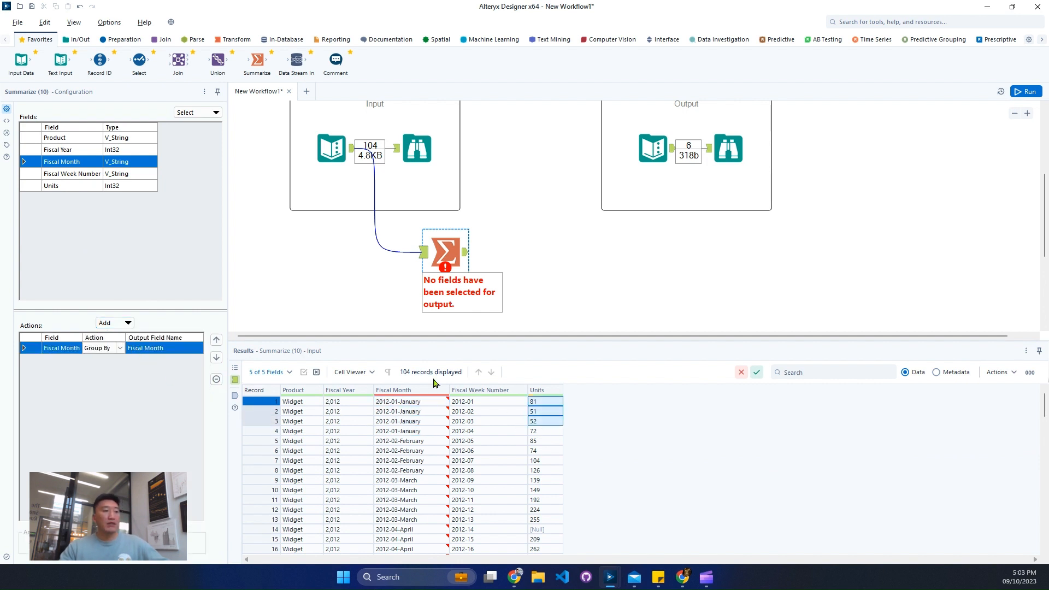
pyautogui.click(81, 186)
pyautogui.click(115, 323)
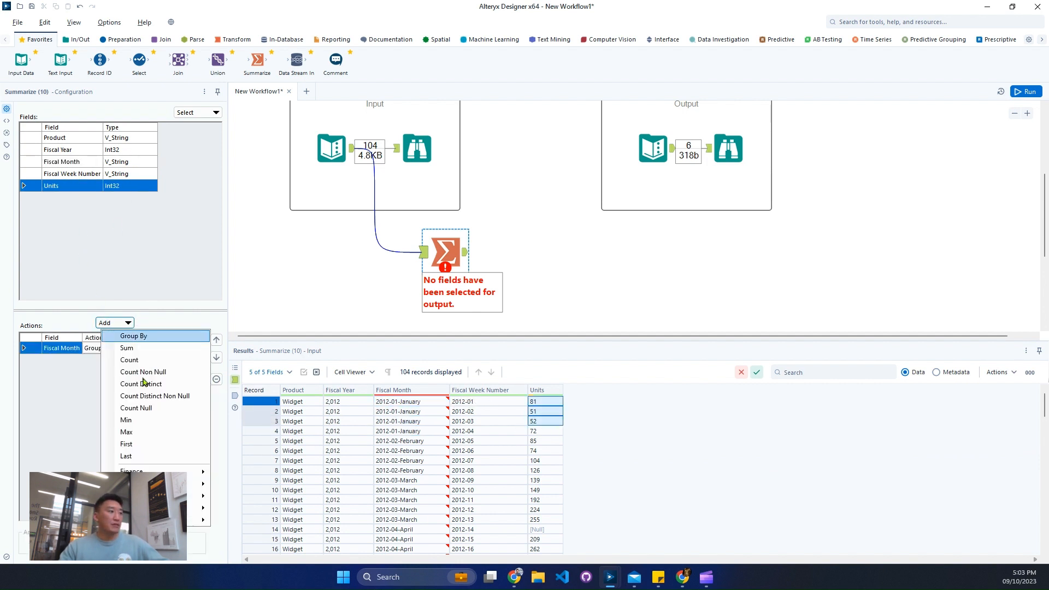
pyautogui.moveTo(202, 484)
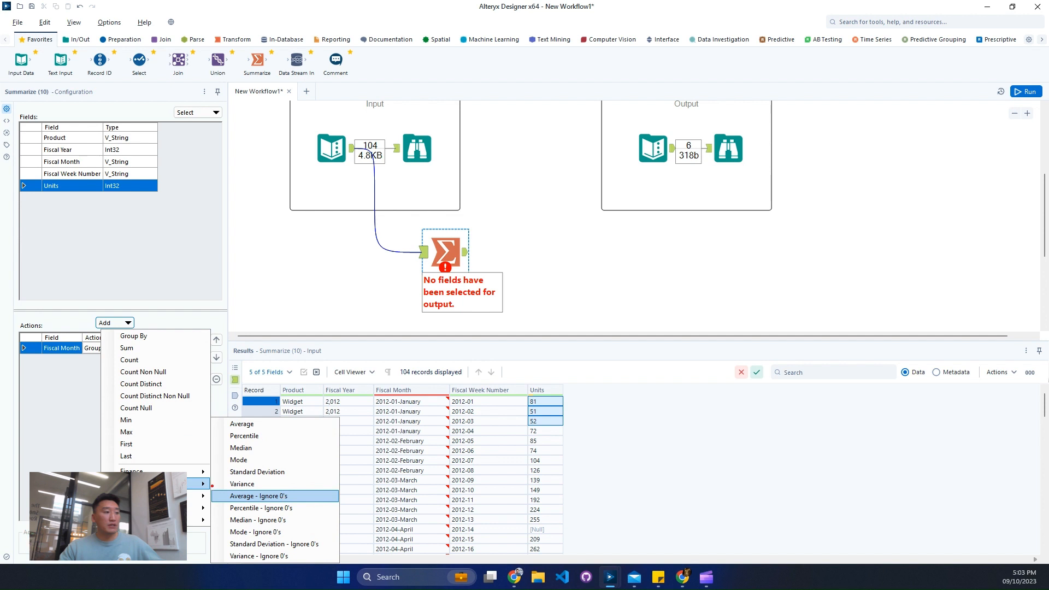
pyautogui.moveTo(213, 485); pyautogui.dragTo(324, 506)
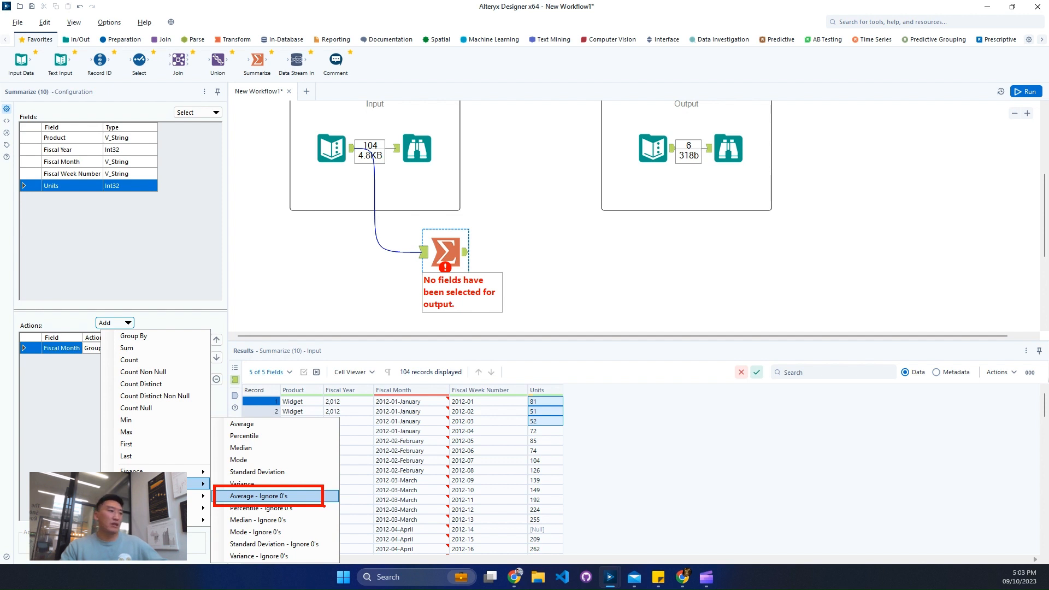
pyautogui.press('Escape')
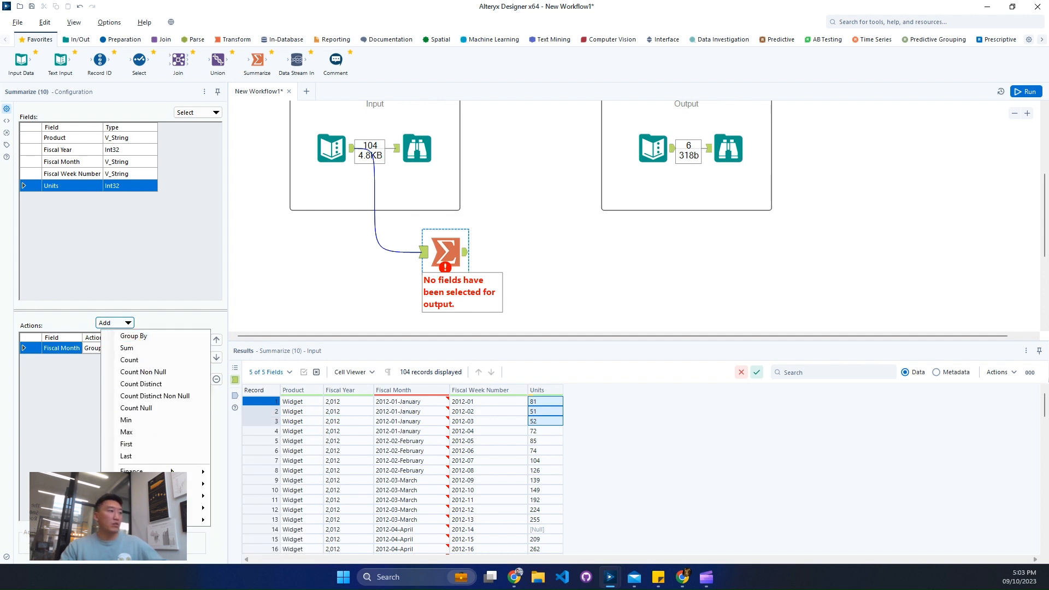
pyautogui.moveTo(199, 484)
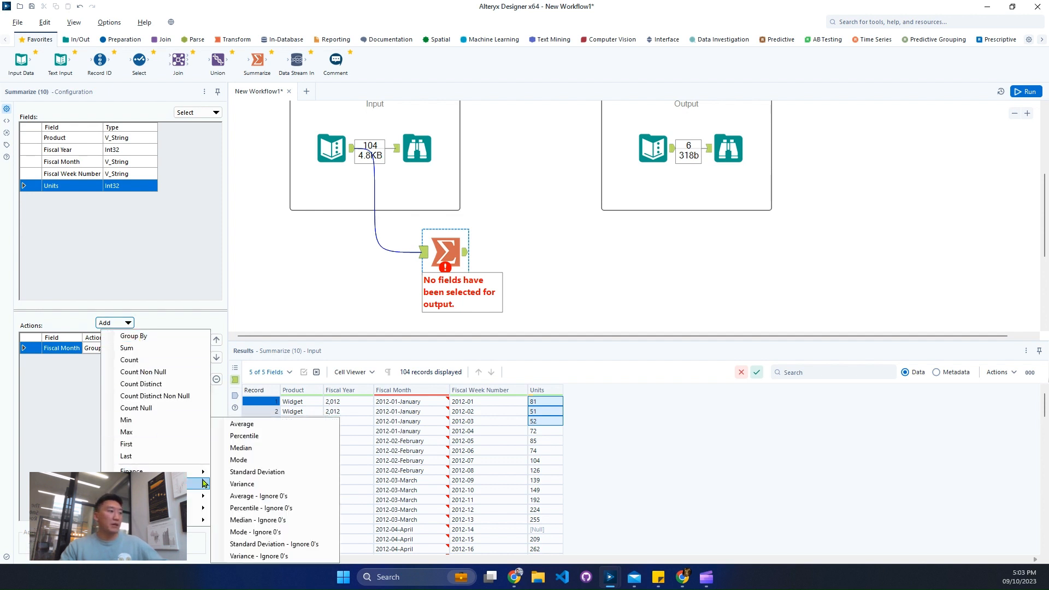
pyautogui.click(268, 425)
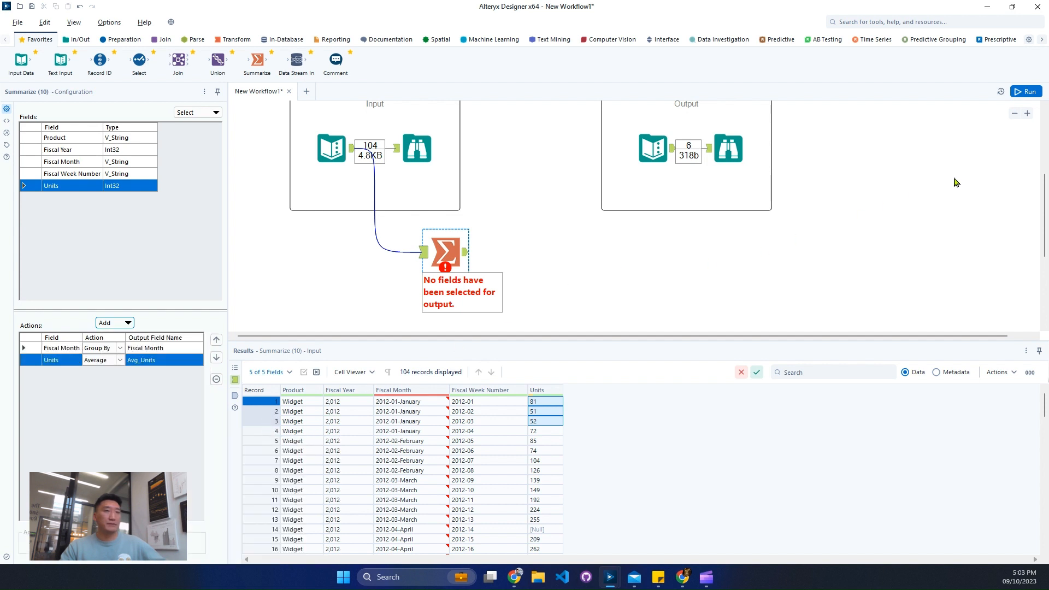
pyautogui.click(1025, 94)
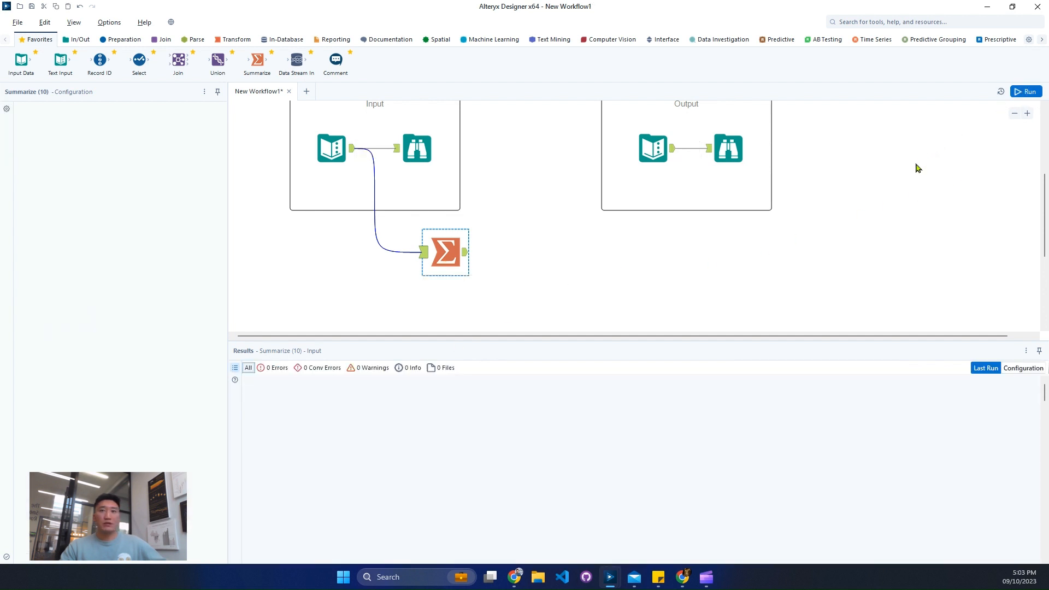
# - Compare the Summarize tool's monthly averages with its input data, highlighting the four April 2012 records including the NULL week
pyautogui.click(465, 253)
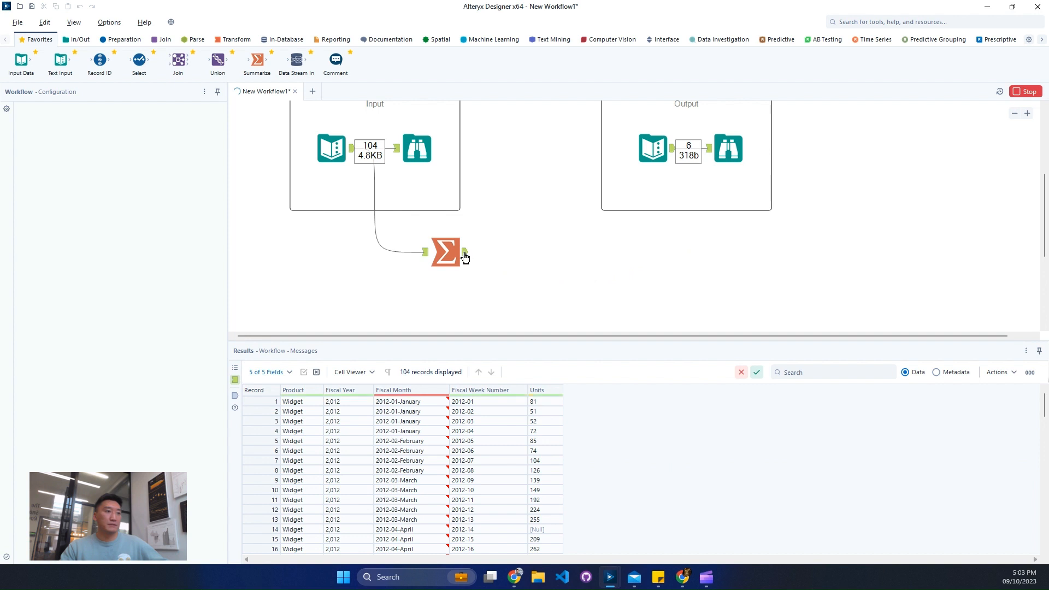
pyautogui.click(426, 252)
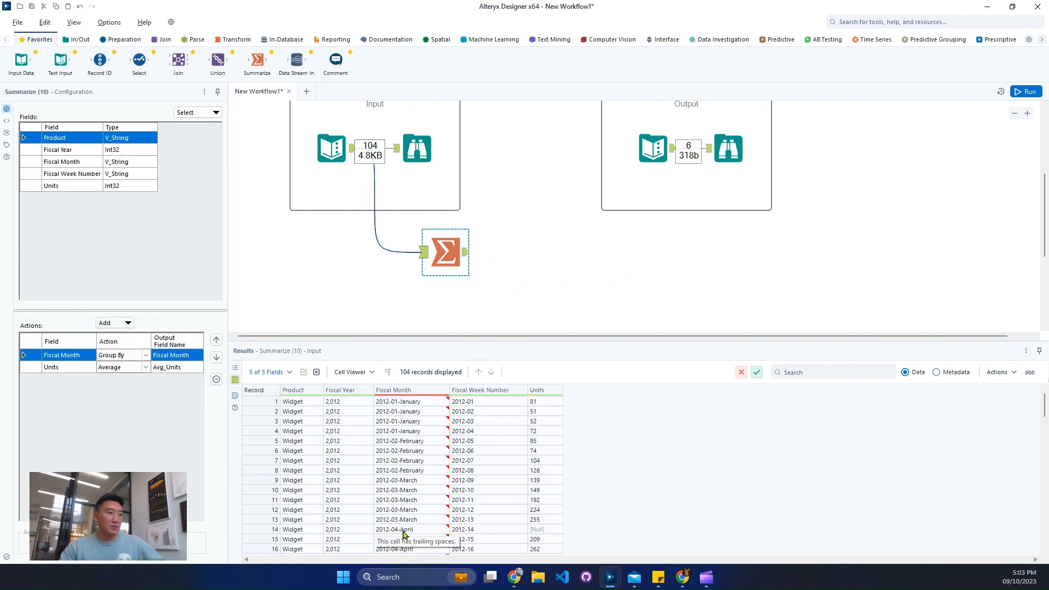
pyautogui.moveTo(267, 529)
pyautogui.mouseDown()
pyautogui.moveTo(269, 549)
pyautogui.moveTo(268, 531)
pyautogui.mouseUp()
pyautogui.click(312, 512)
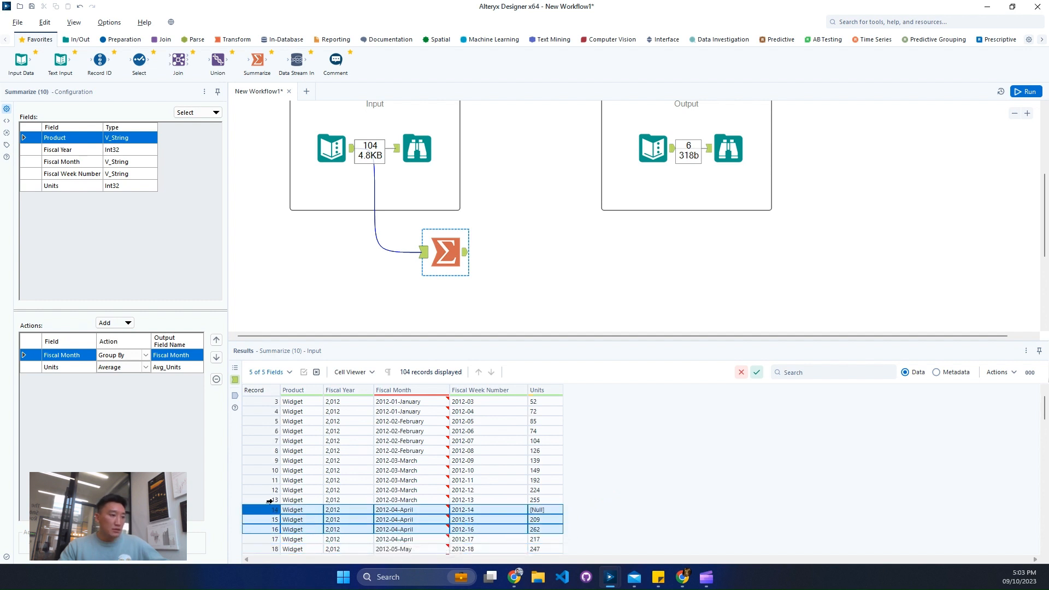
pyautogui.moveTo(268, 511); pyautogui.dragTo(269, 539)
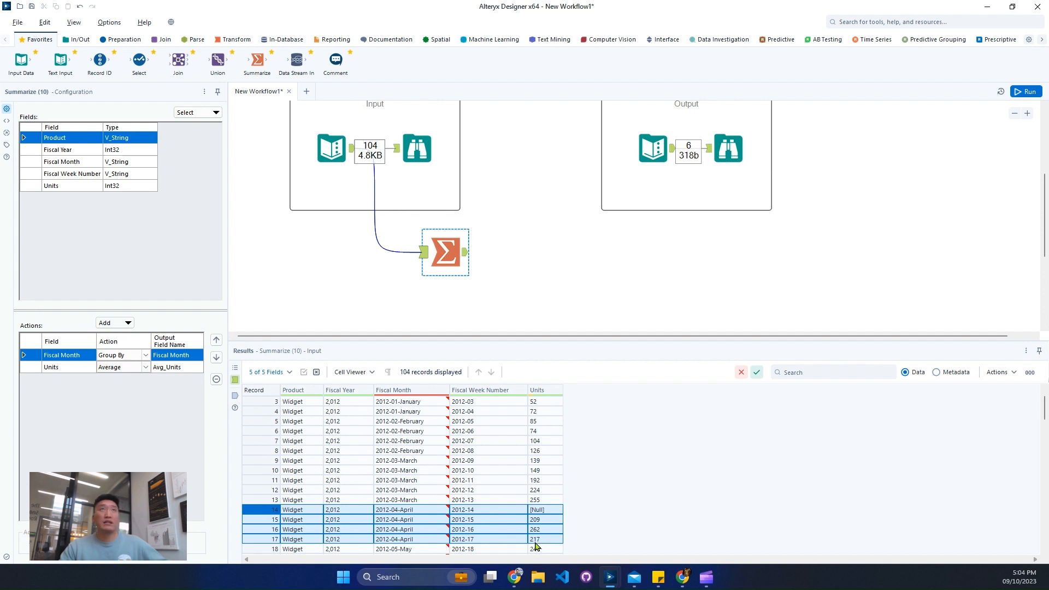
pyautogui.click(466, 253)
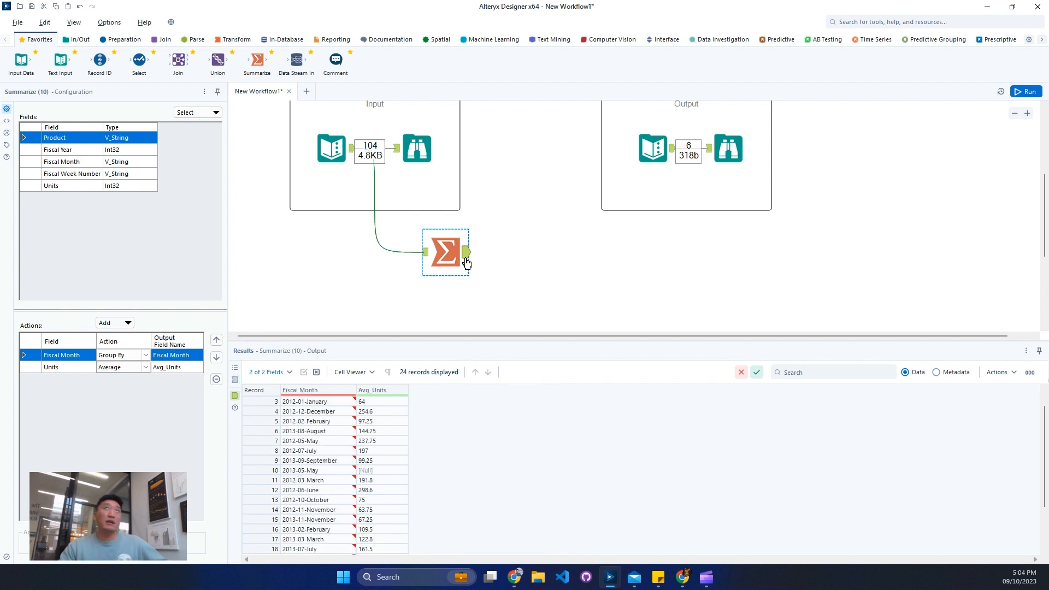
pyautogui.click(428, 259)
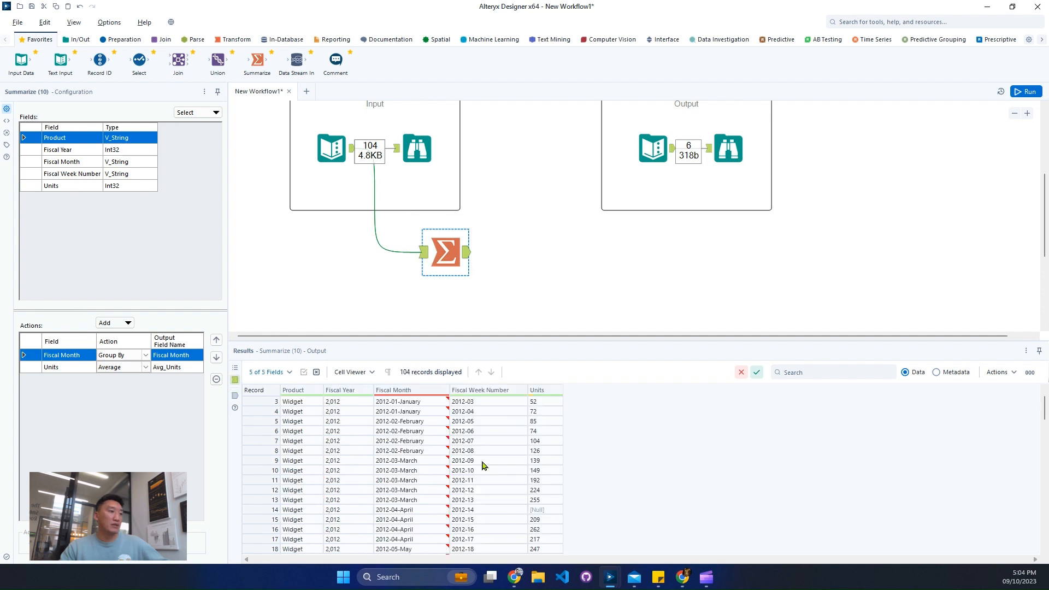
pyautogui.click(501, 511)
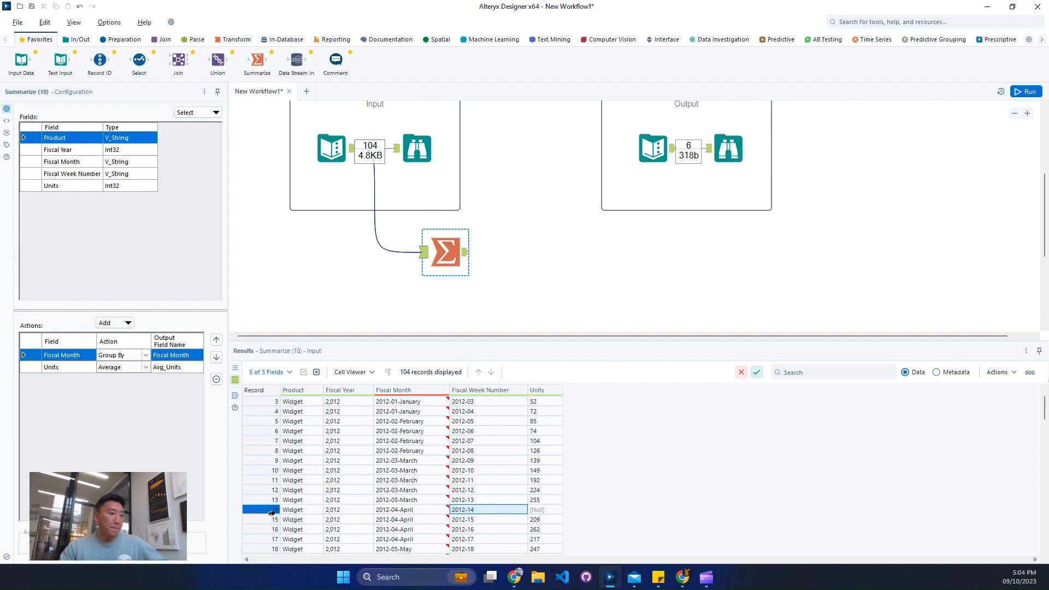
pyautogui.moveTo(272, 513); pyautogui.dragTo(274, 537)
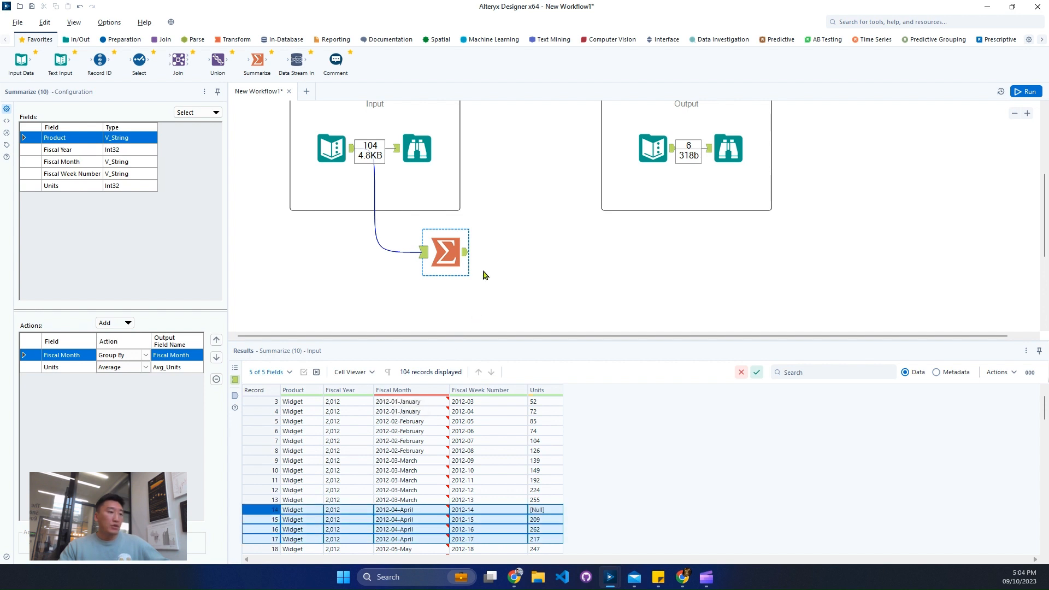
# - Sort the Summarize output by Fiscal Month in ascending order in the results view and check the April 2012 average
pyautogui.click(469, 255)
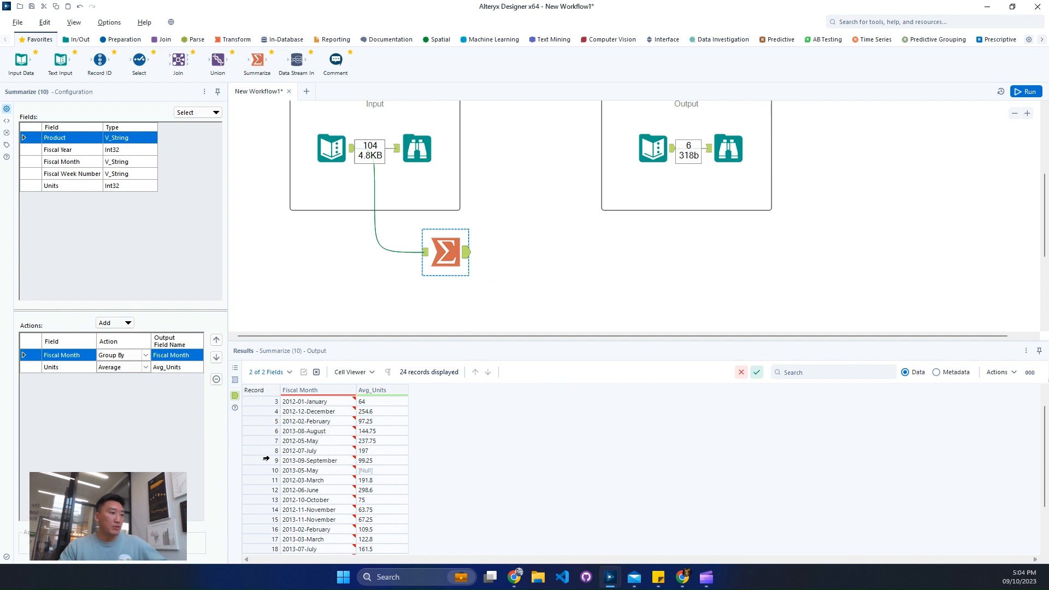
pyautogui.click(352, 389)
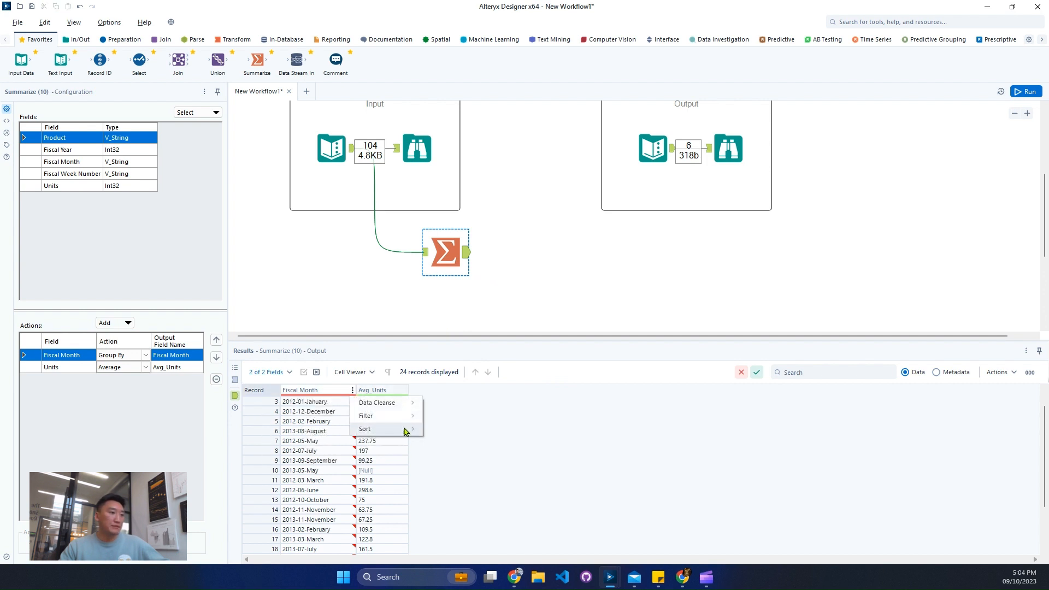
pyautogui.moveTo(406, 432)
pyautogui.click(457, 445)
pyautogui.click(353, 391)
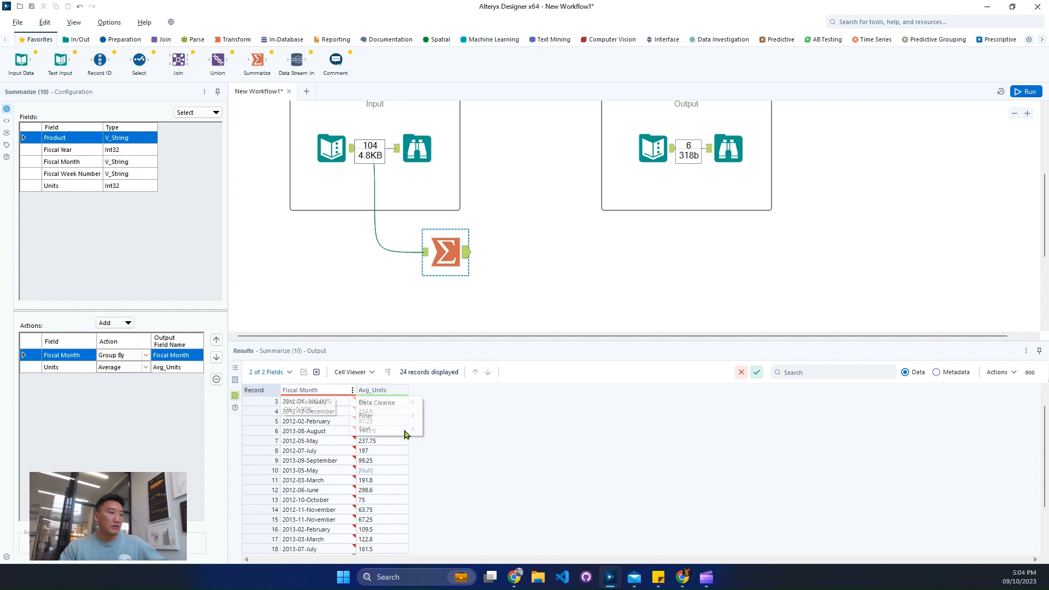
pyautogui.moveTo(406, 430)
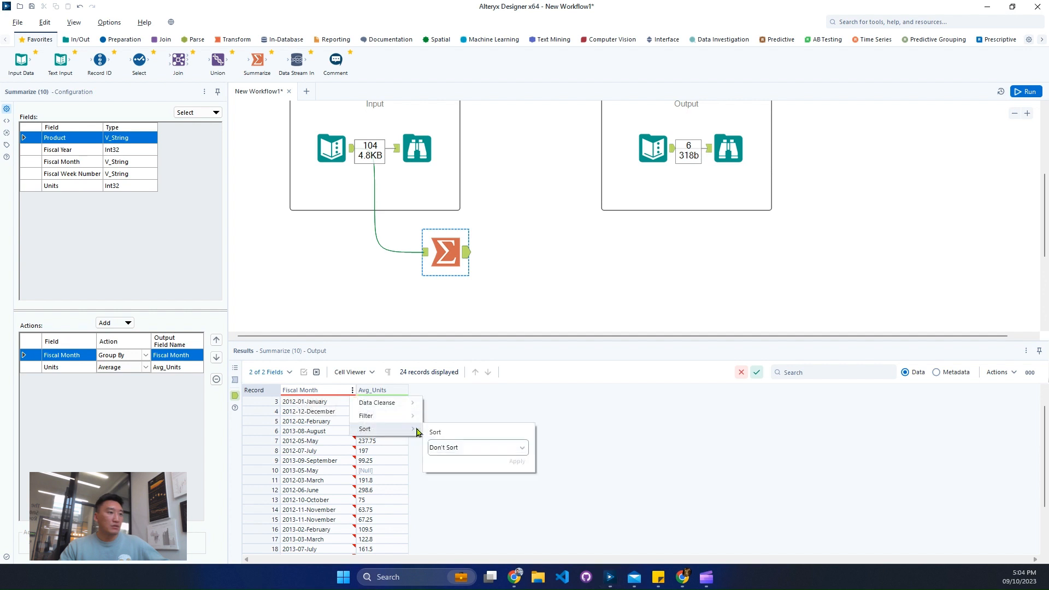
pyautogui.click(442, 447)
pyautogui.click(446, 462)
pyautogui.click(517, 461)
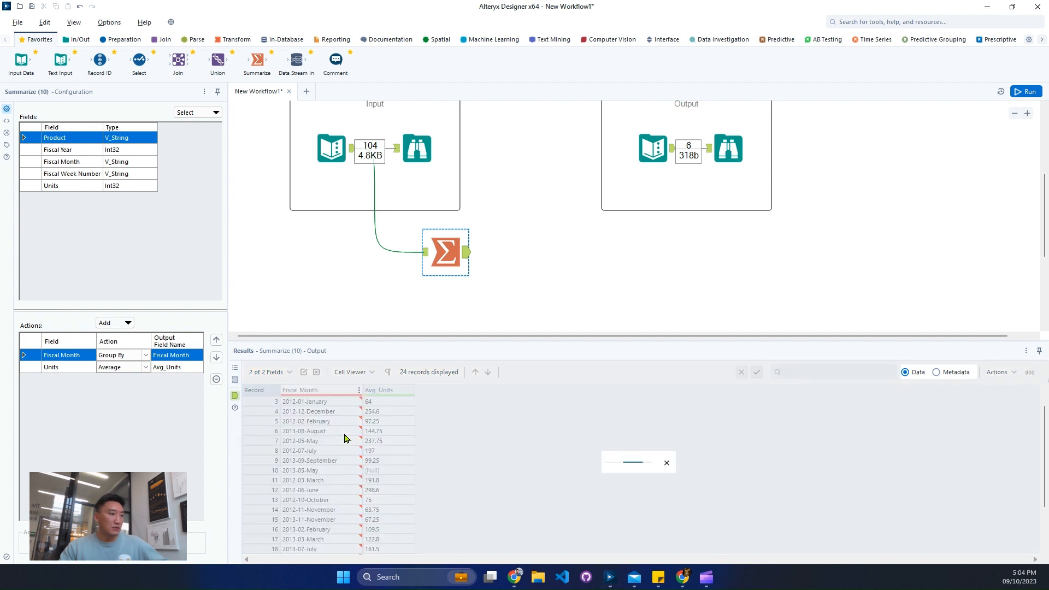
pyautogui.click(347, 412)
pyautogui.click(384, 413)
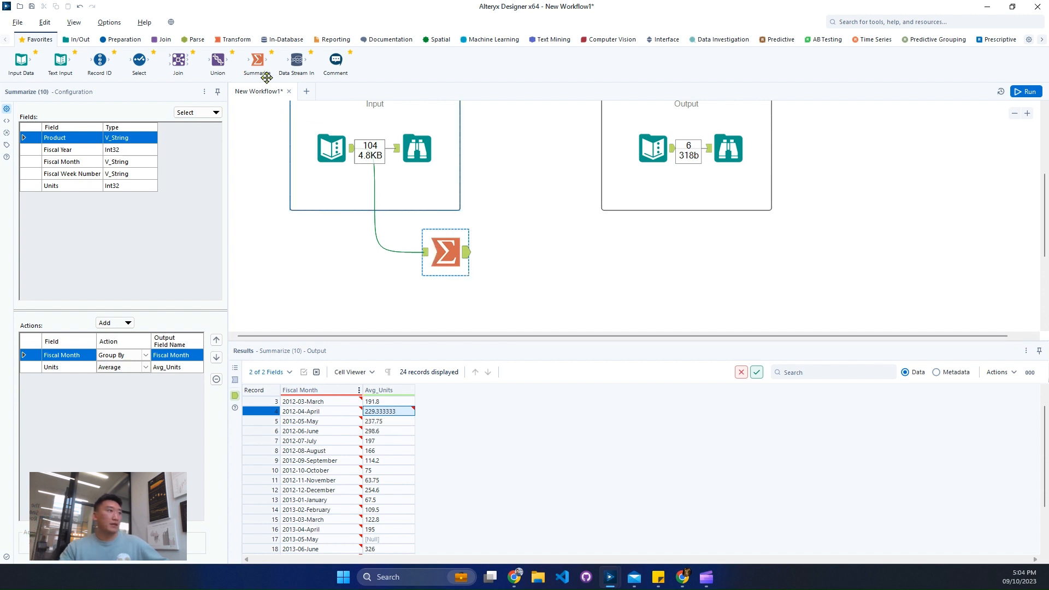
# - Add a second Summarize tool below the first, connected to the input data's Text Input tool, and group it by Fiscal Year
pyautogui.moveTo(257, 61); pyautogui.dragTo(444, 309)
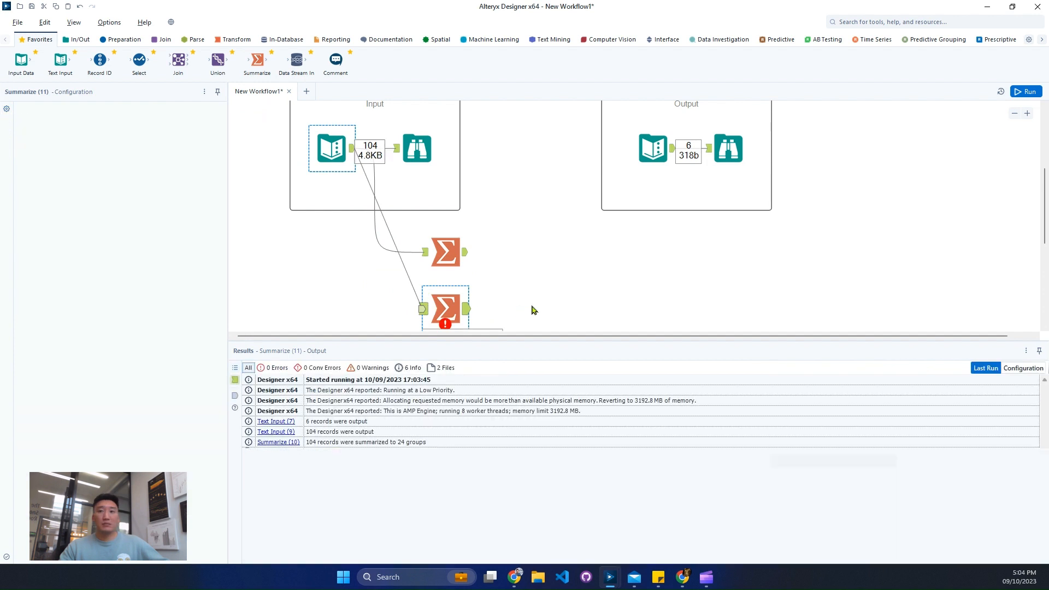
pyautogui.scroll(-2, 543, 274)
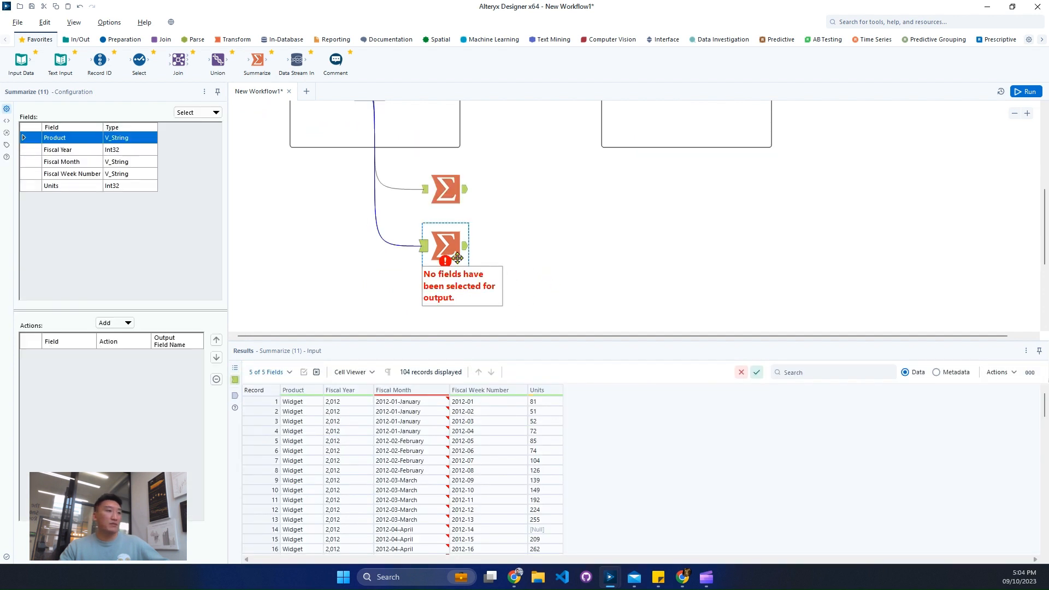
pyautogui.click(87, 151)
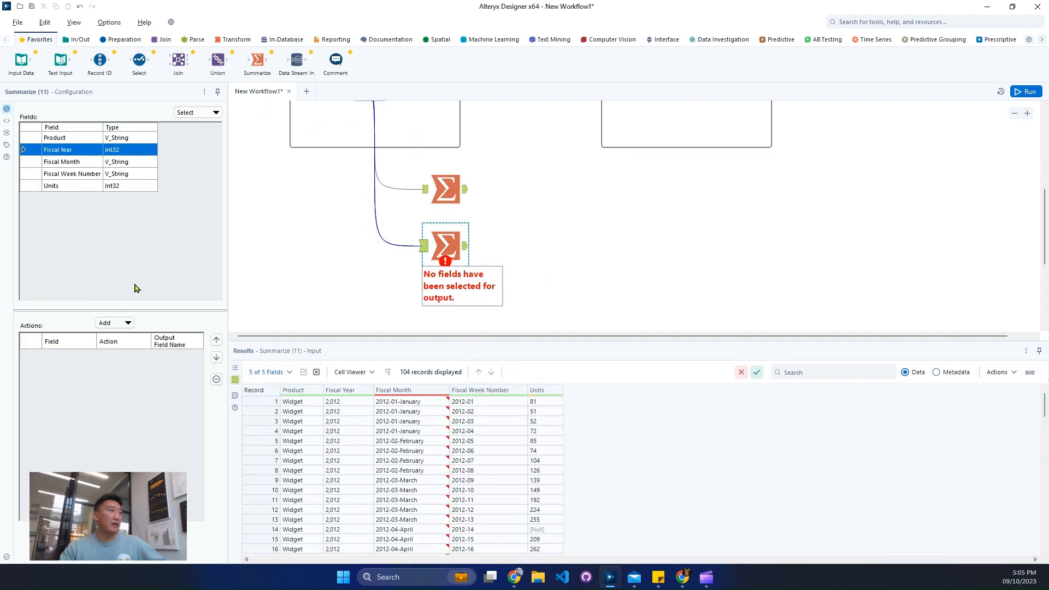
pyautogui.click(112, 323)
pyautogui.click(123, 334)
# - Add an Average of the Units field to the Fiscal Year Summarize tool and run the workflow
pyautogui.click(101, 186)
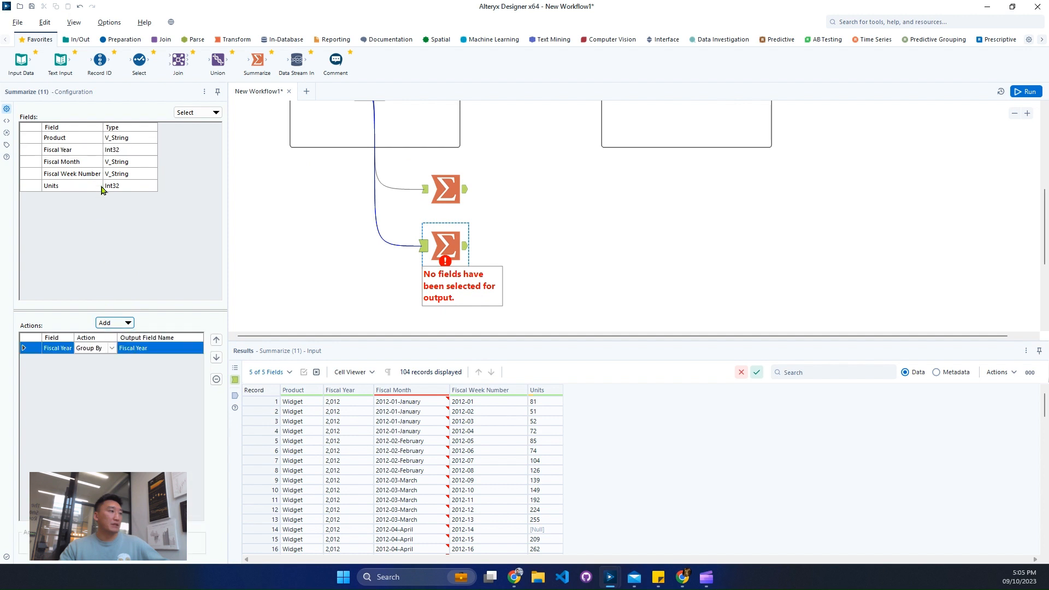
pyautogui.click(133, 323)
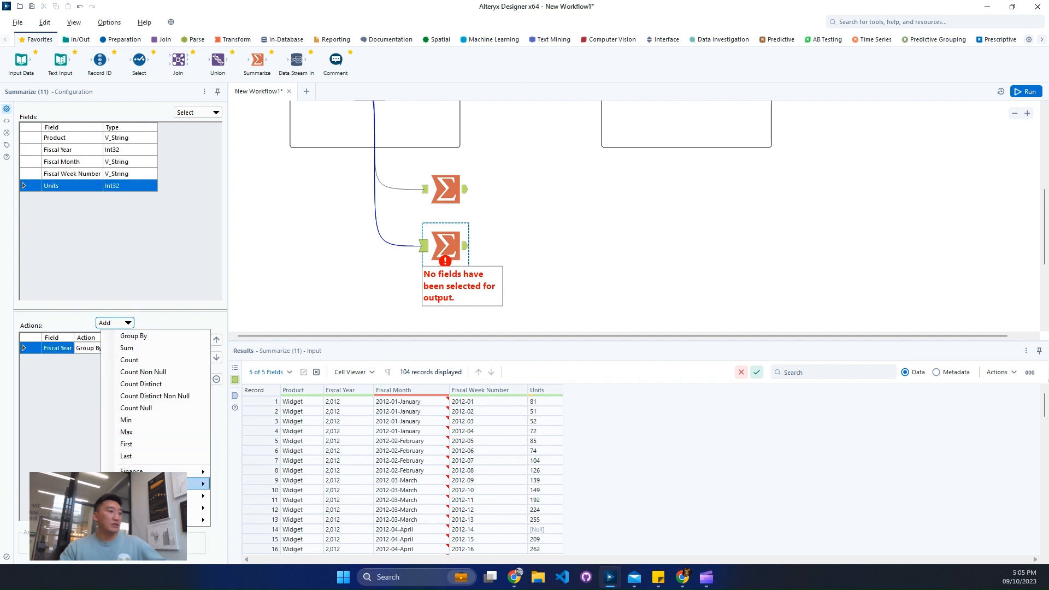
pyautogui.moveTo(194, 483)
pyautogui.click(279, 424)
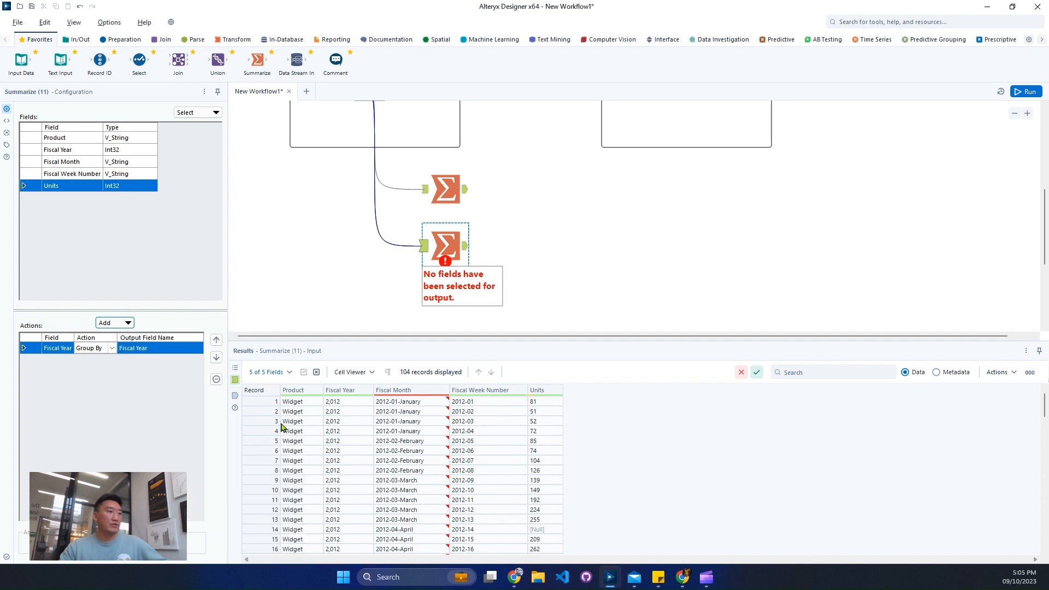
pyautogui.click(1027, 92)
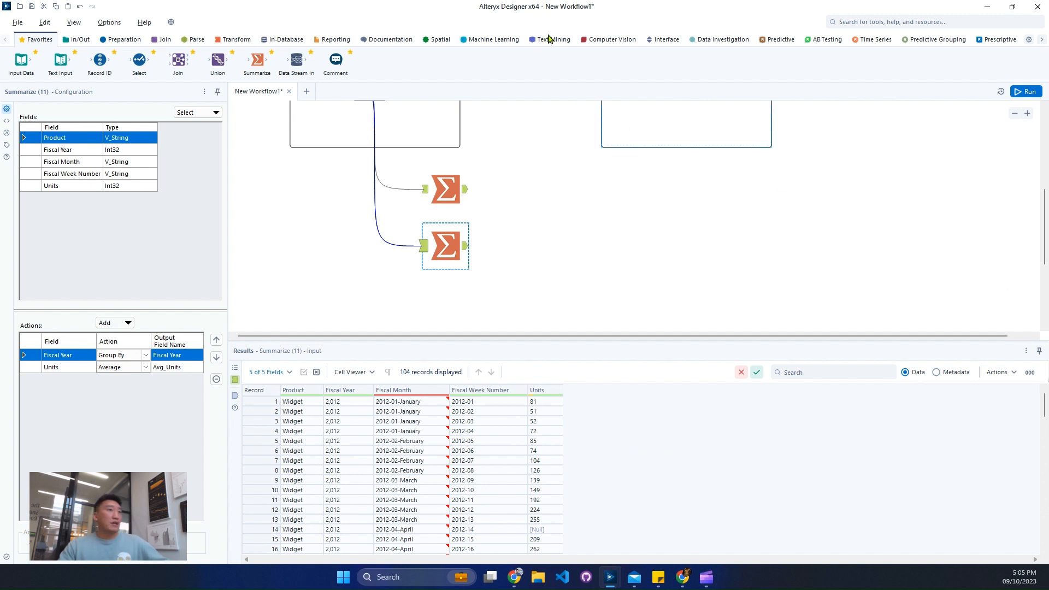
# - Move both Summarize tools slightly lower on the canvas, leaving more space between them
pyautogui.click(866, 41)
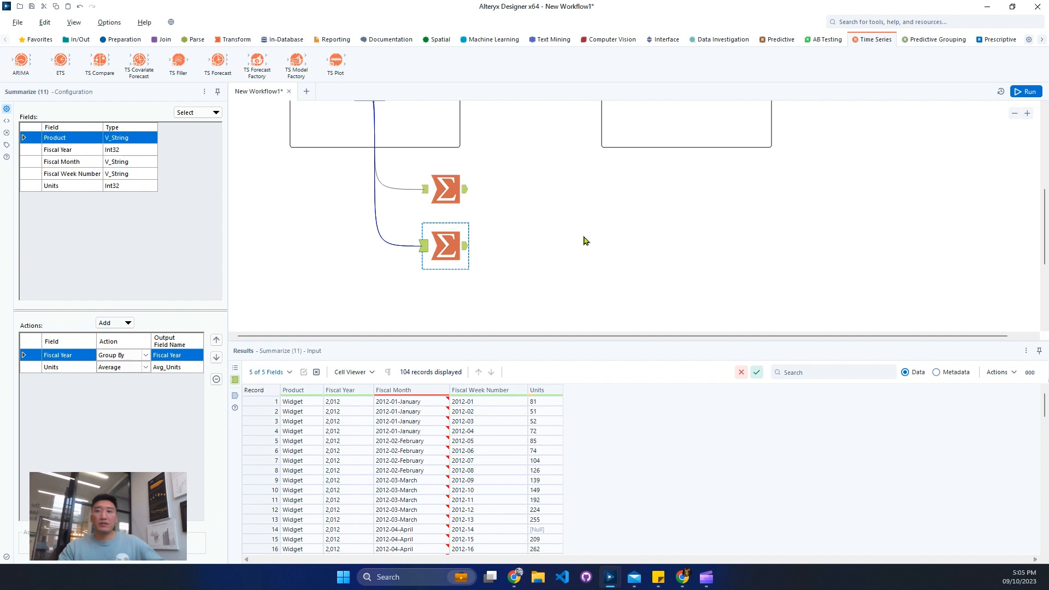
pyautogui.moveTo(442, 244); pyautogui.dragTo(443, 269)
pyautogui.moveTo(444, 189); pyautogui.dragTo(443, 207)
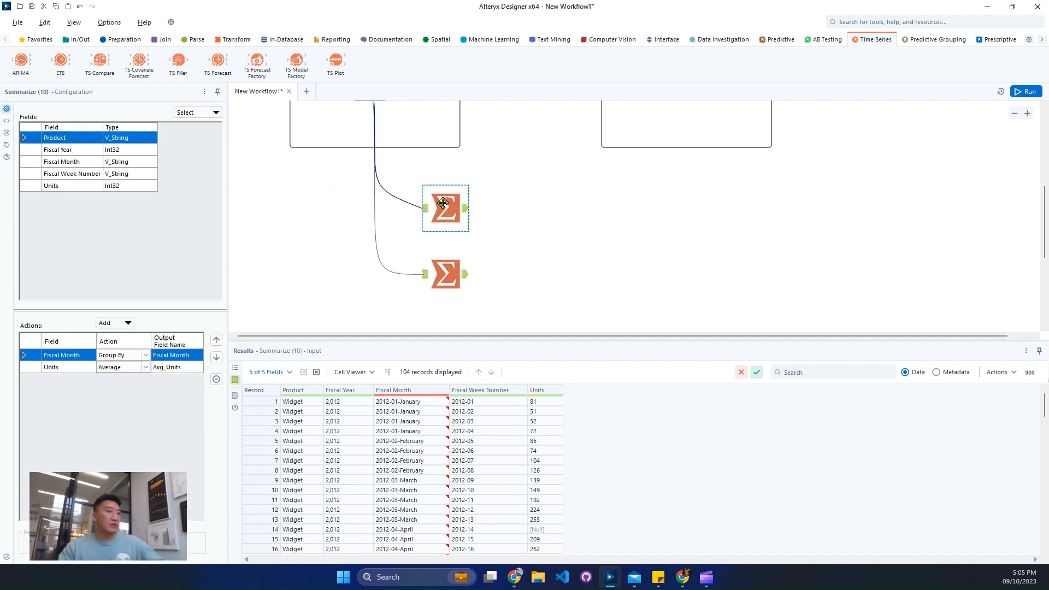
# - Add a Join tool after the Fiscal Month Summarize tool and connect the input data's Text Input to its left input
pyautogui.click(165, 40)
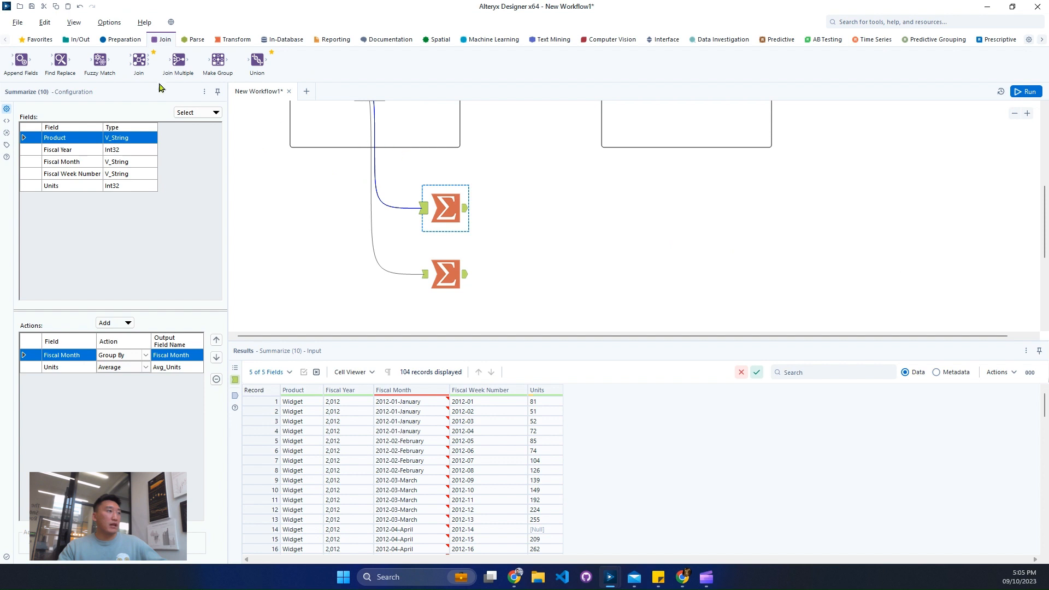
pyautogui.moveTo(138, 60); pyautogui.dragTo(534, 197)
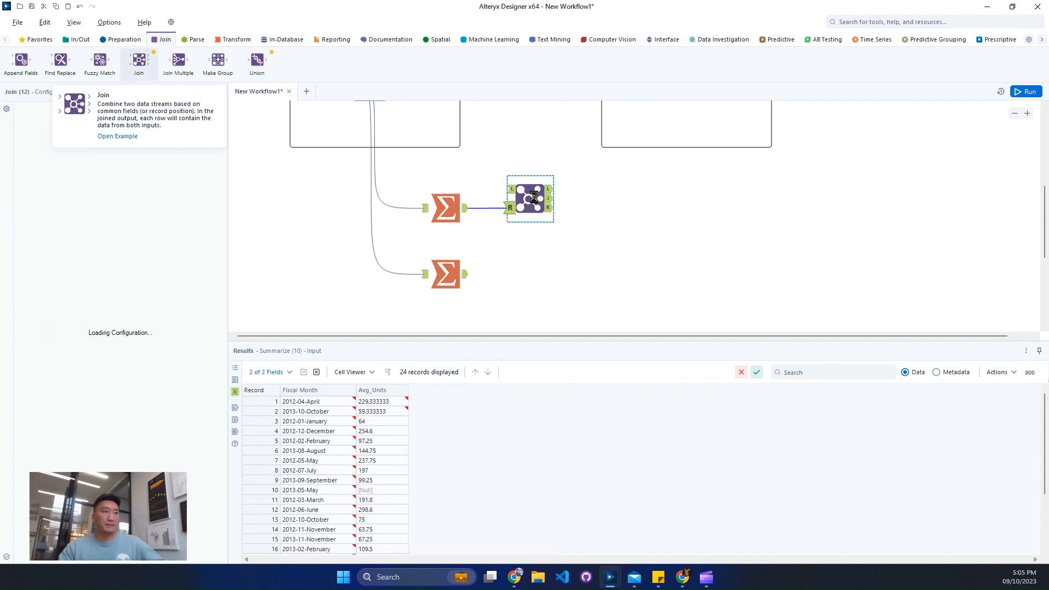
pyautogui.scroll(1, 360, 134)
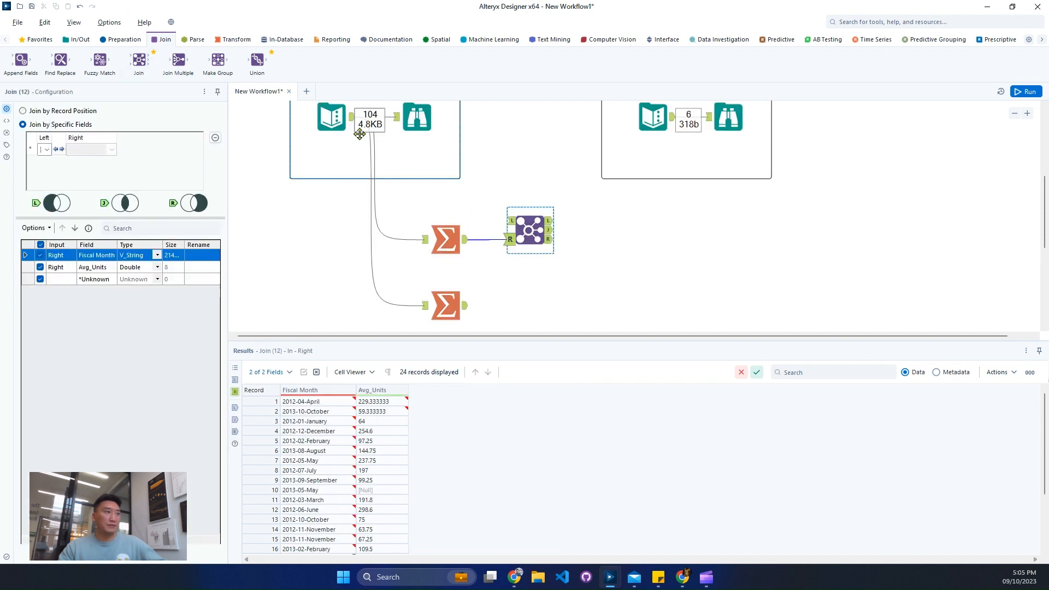
pyautogui.moveTo(360, 134); pyautogui.dragTo(511, 221)
pyautogui.hotkey('ctrl', 'r')
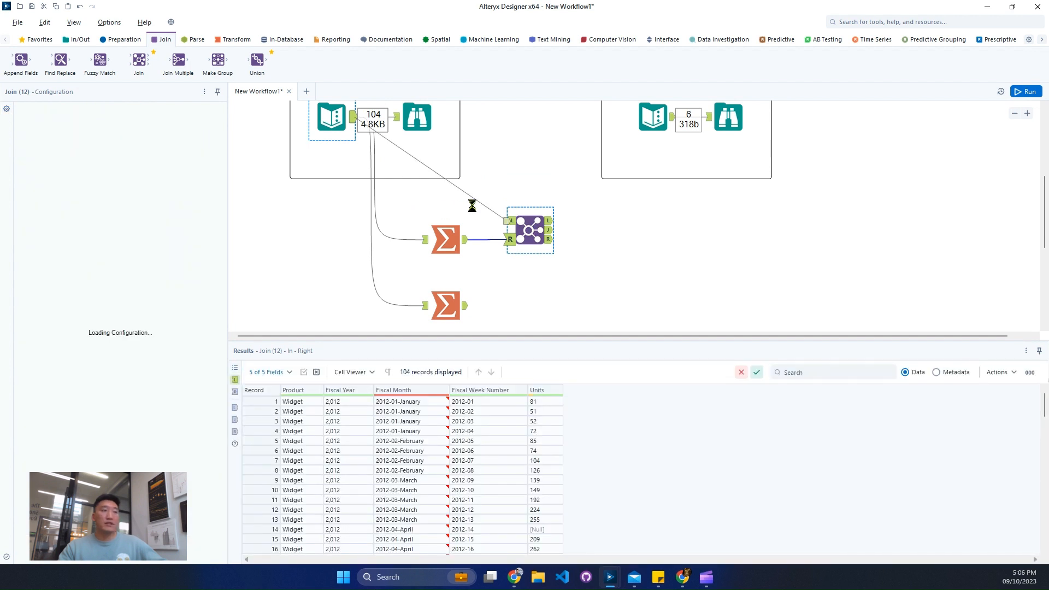
# - Join both inputs on Fiscal Month and exclude the duplicate Fiscal Month field coming from the right input
pyautogui.click(88, 149)
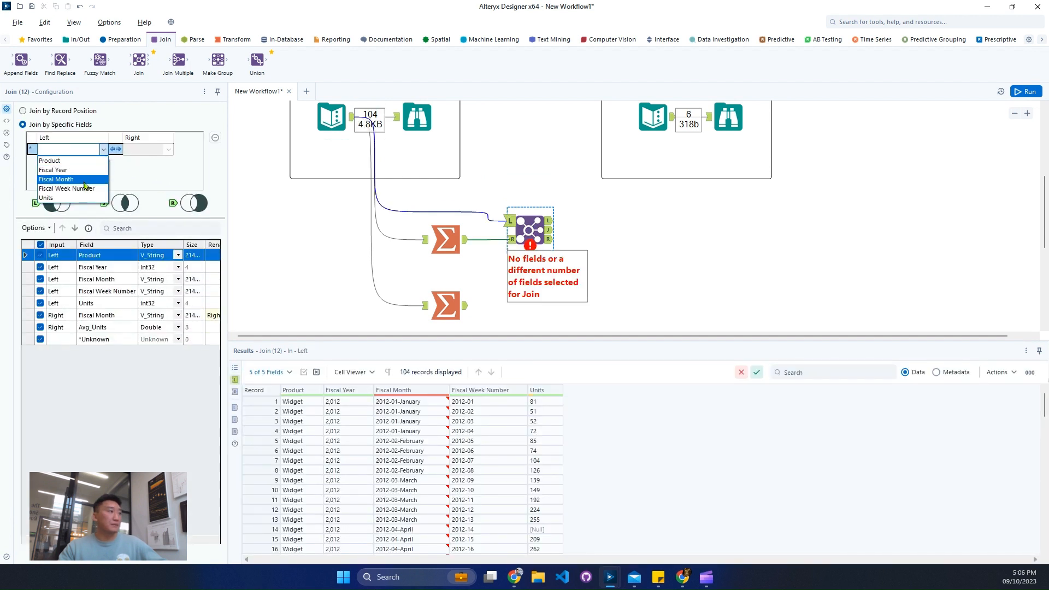
pyautogui.click(84, 180)
pyautogui.click(40, 316)
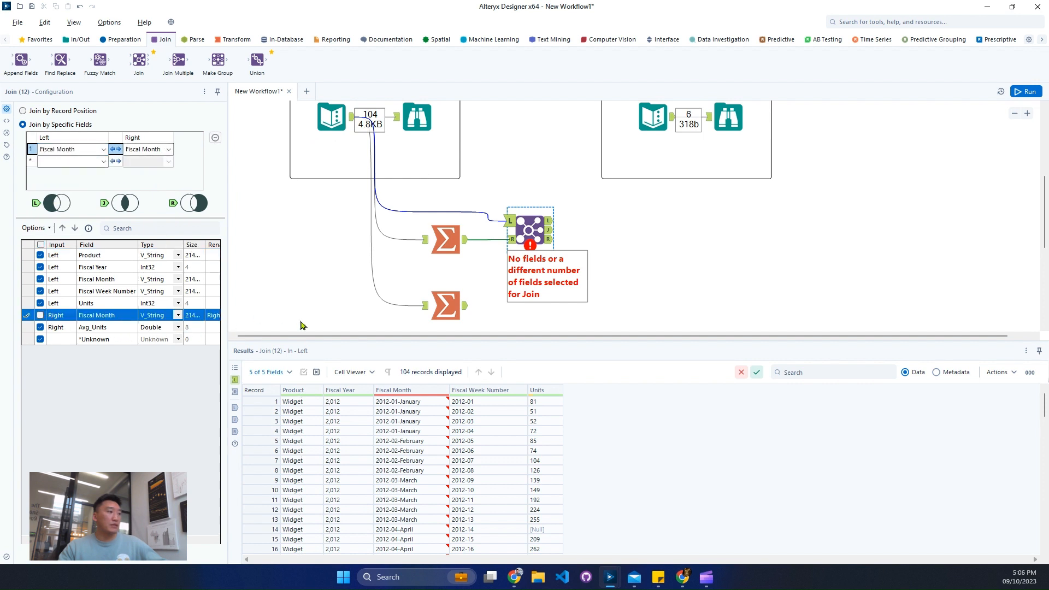
# - Widen the Join configuration area and rename the right input's Avg_Units field to Monthly Fill
pyautogui.moveTo(227, 333); pyautogui.dragTo(300, 333)
pyautogui.click(220, 327)
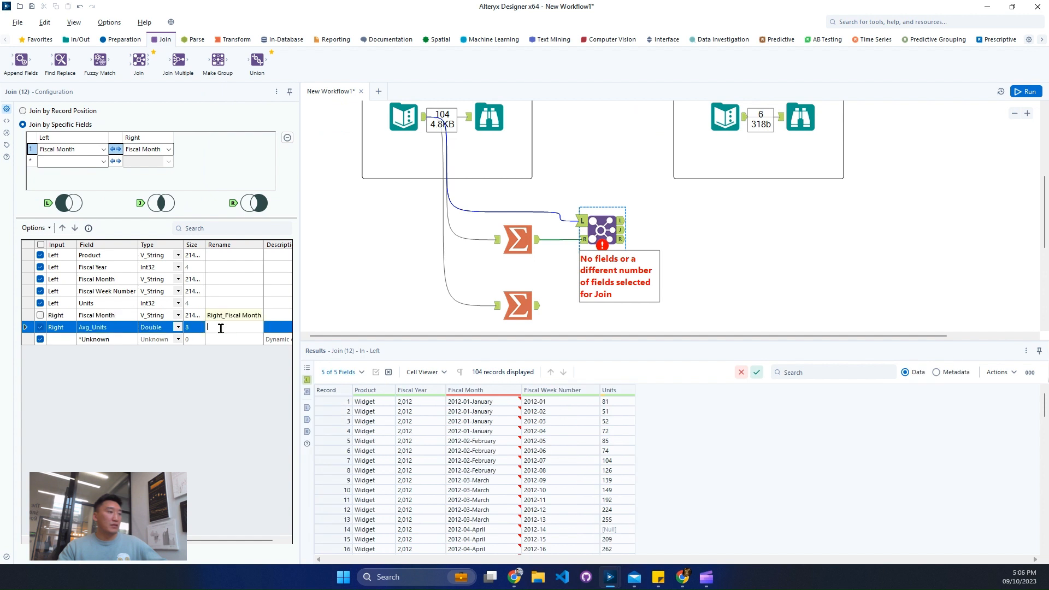
pyautogui.write('Mont')
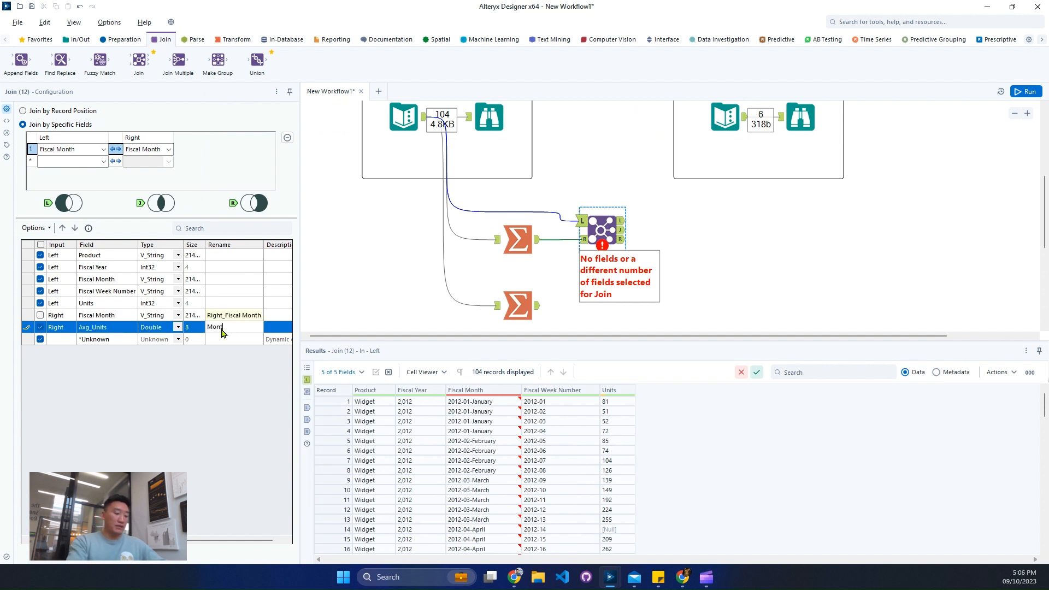
pyautogui.write('hly')
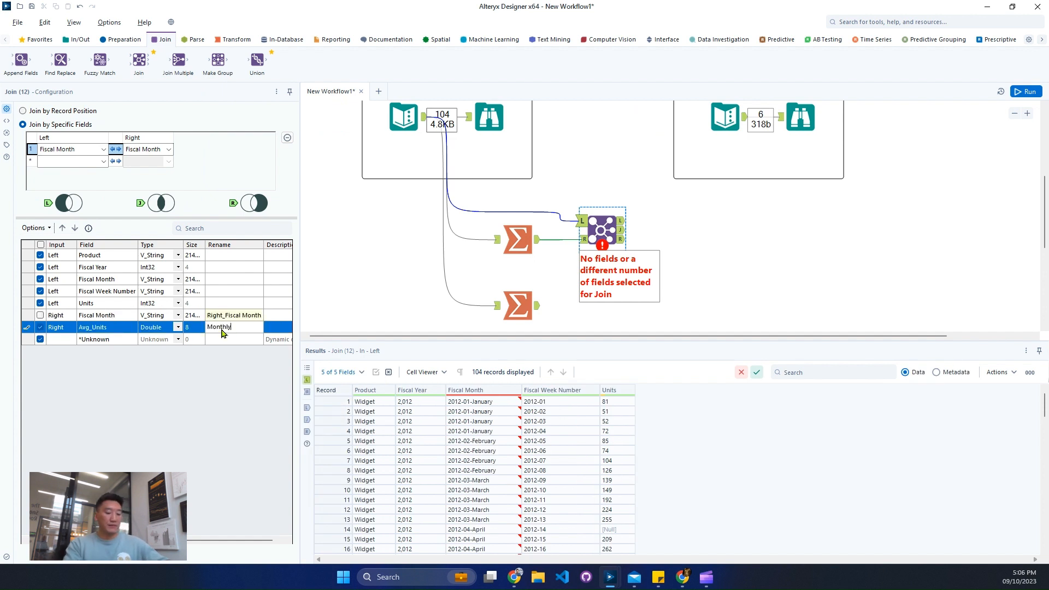
pyautogui.write(' Fli')
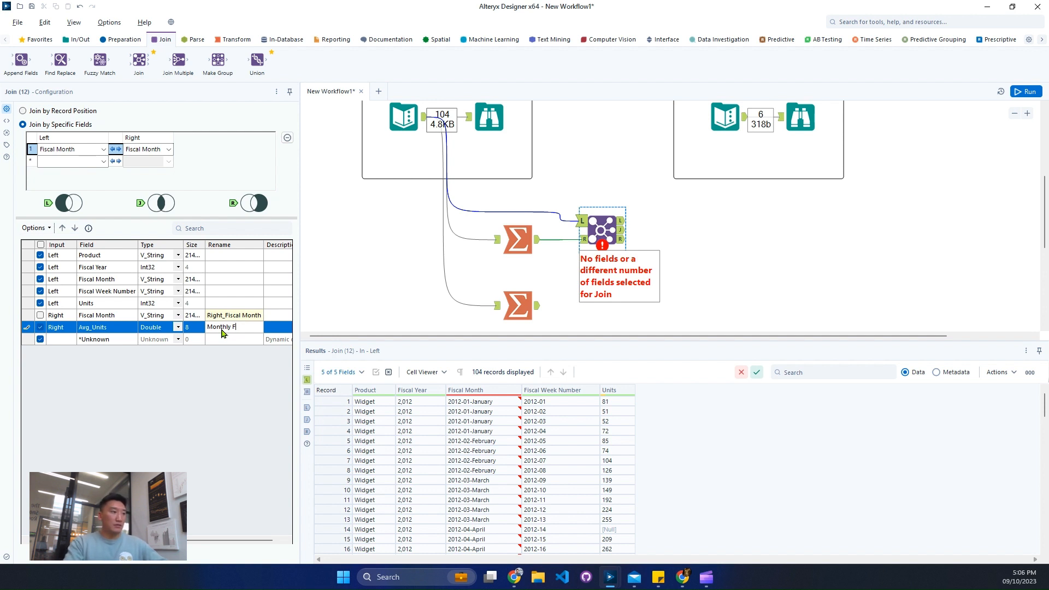
pyautogui.write('ll')
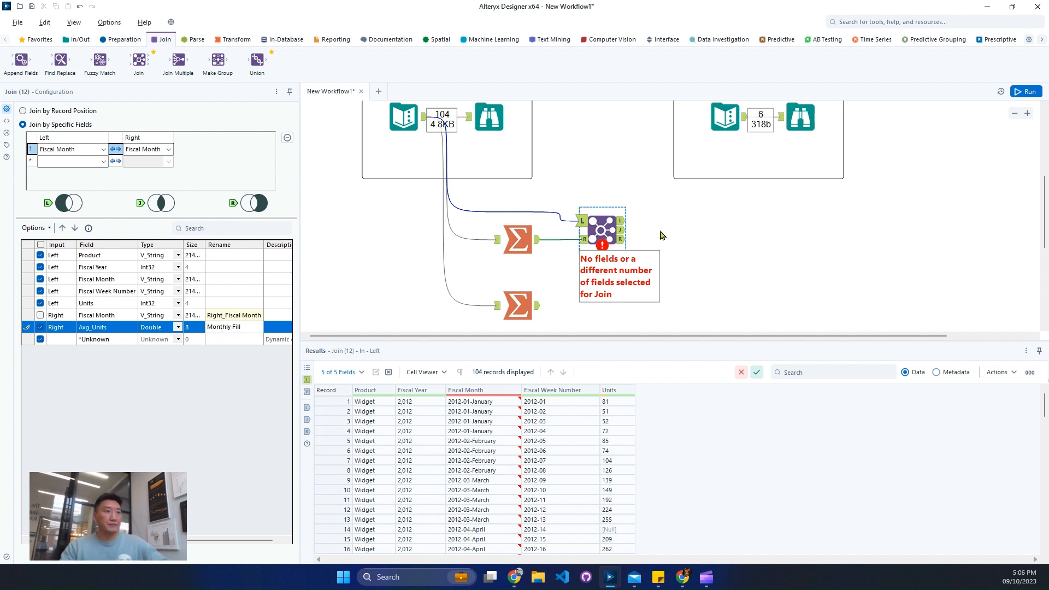
# - Run the workflow and check the unmatched and joined outputs of the monthly Join tool
pyautogui.click(1026, 96)
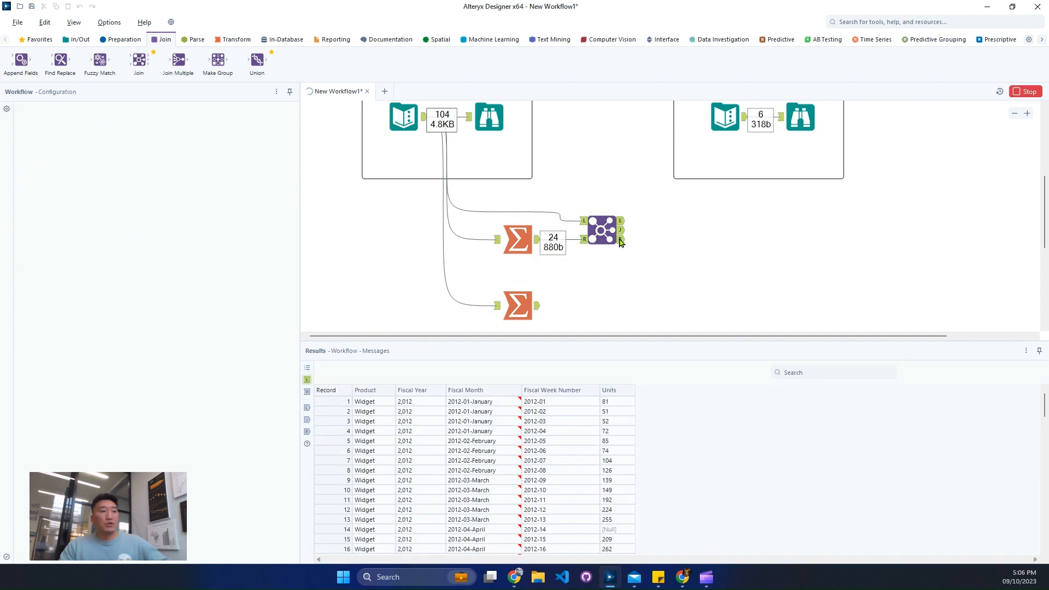
pyautogui.click(619, 239)
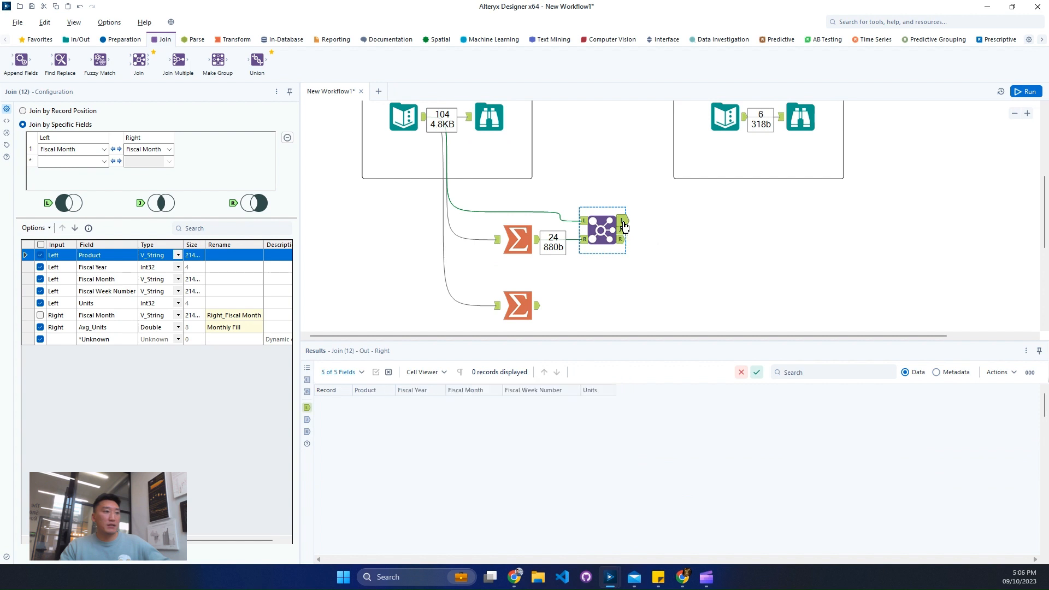
pyautogui.click(623, 230)
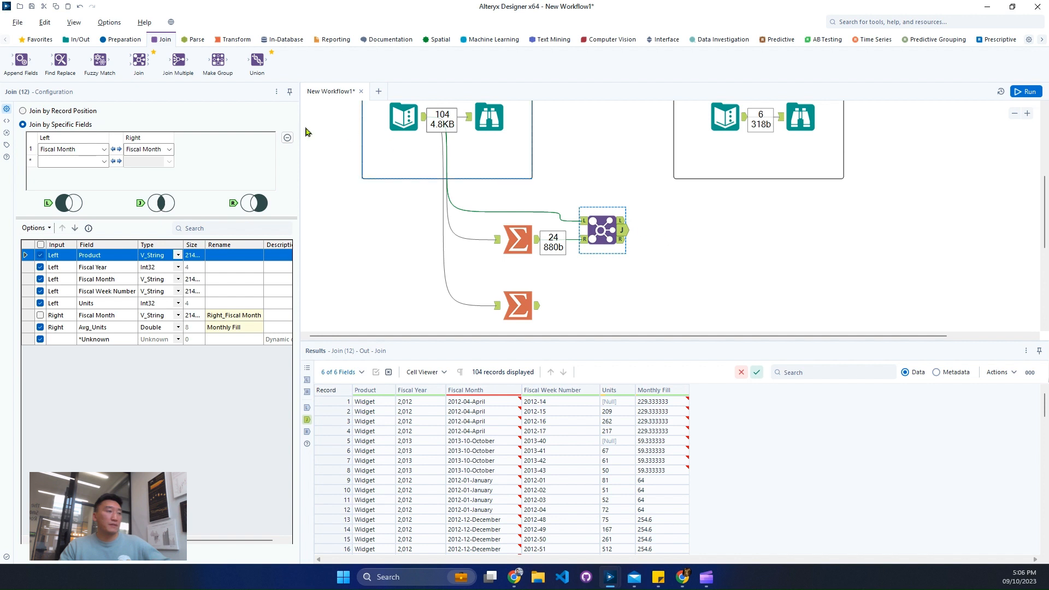
# - Add a second Join tool after the monthly Join's joined output and connect the Fiscal Year Summarize tool to its right input
pyautogui.moveTo(139, 60); pyautogui.dragTo(705, 239)
pyautogui.moveTo(541, 310); pyautogui.dragTo(685, 249)
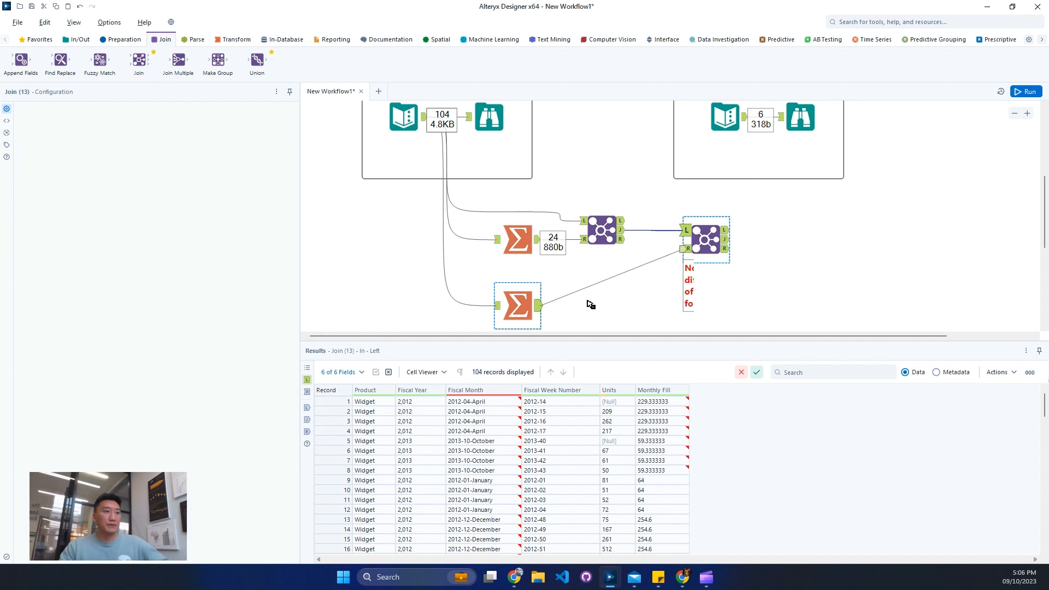
pyautogui.click(535, 305)
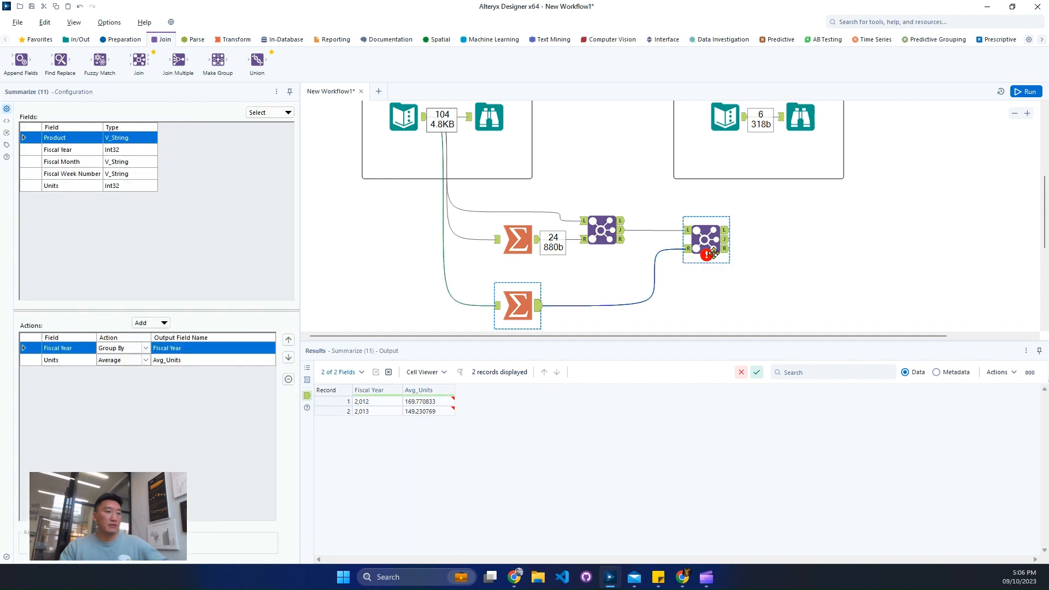
# - Join the second Join tool's inputs on Fiscal Year and exclude the right input's duplicate Fiscal Year field
pyautogui.click(702, 236)
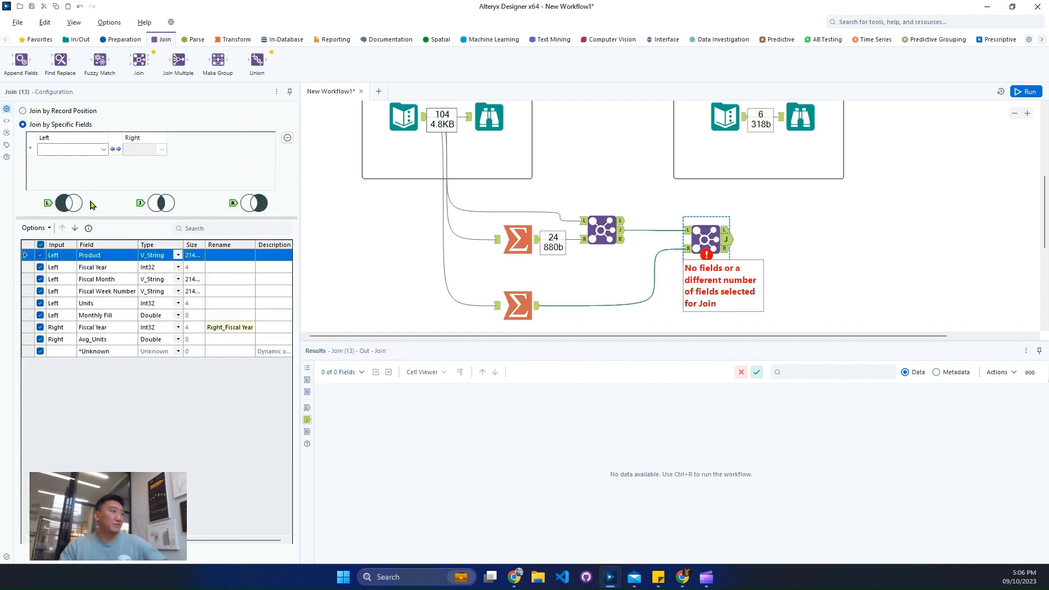
pyautogui.click(101, 151)
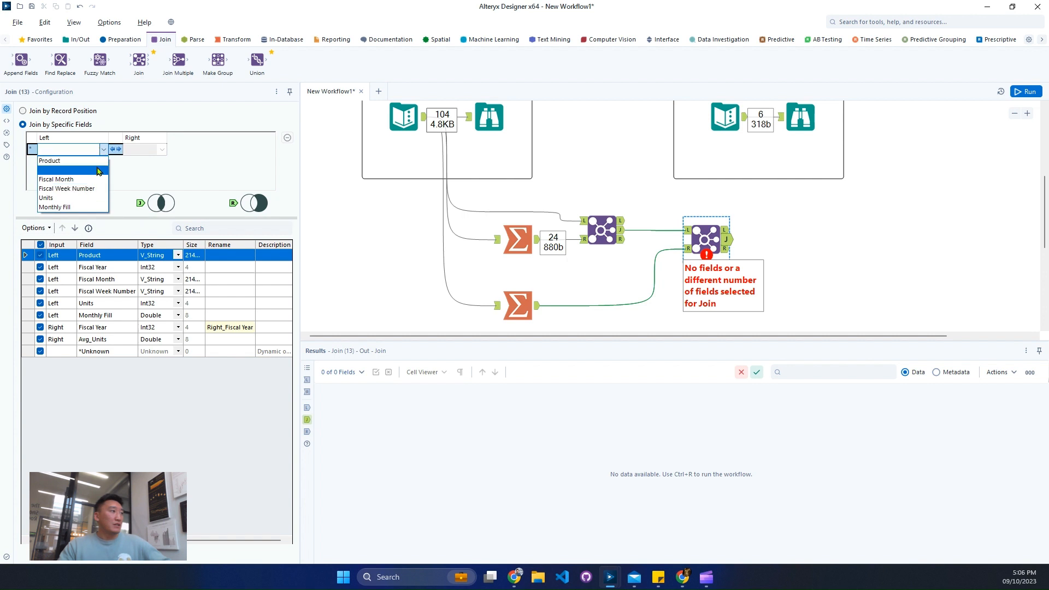
pyautogui.click(58, 169)
pyautogui.click(40, 328)
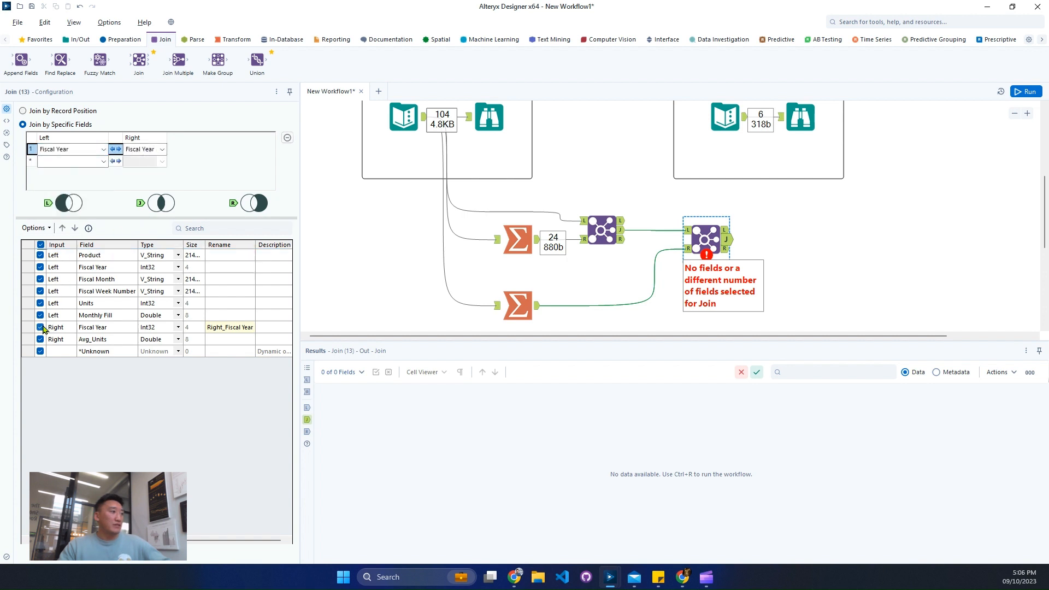
# - Rename the right input's Avg_Units field to Yearly Fill in the second Join tool
pyautogui.click(228, 341)
pyautogui.write('Yearly')
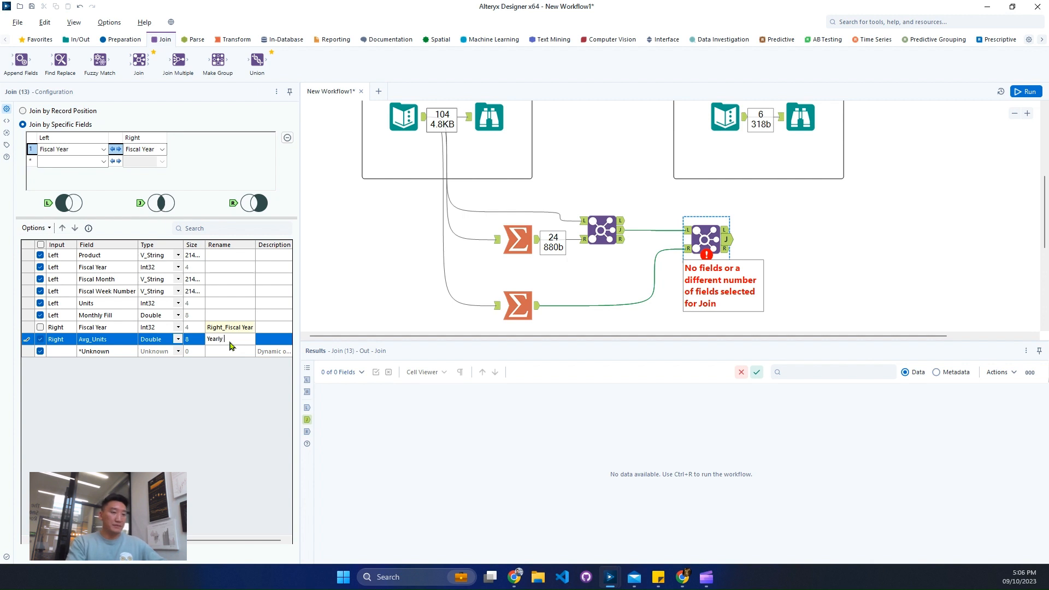
pyautogui.write(' Fill')
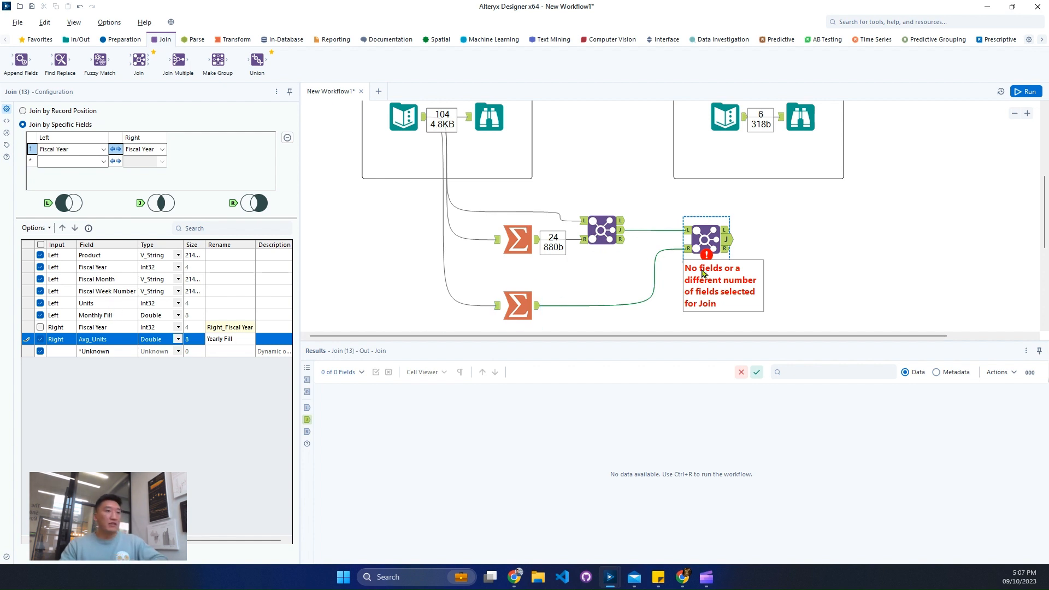
# - Run the workflow and check the left, right and joined outputs of the second Join tool
pyautogui.click(1025, 91)
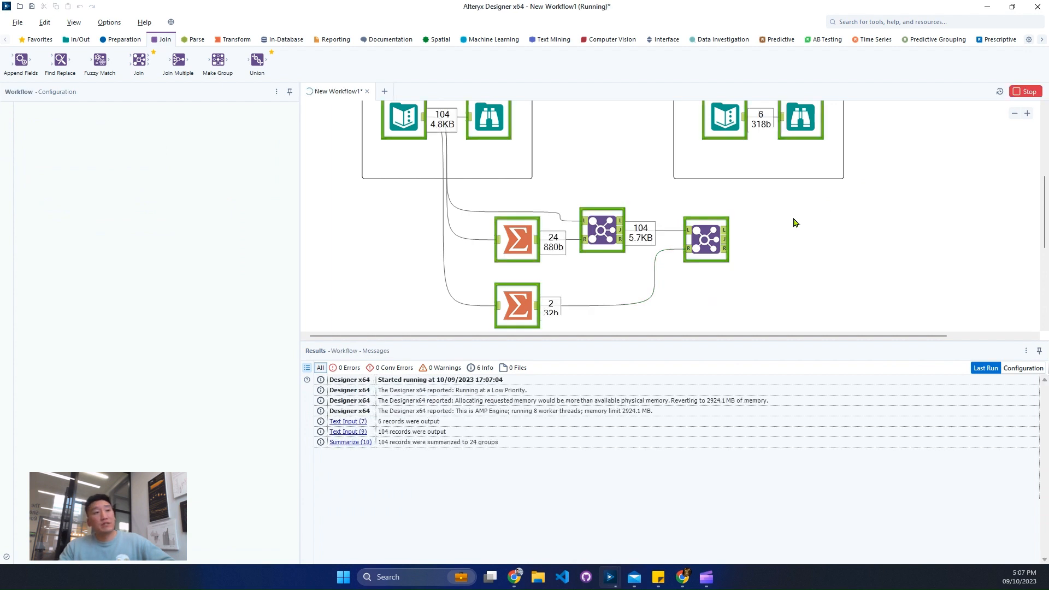
pyautogui.click(726, 242)
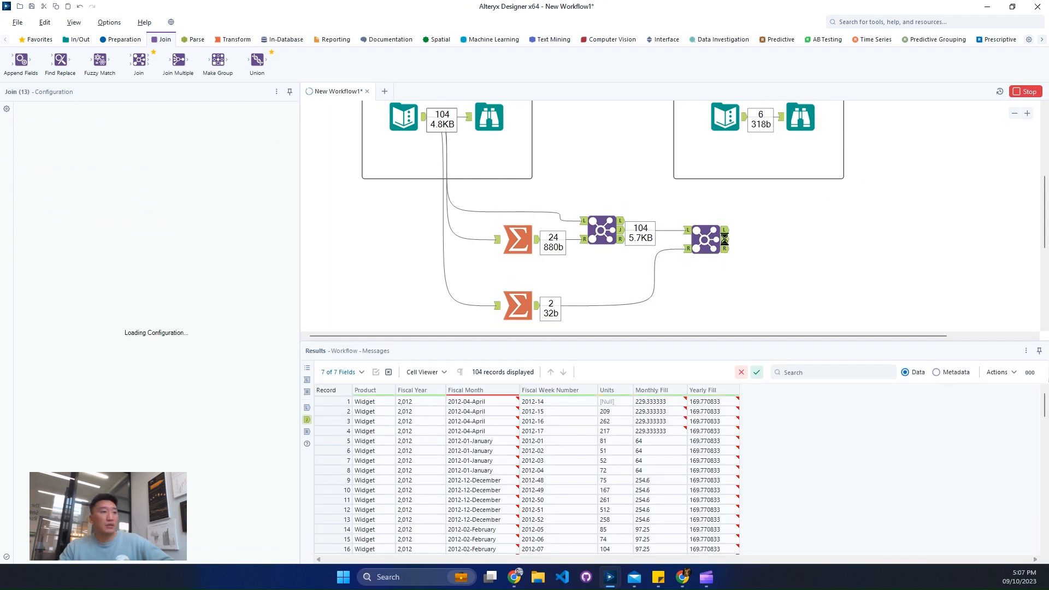
pyautogui.click(726, 236)
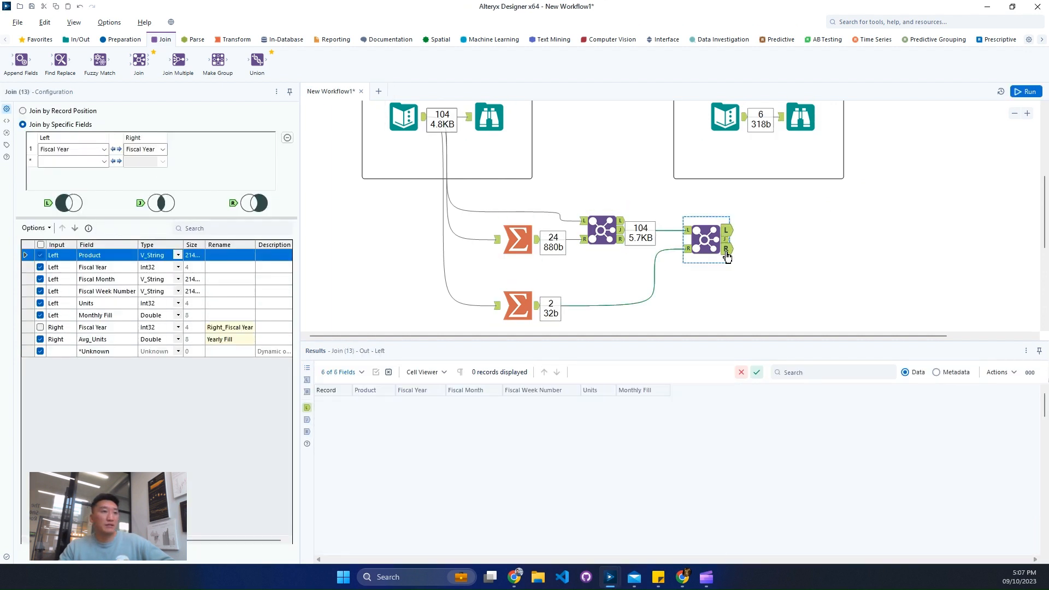
pyautogui.click(727, 255)
pyautogui.click(728, 240)
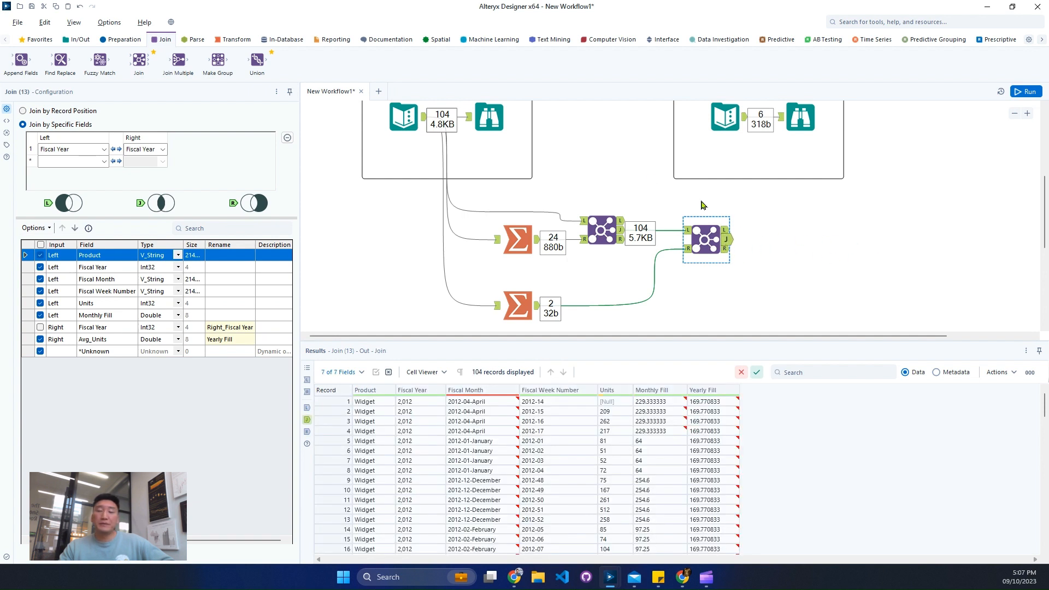
# - Find the Formula tool, place it after the second Join's joined output, and choose Units as its output column
pyautogui.click(874, 23)
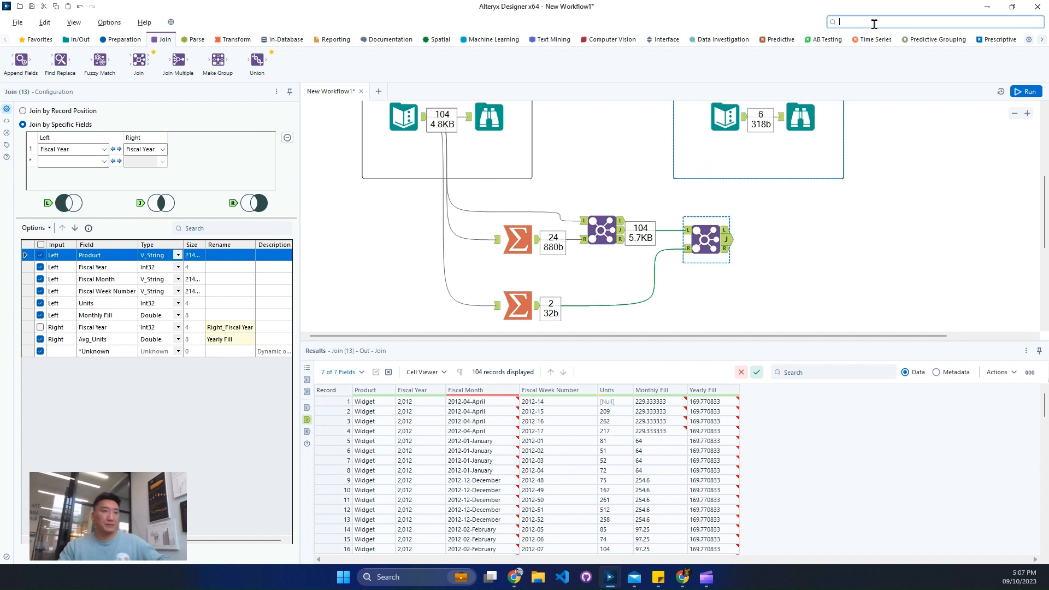
pyautogui.write('for')
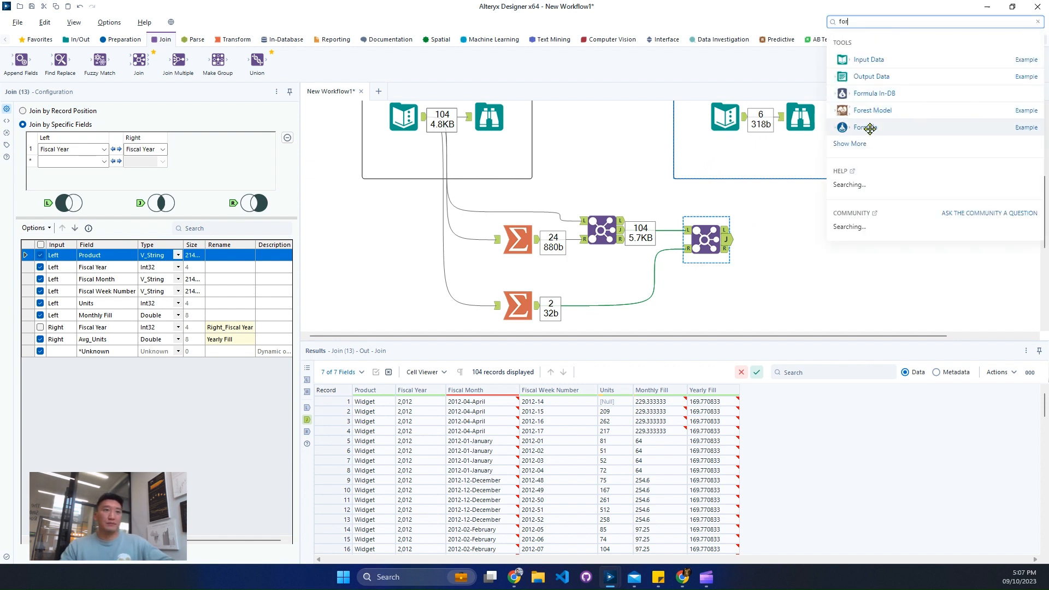
pyautogui.moveTo(870, 128); pyautogui.dragTo(772, 241)
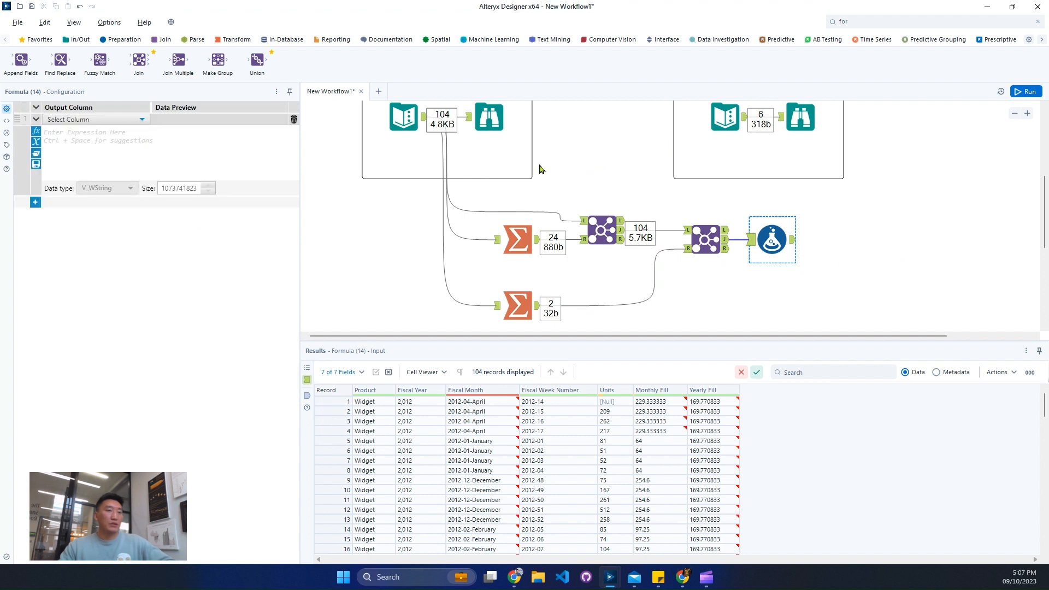
pyautogui.click(77, 120)
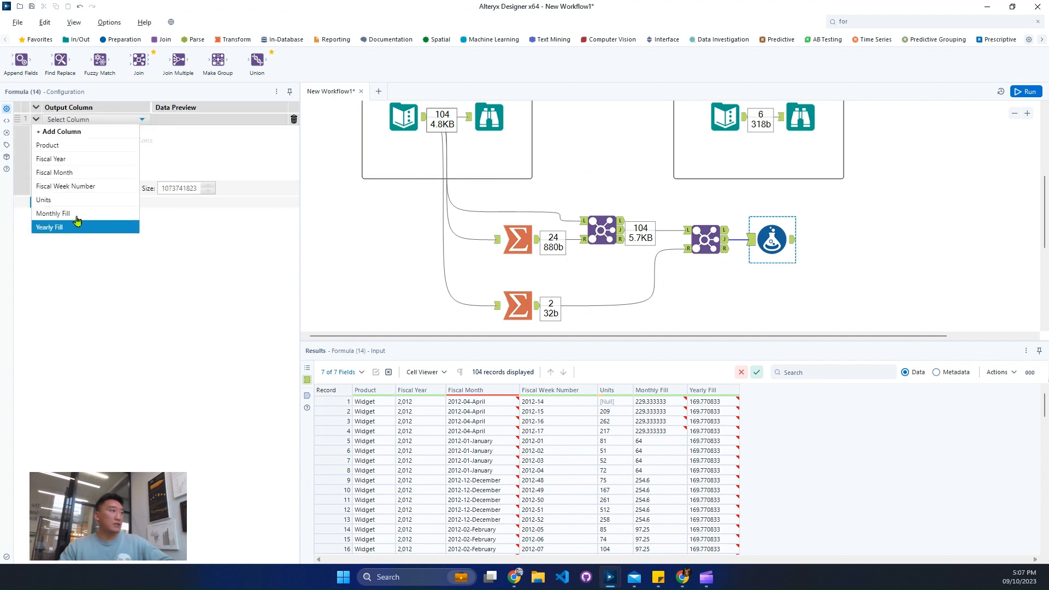
pyautogui.click(82, 200)
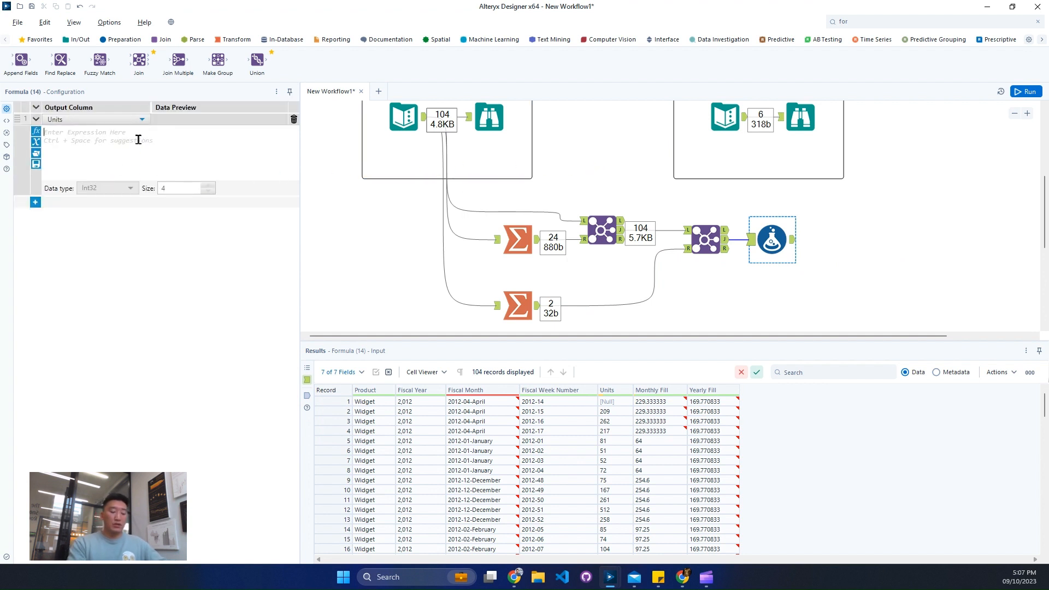
# - Begin the Units expression with IF IsNull([Units])
pyautogui.click(138, 140)
pyautogui.write('if')
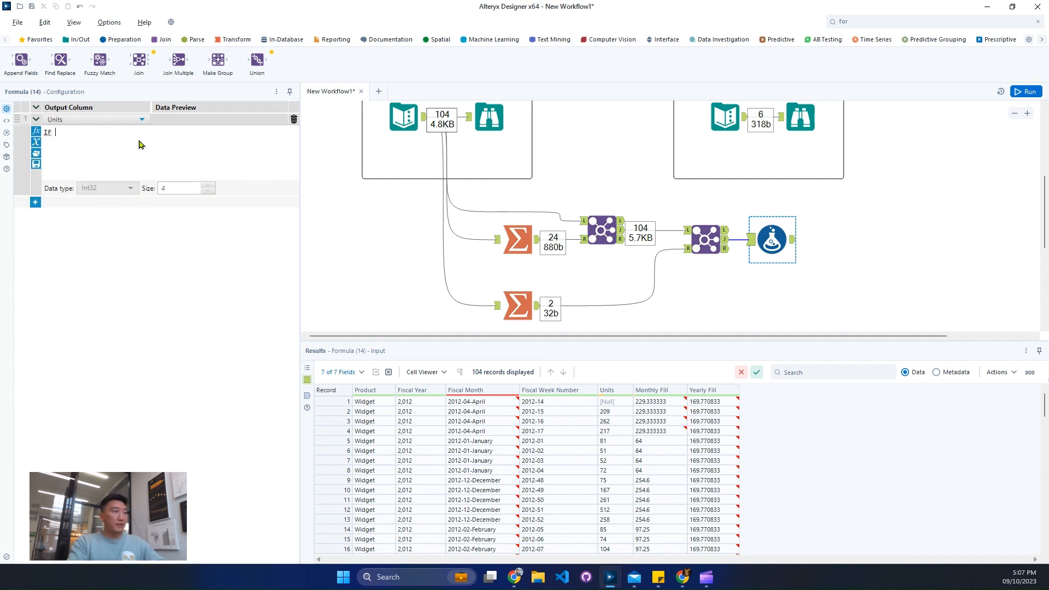
pyautogui.write(' isnu')
pyautogui.press('Return')
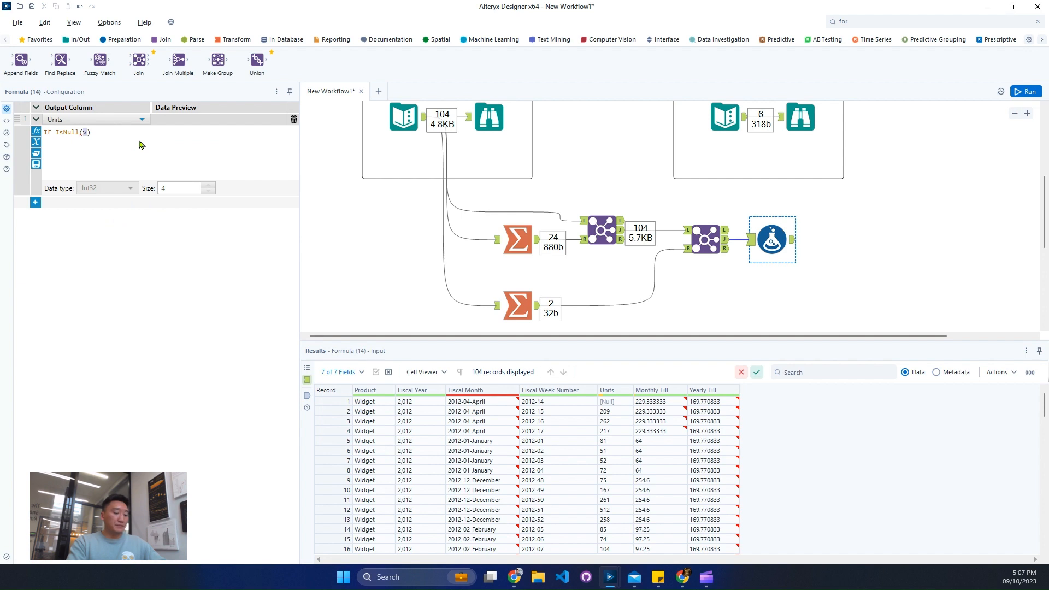
pyautogui.write('uni')
pyautogui.press('Down')
pyautogui.press('Down')
pyautogui.press('Return')
# - Extend the Units expression's IF condition with AND IsNull([Monthly Fill])
pyautogui.write('an')
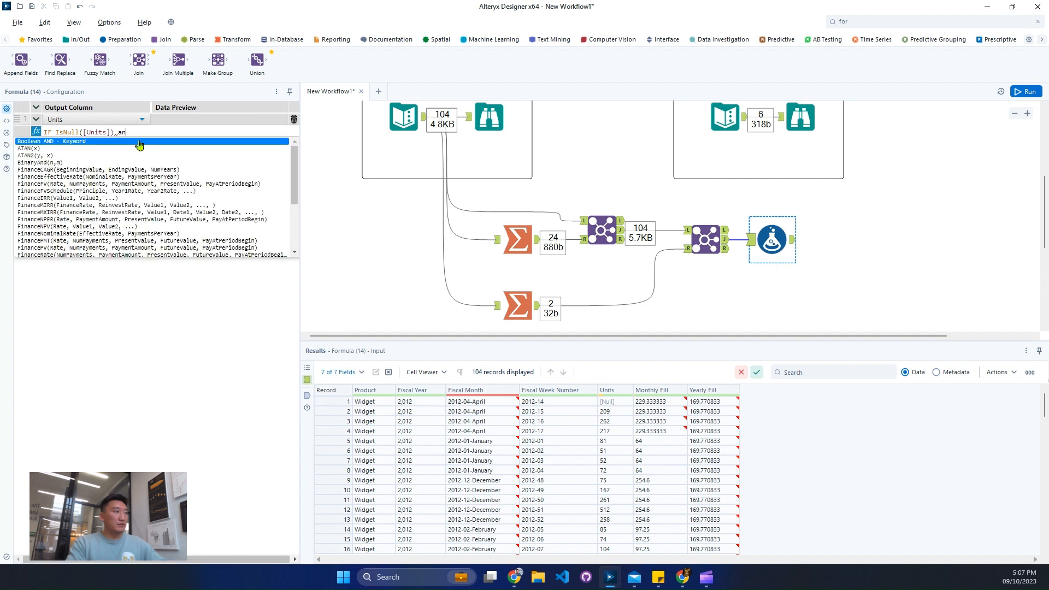
pyautogui.press('Return')
pyautogui.write('isnu')
pyautogui.click(140, 142)
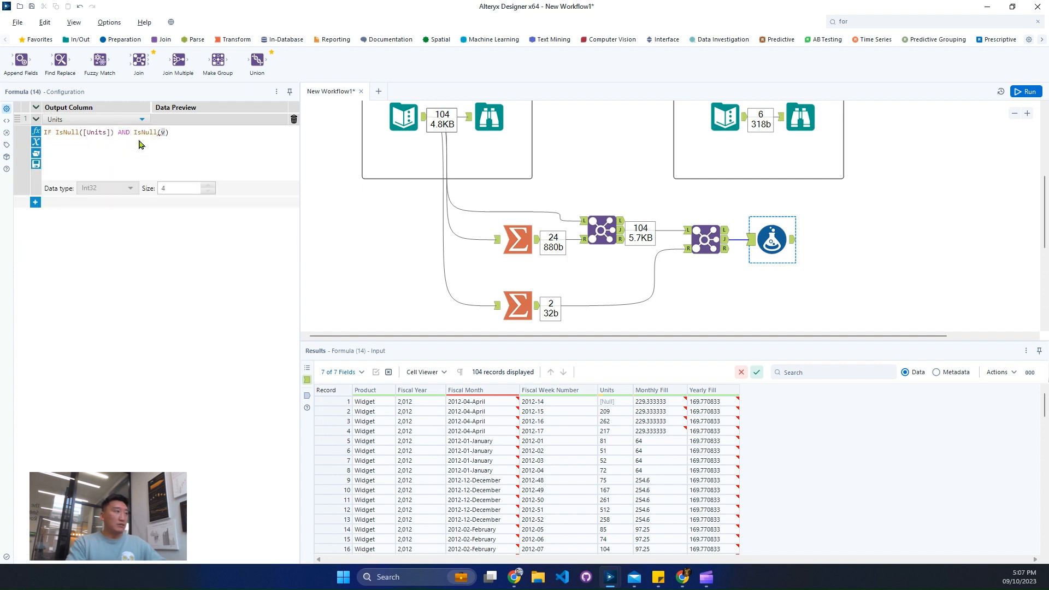
pyautogui.write('mon')
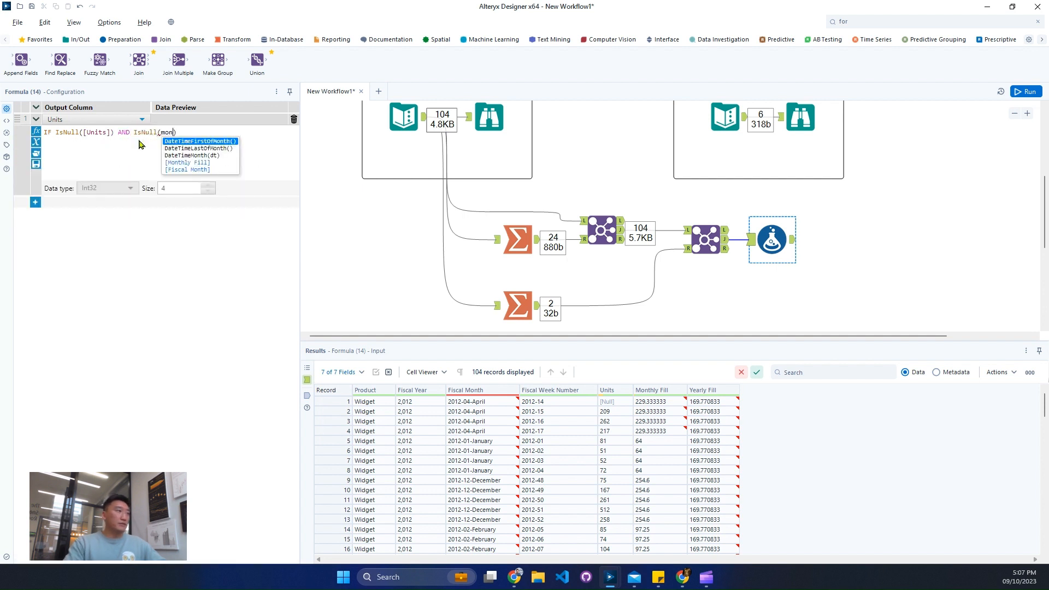
pyautogui.press('Down')
pyautogui.press('Down')
pyautogui.press('Down')
pyautogui.press('Return')
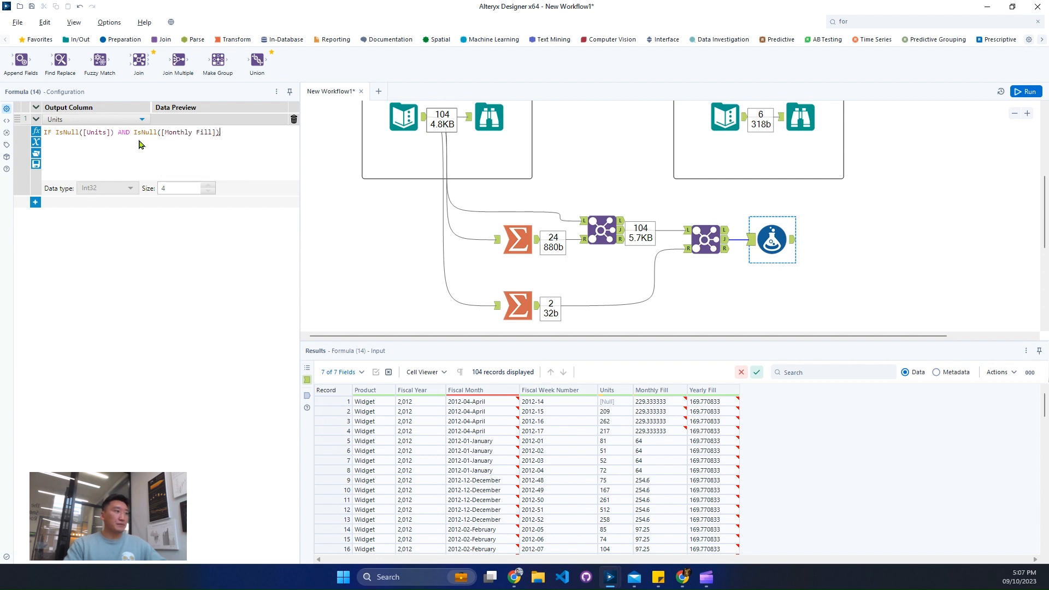
# - Make the IF condition return the yearly average by adding THEN [Yearly Fill] to the Units expression
pyautogui.write('th')
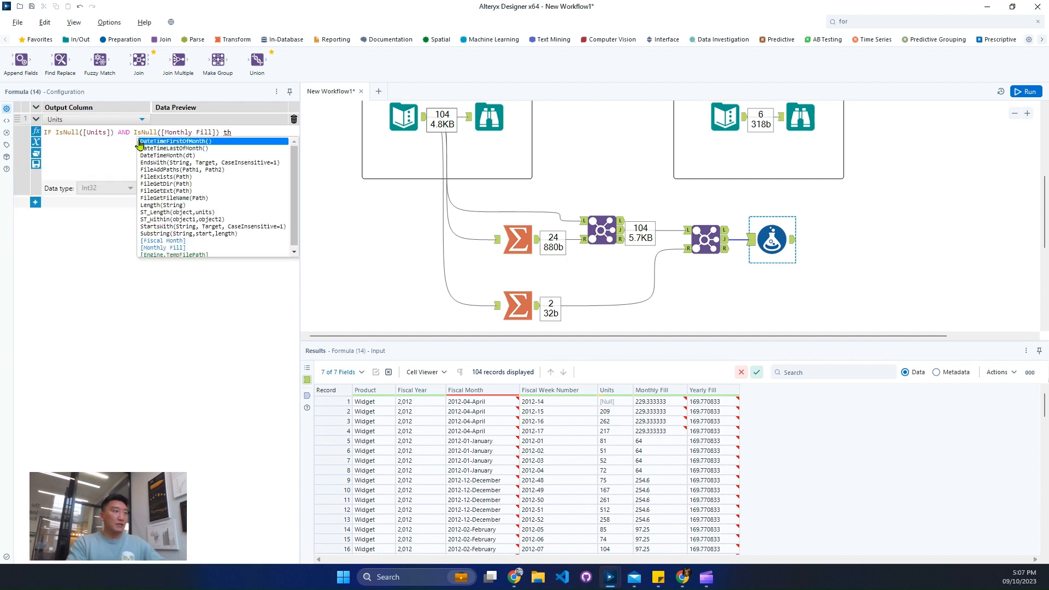
pyautogui.write('en ')
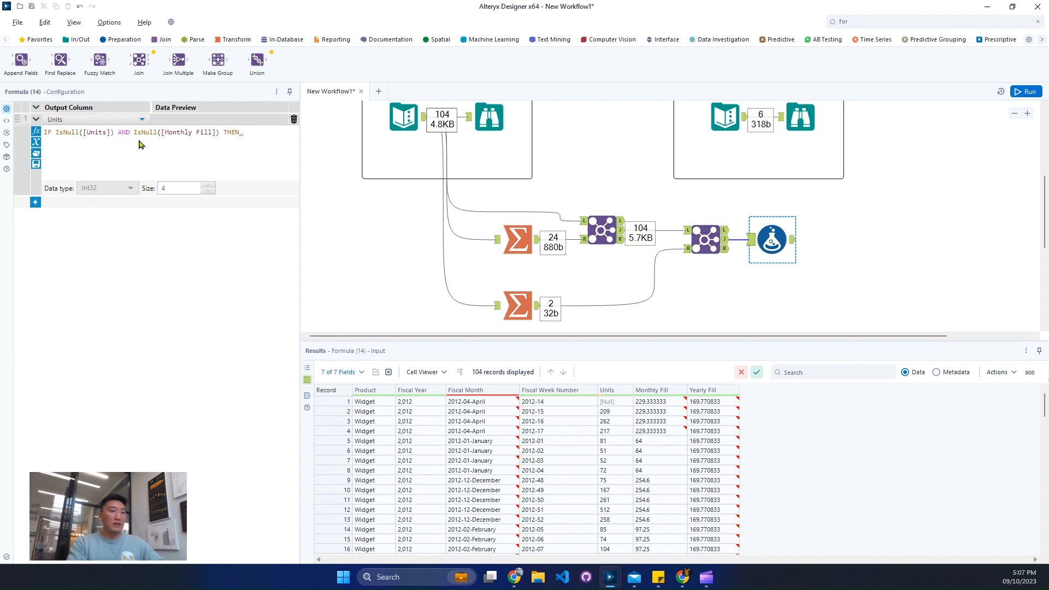
pyautogui.write('year')
pyautogui.press('Up')
pyautogui.press('Up')
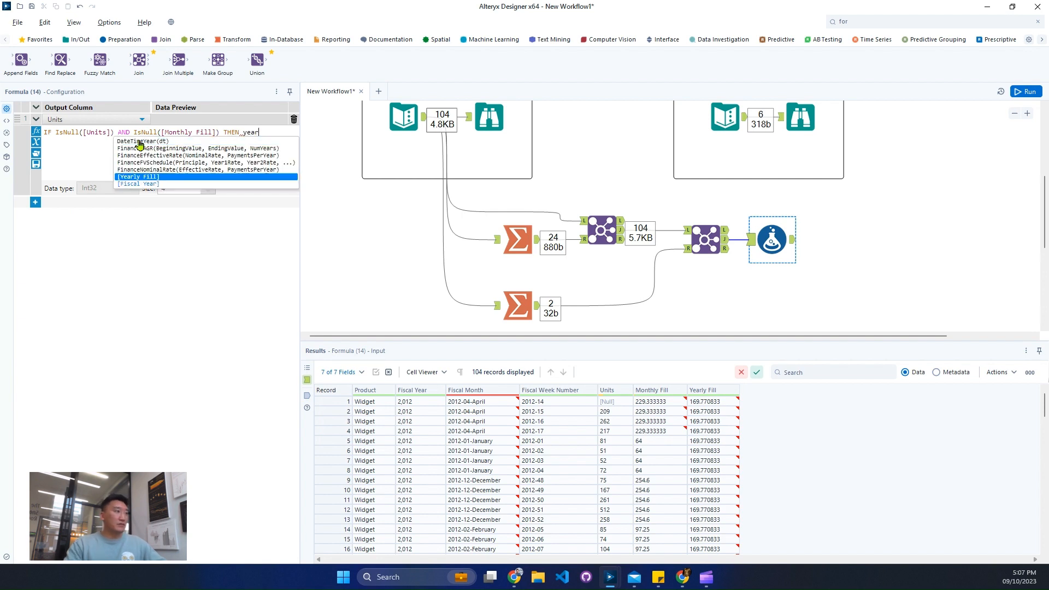
pyautogui.press('Return')
# - Add a second condition, ELSEIF IsNull([Units]), on a new line of the Units expression
pyautogui.write('else')
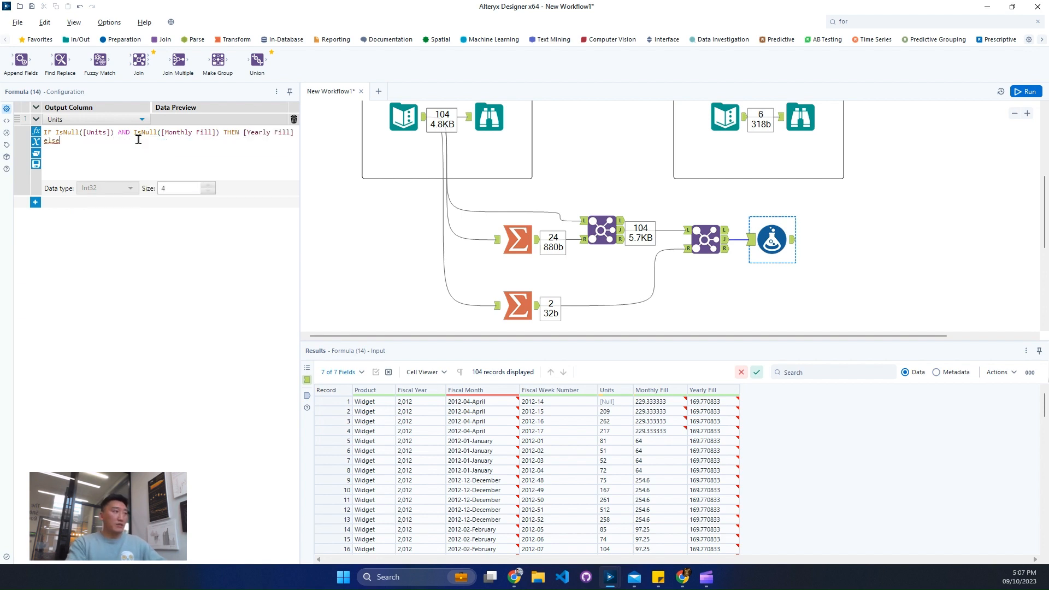
pyautogui.press('BackSpace')
pyautogui.press('BackSpace')
pyautogui.press('BackSpace')
pyautogui.press('BackSpace')
pyautogui.write('ELISE')
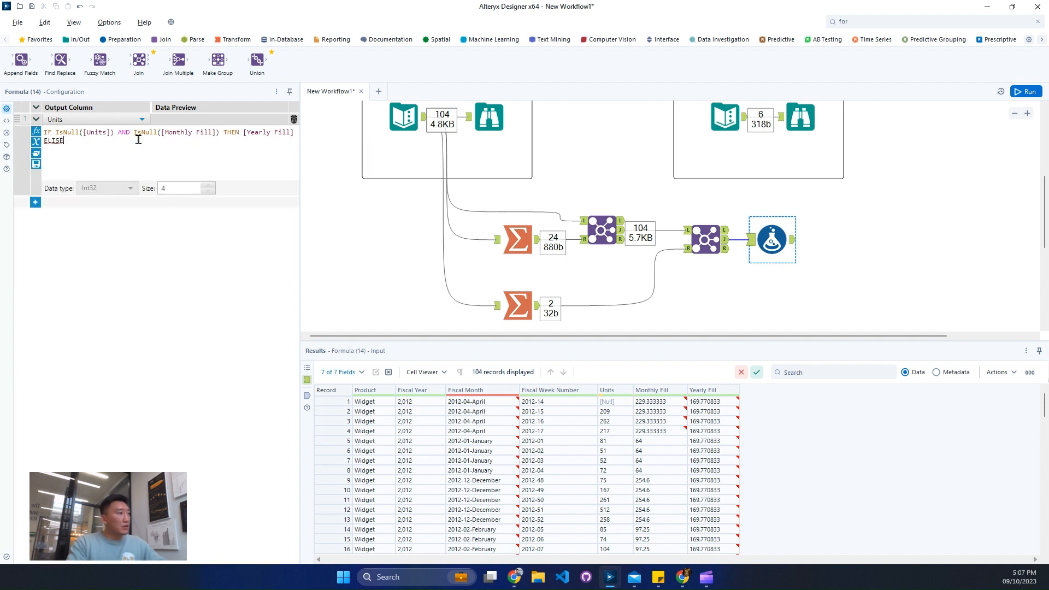
pyautogui.press('BackSpace')
pyautogui.press('BackSpace')
pyautogui.press('BackSpace')
pyautogui.write('SEIF isNull(v)')
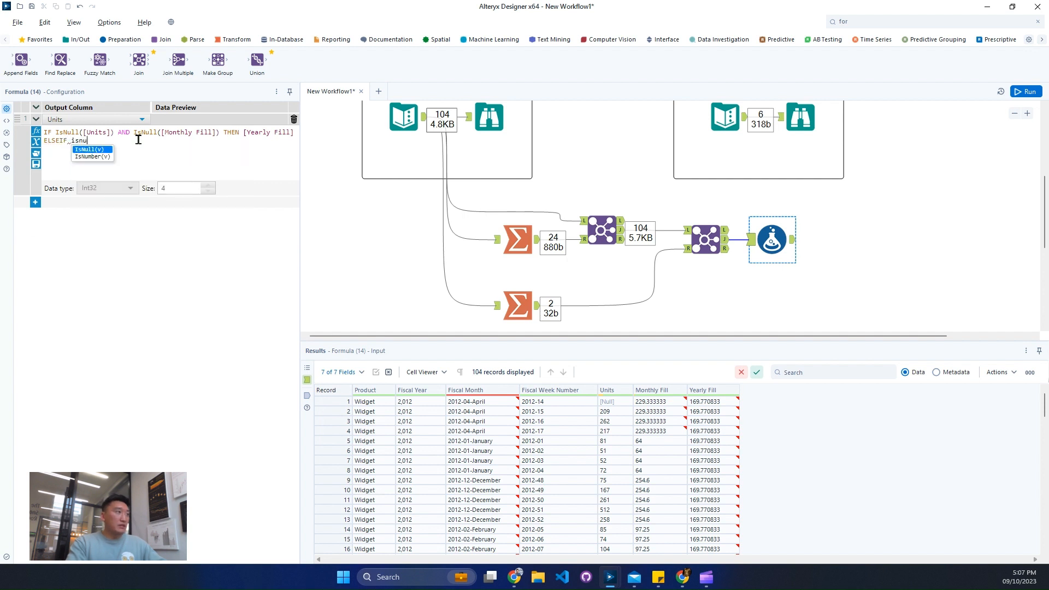
pyautogui.press('Tab')
pyautogui.write('un')
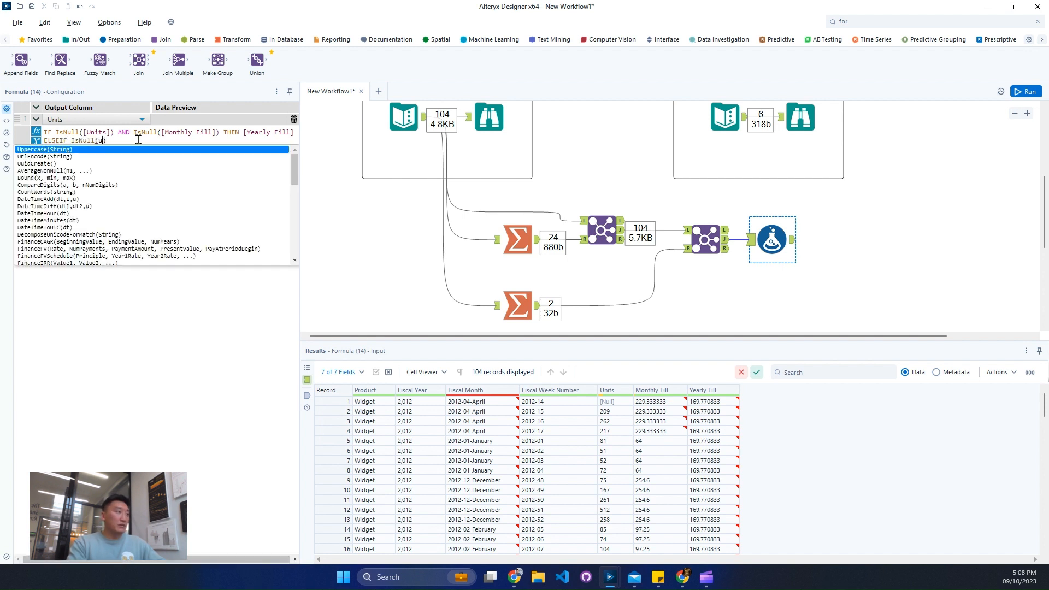
pyautogui.press('Up')
pyautogui.press('Return')
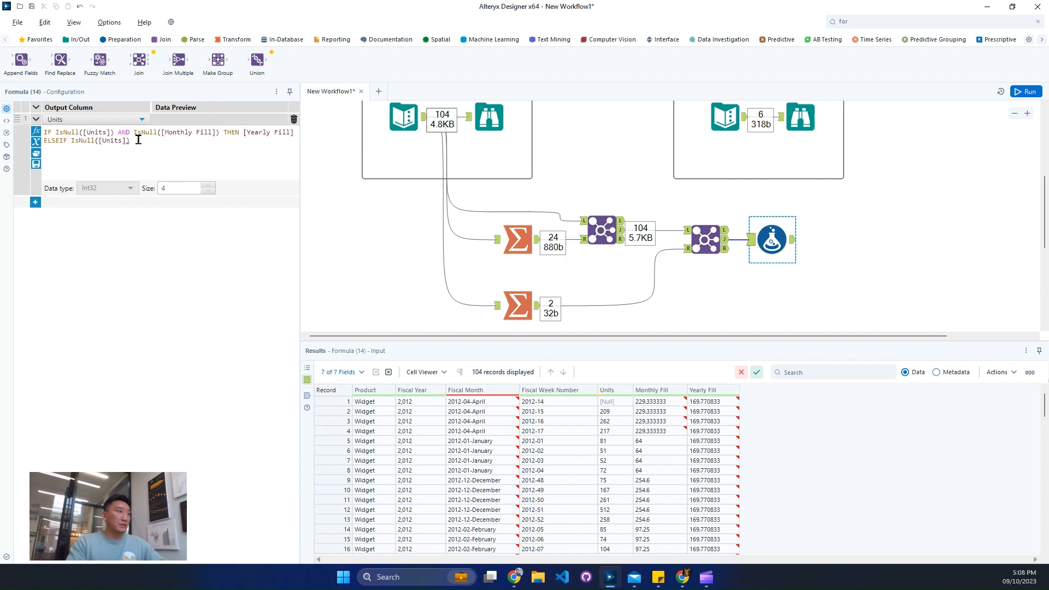
# - Complete the ELSEIF branch with THEN [Monthly Fill]
pyautogui.write('THEN m')
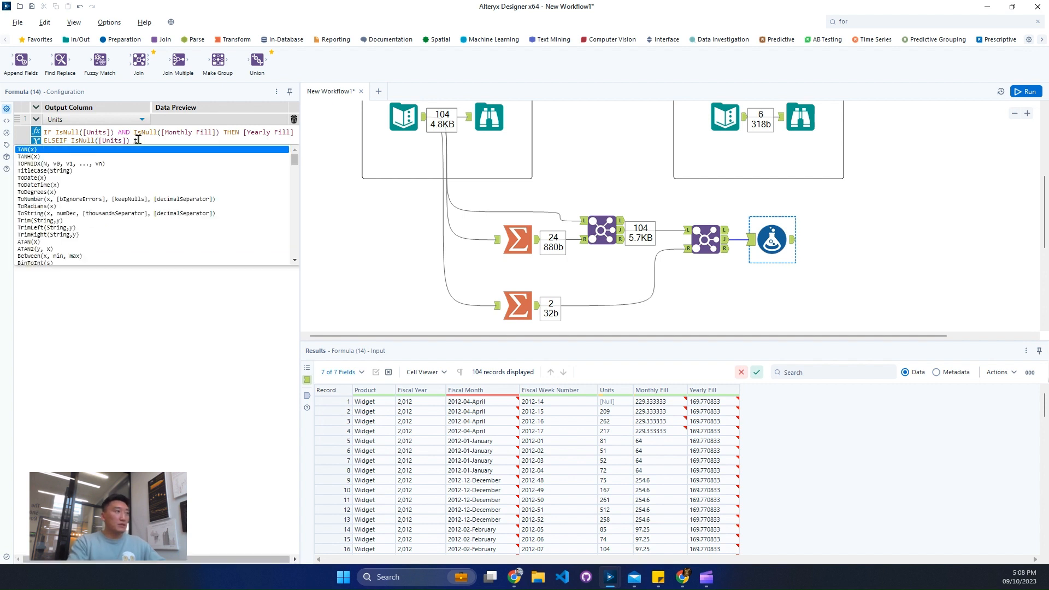
pyautogui.write('on')
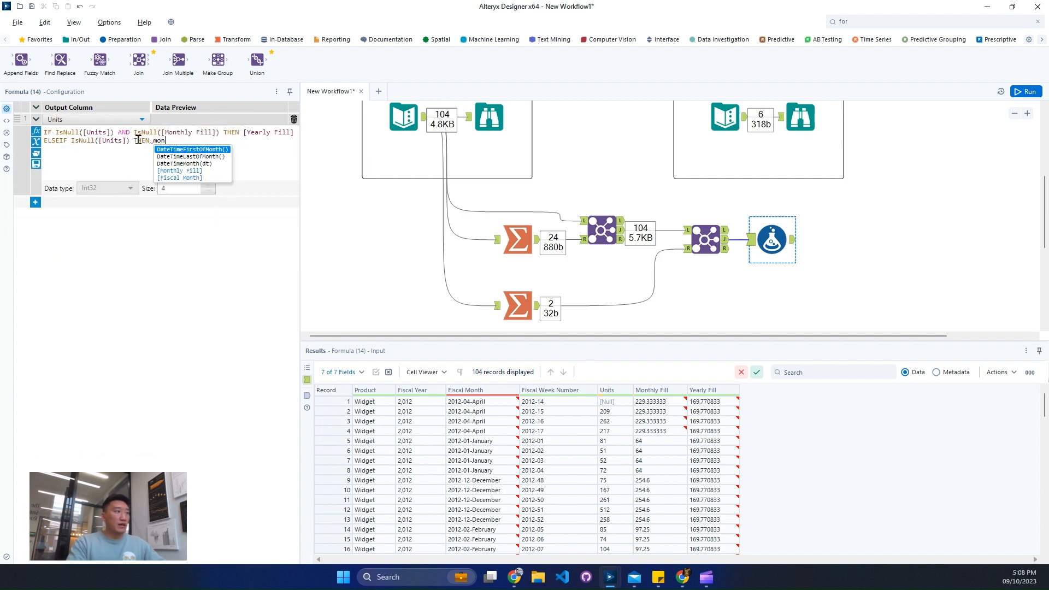
pyautogui.press('Up')
pyautogui.press('Up')
pyautogui.press('Return')
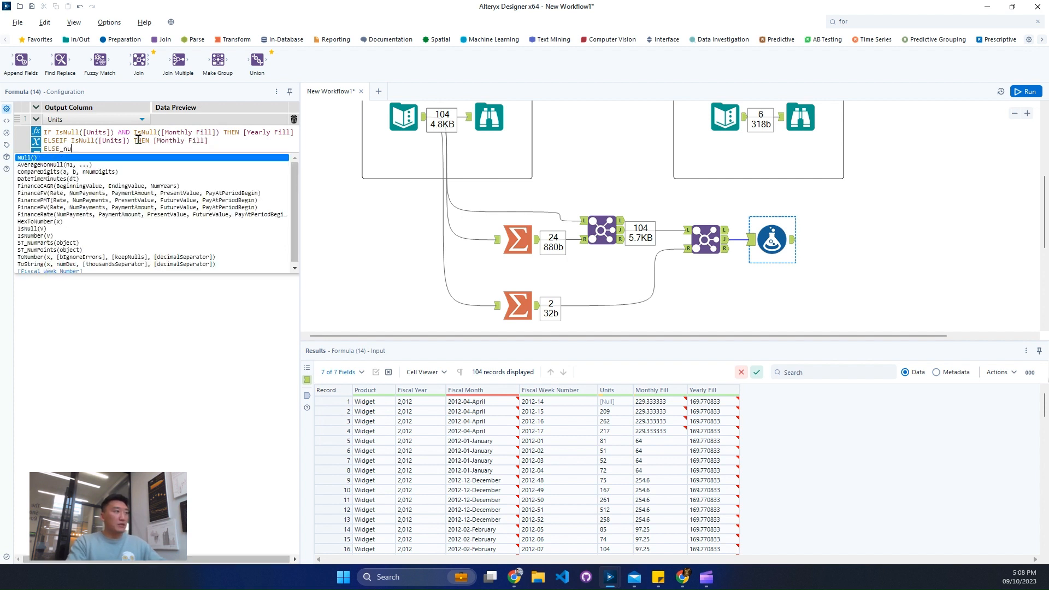
# - Finish the Units expression with ELSE [Units] and a closing ENDIF
pyautogui.press('BackSpace')
pyautogui.write('uni')
pyautogui.press('Up')
pyautogui.press('Return')
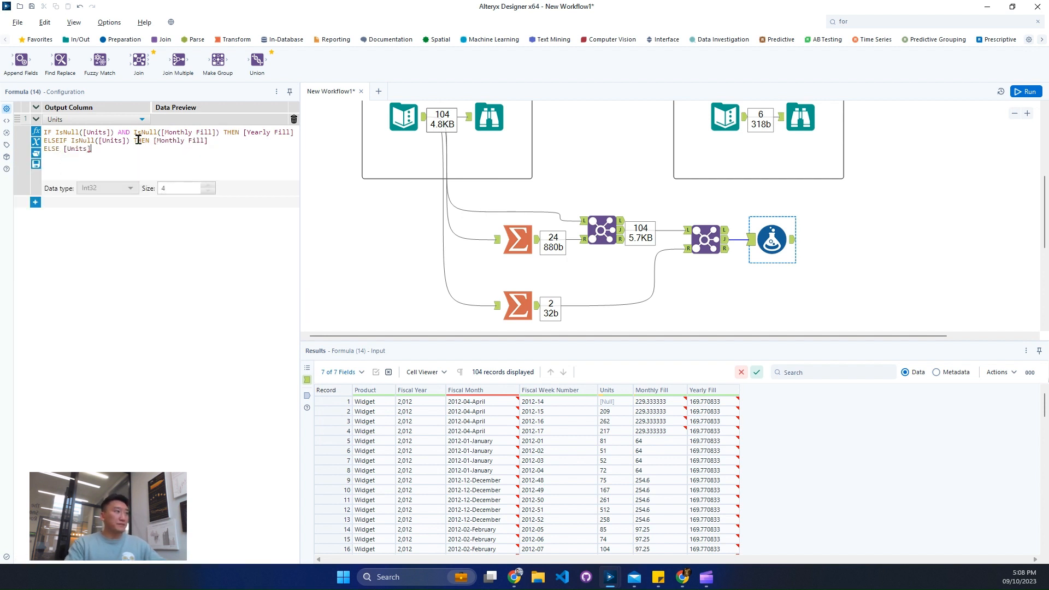
pyautogui.write('ENDIF')
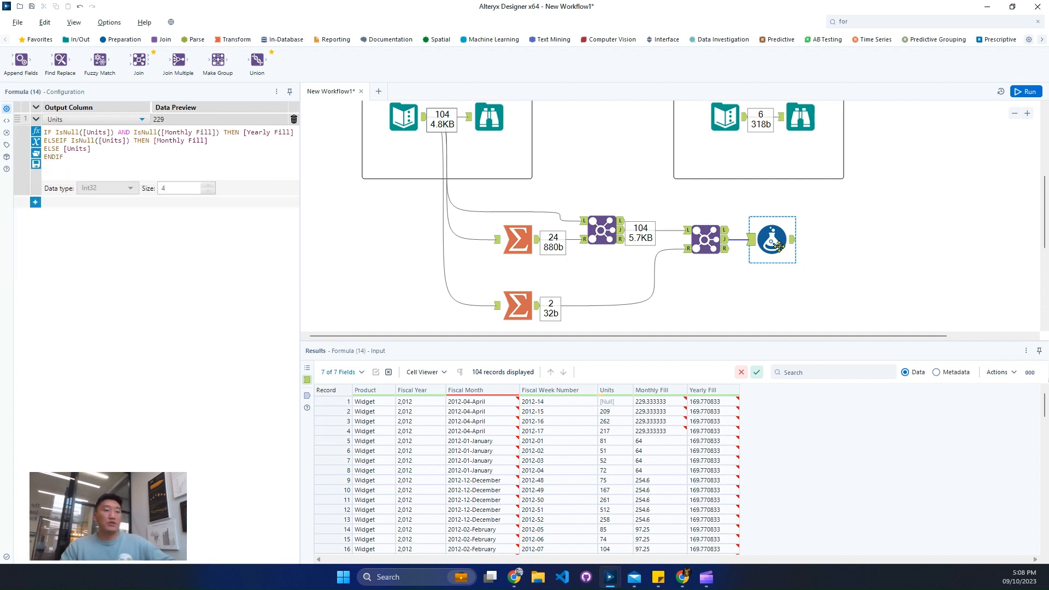
# - Move the Formula tool farther from the second Join and run the workflow to view the filled Units
pyautogui.moveTo(807, 248); pyautogui.dragTo(834, 252)
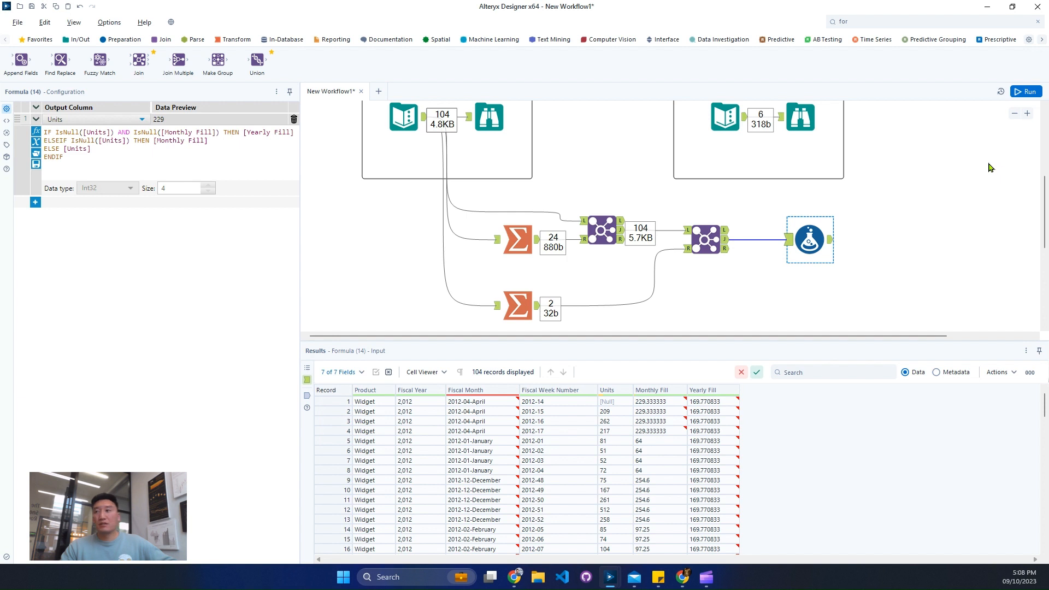
pyautogui.click(1019, 94)
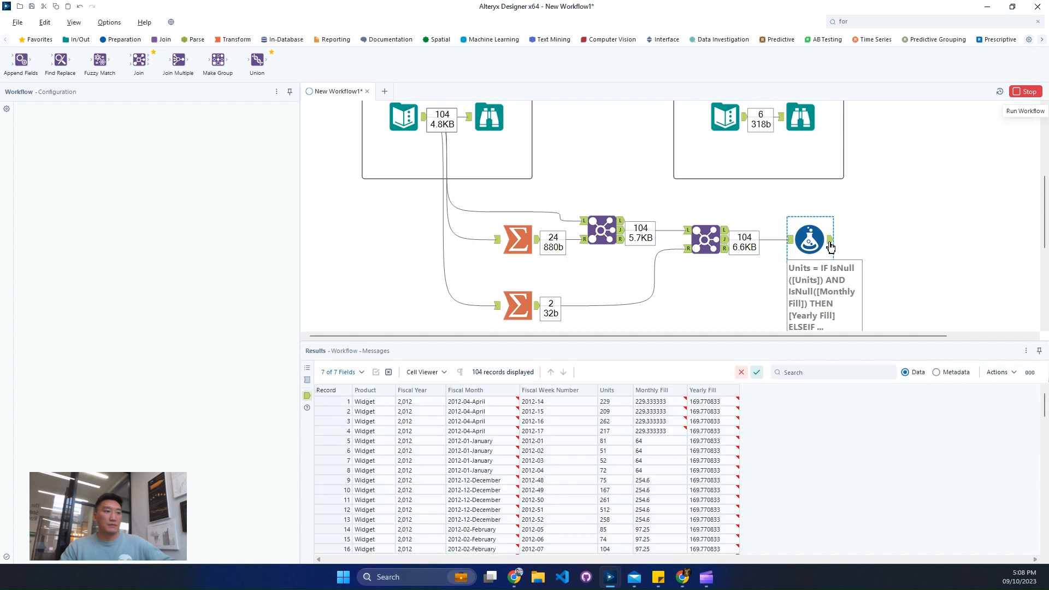
pyautogui.click(605, 402)
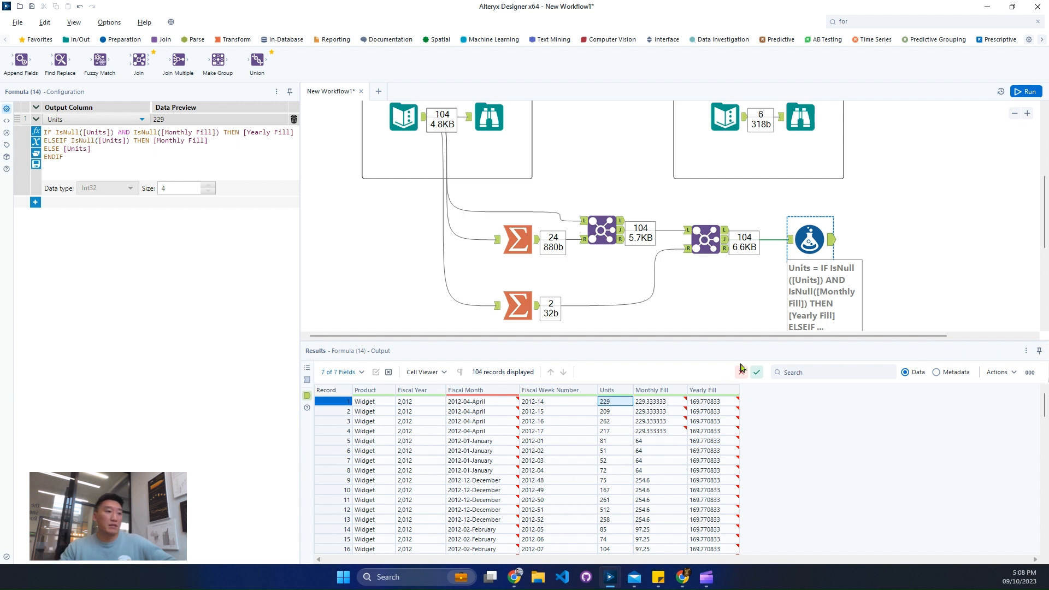
# - Compare the Formula tool's input and output for fiscal week 2012-28 to check the monthly average fill
pyautogui.click(792, 244)
pyautogui.scroll(-7, 704, 514)
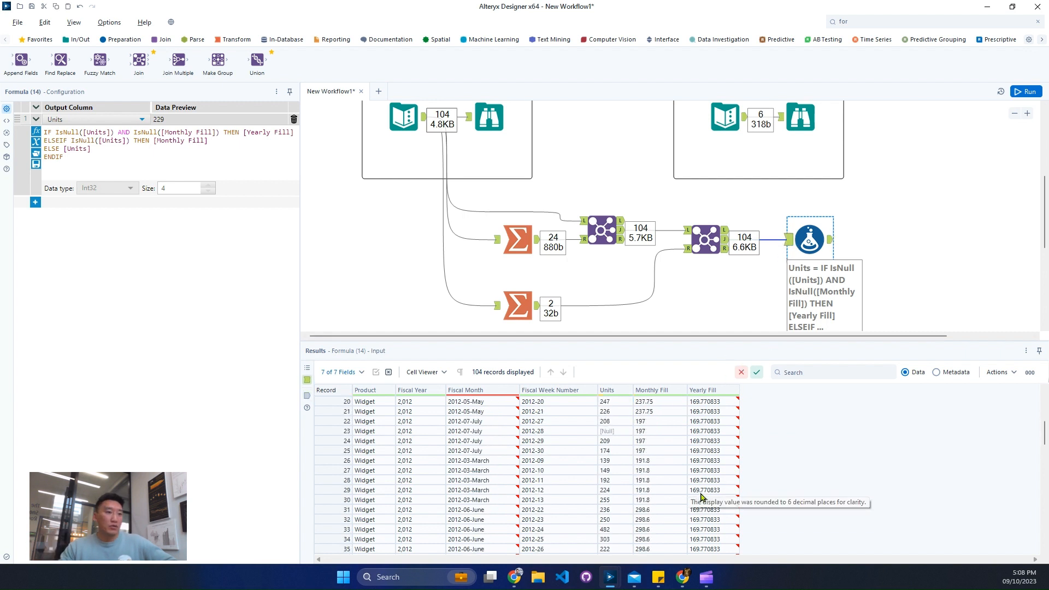
pyautogui.click(336, 402)
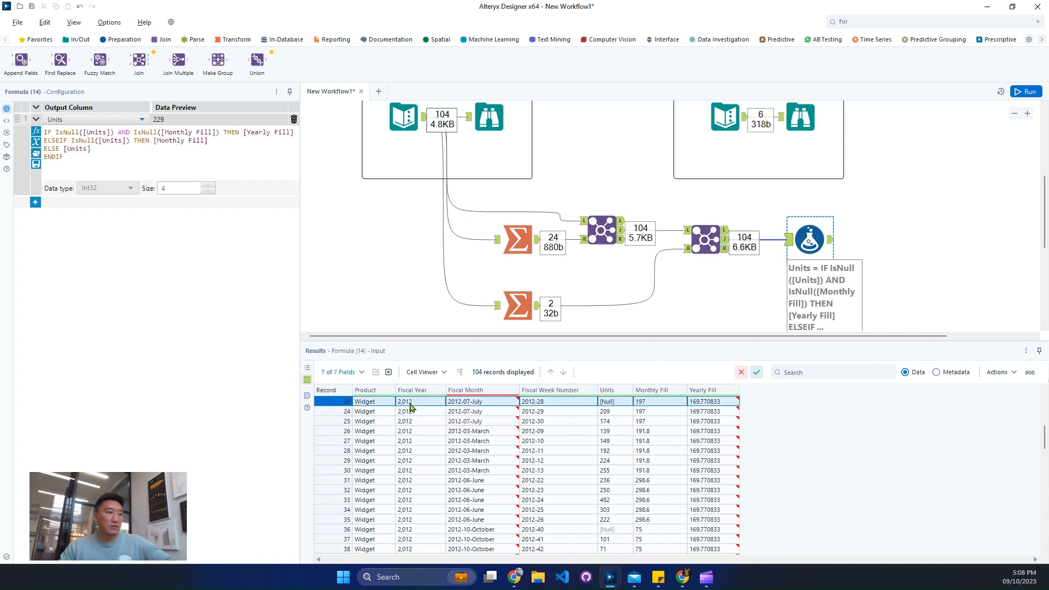
pyautogui.click(831, 243)
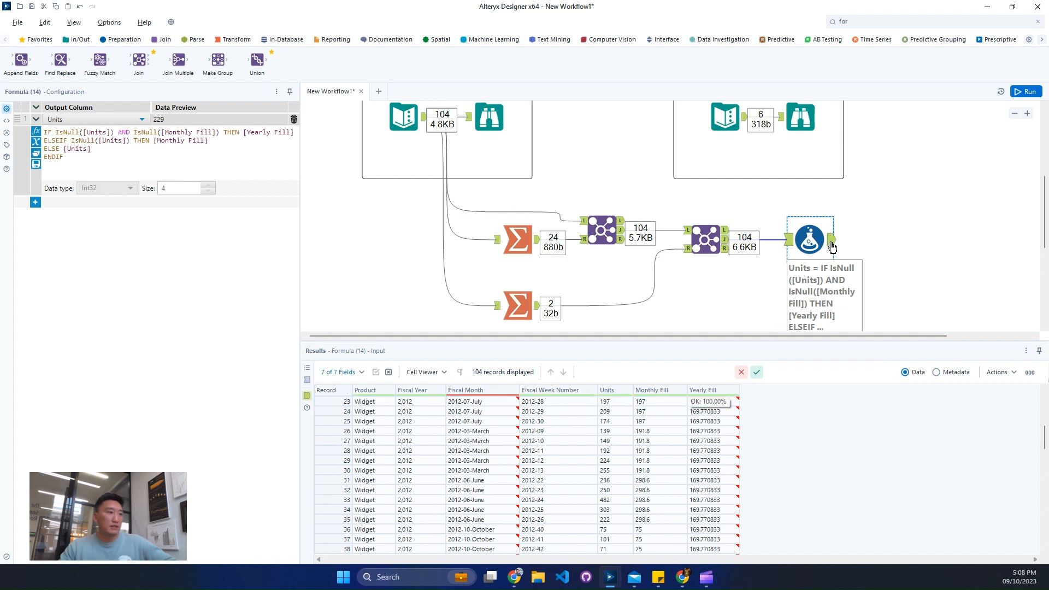
pyautogui.click(616, 401)
pyautogui.click(658, 403)
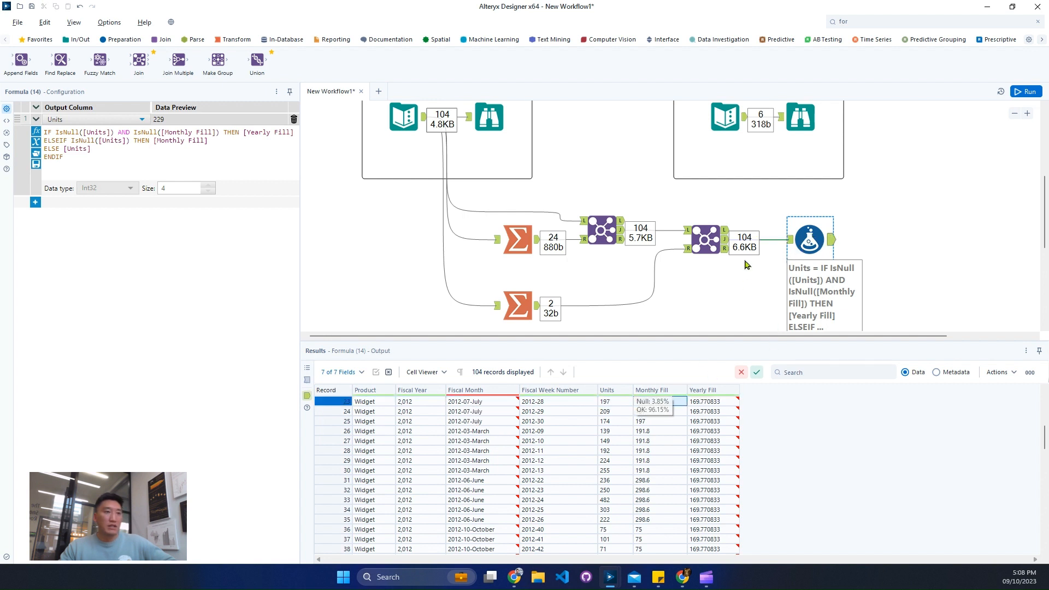
# - Compare the Formula tool's input and output for the 2013-05-May weeks to check the yearly average fill
pyautogui.click(790, 242)
pyautogui.scroll(-15, 726, 476)
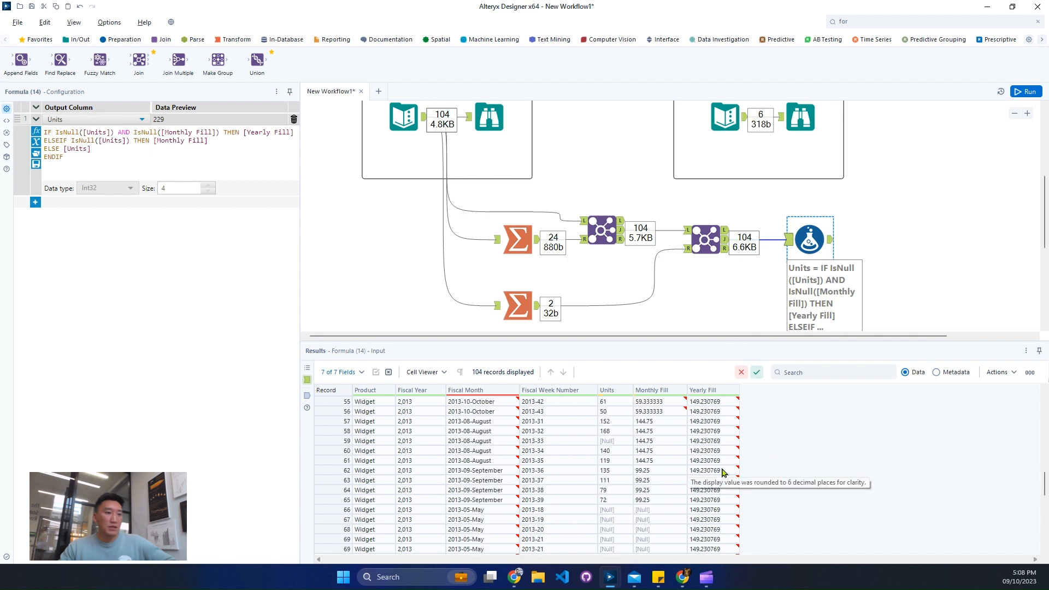
pyautogui.scroll(10, 723, 471)
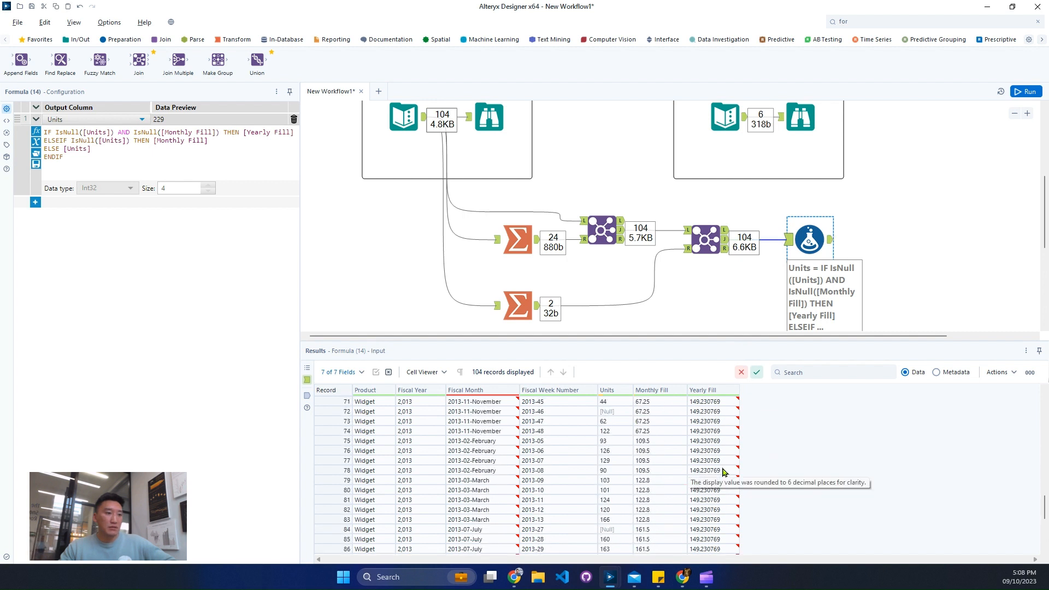
pyautogui.scroll(-3, 723, 472)
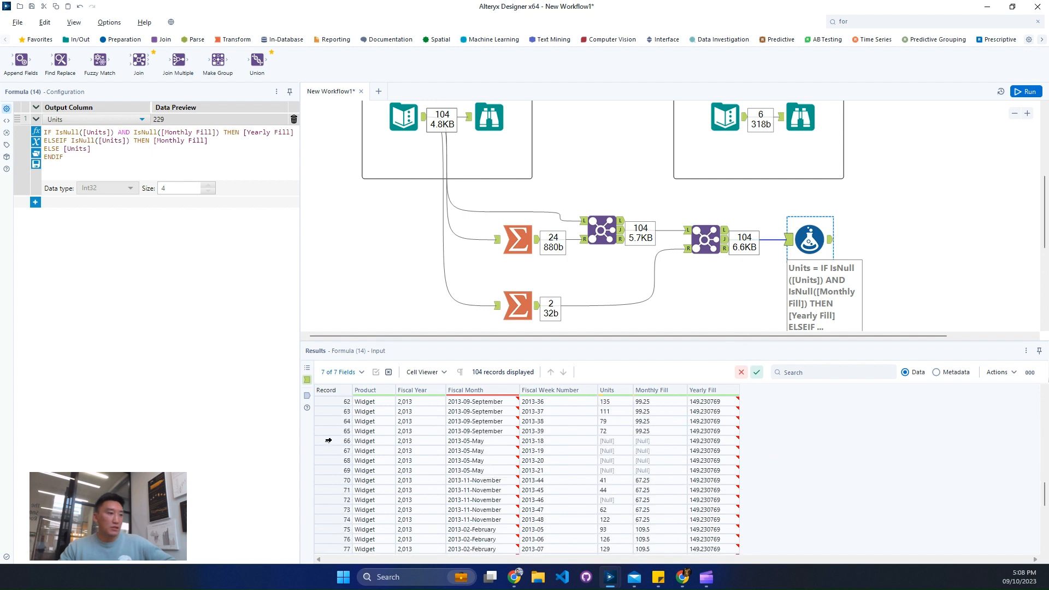
pyautogui.moveTo(328, 440); pyautogui.dragTo(339, 470)
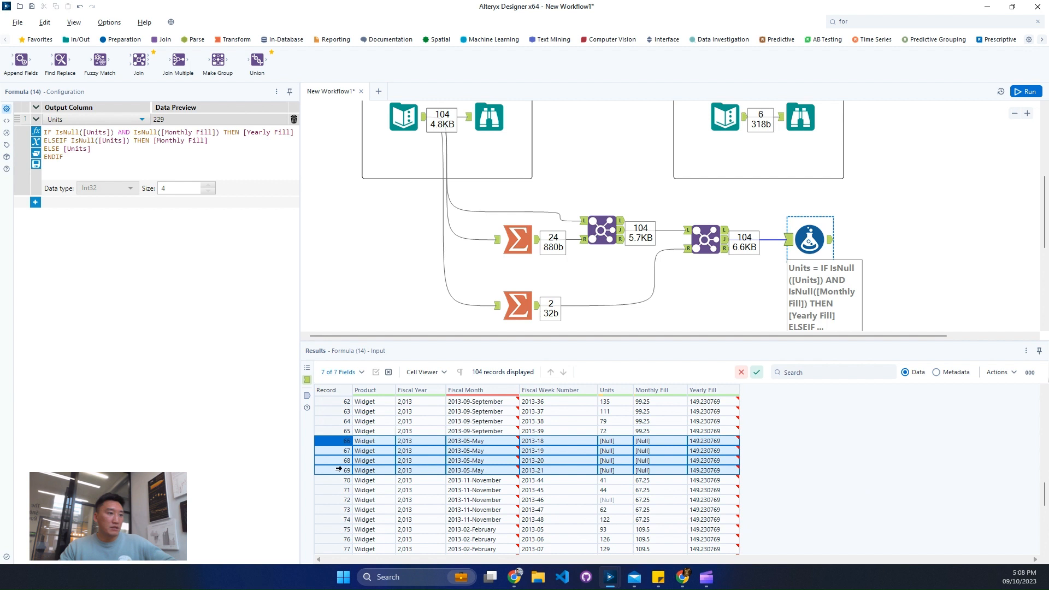
pyautogui.click(831, 243)
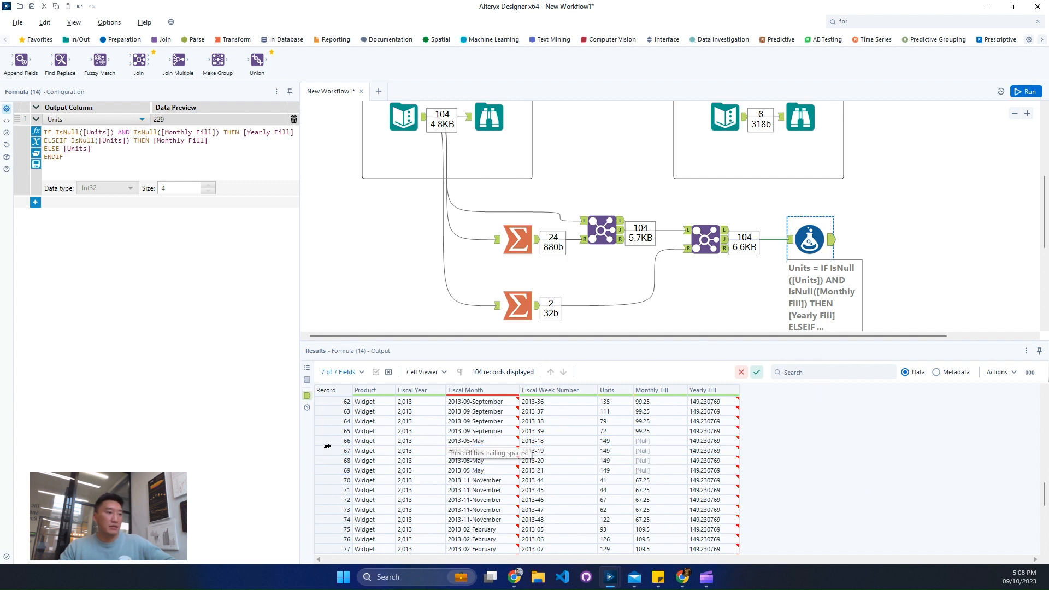
pyautogui.moveTo(328, 443); pyautogui.dragTo(338, 472)
pyautogui.moveTo(705, 441); pyautogui.dragTo(705, 470)
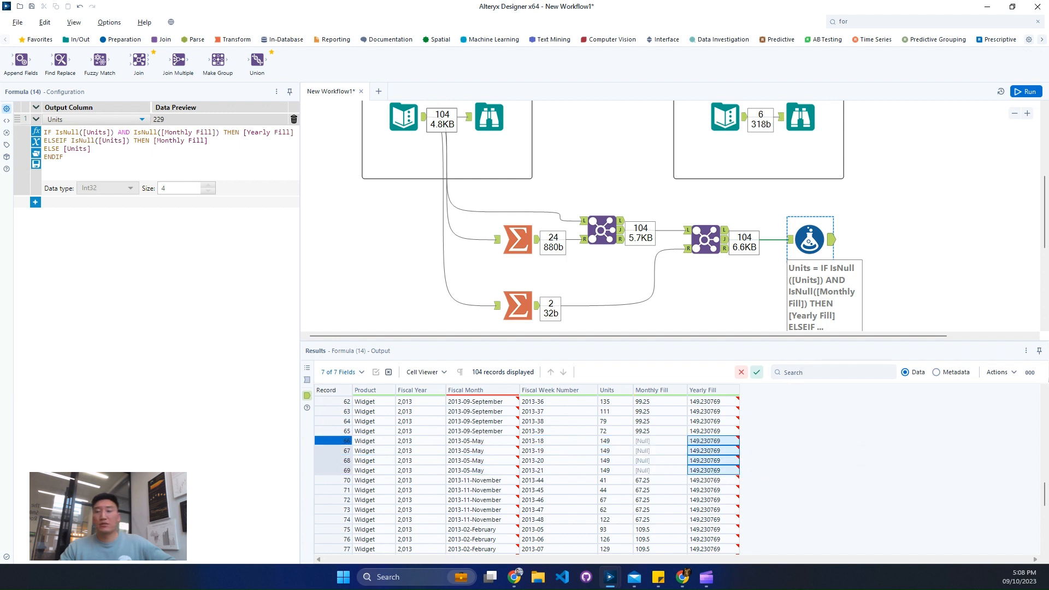
# - Sort the Formula output by Fiscal Month in ascending order and apply the sort to the workflow
pyautogui.scroll(20, 622, 473)
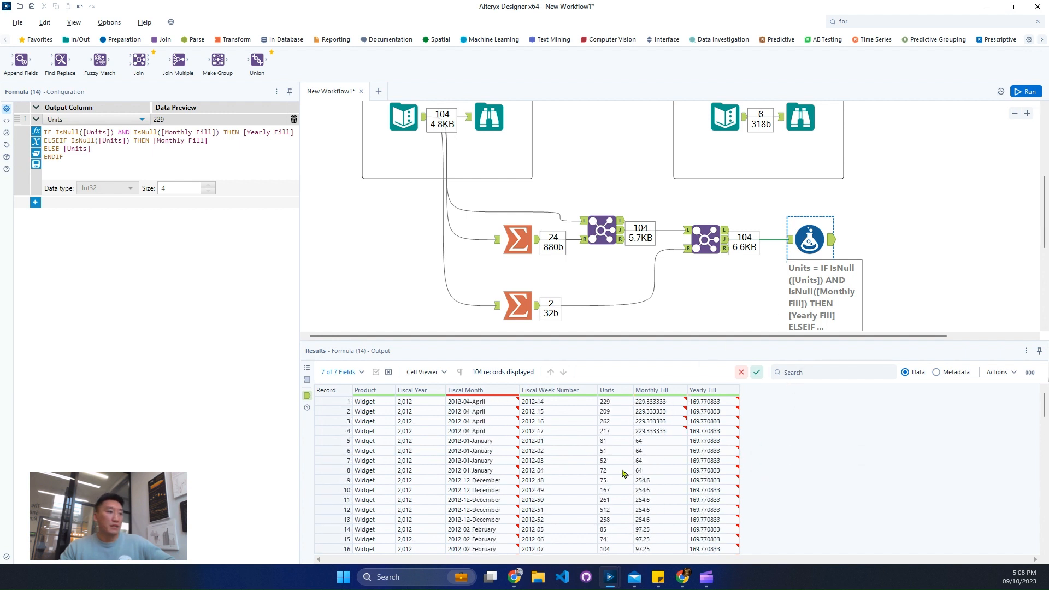
pyautogui.click(515, 390)
pyautogui.moveTo(548, 429)
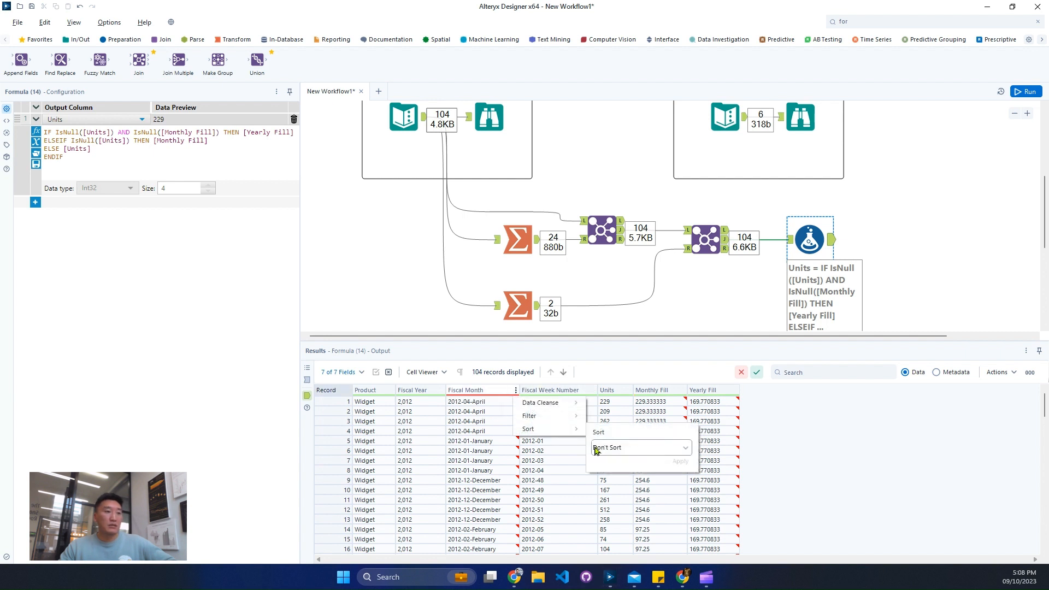
pyautogui.click(613, 448)
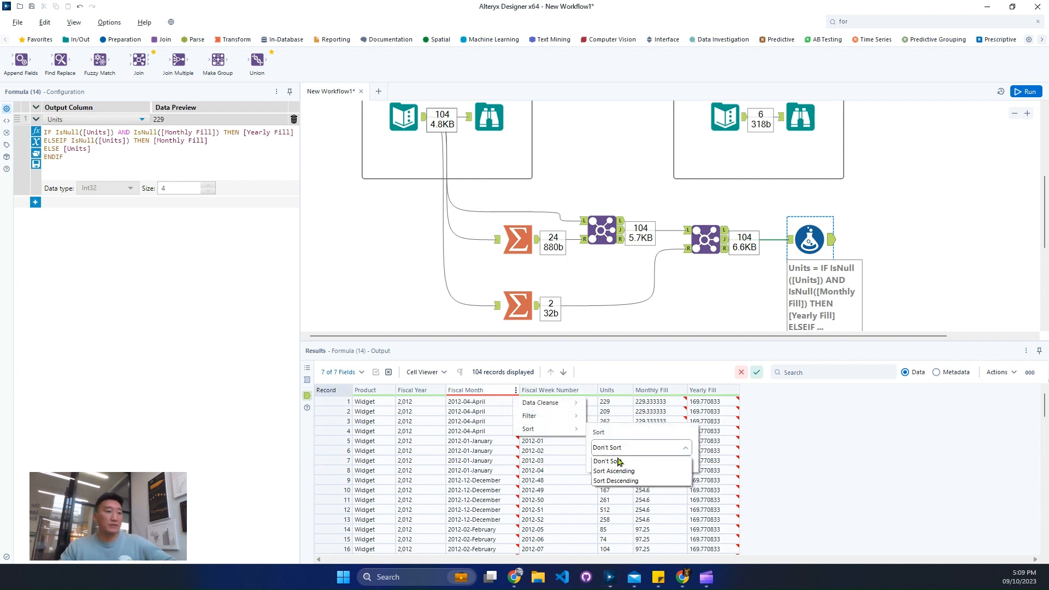
pyautogui.click(614, 471)
pyautogui.click(681, 460)
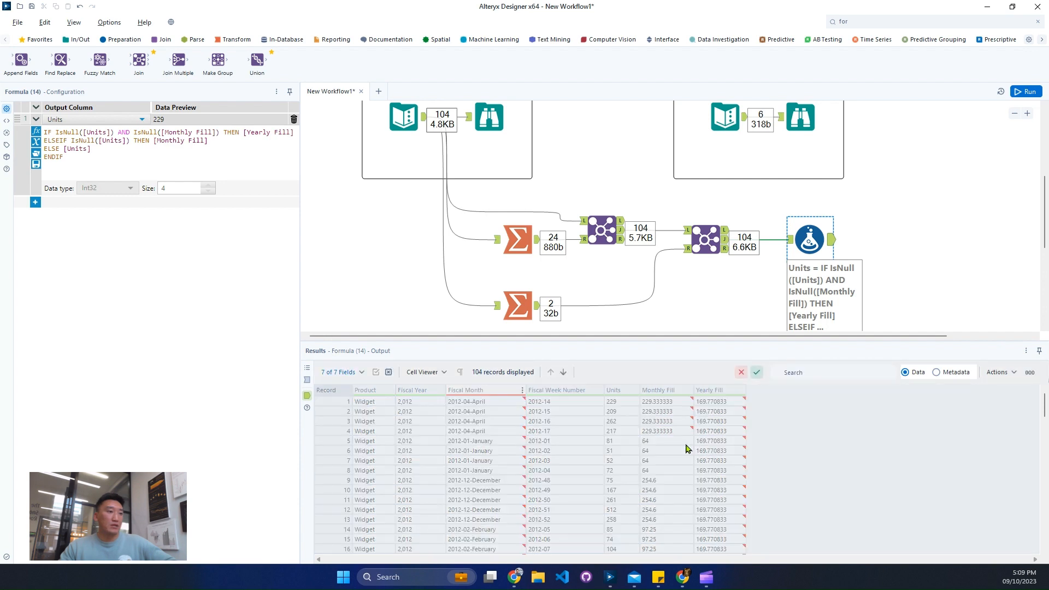
pyautogui.click(756, 373)
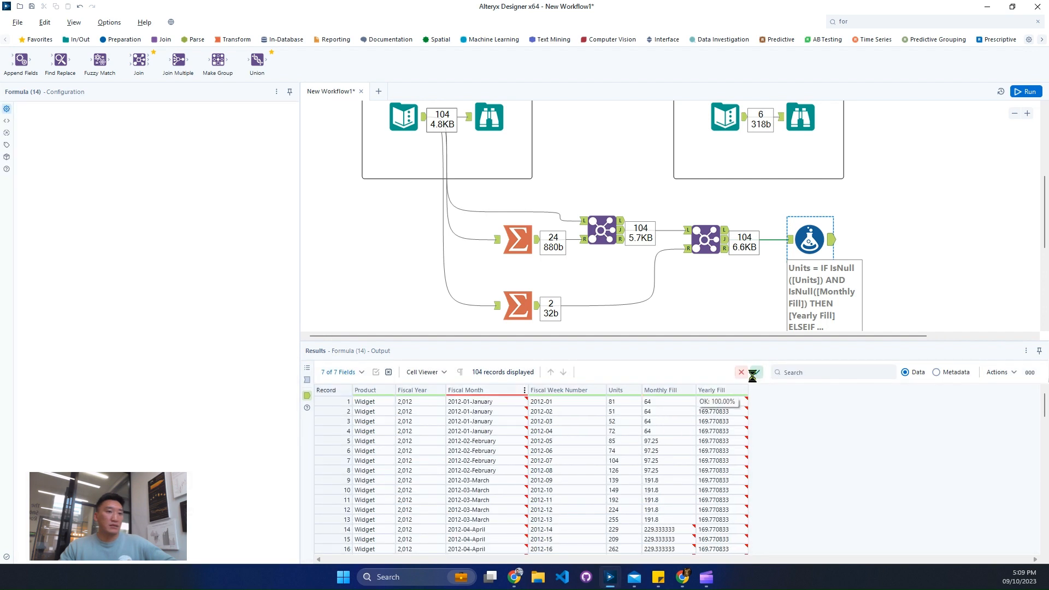
# - Run the workflow and check the Sort output for the order of the 2012 and 2013 fiscal weeks
pyautogui.click(1026, 93)
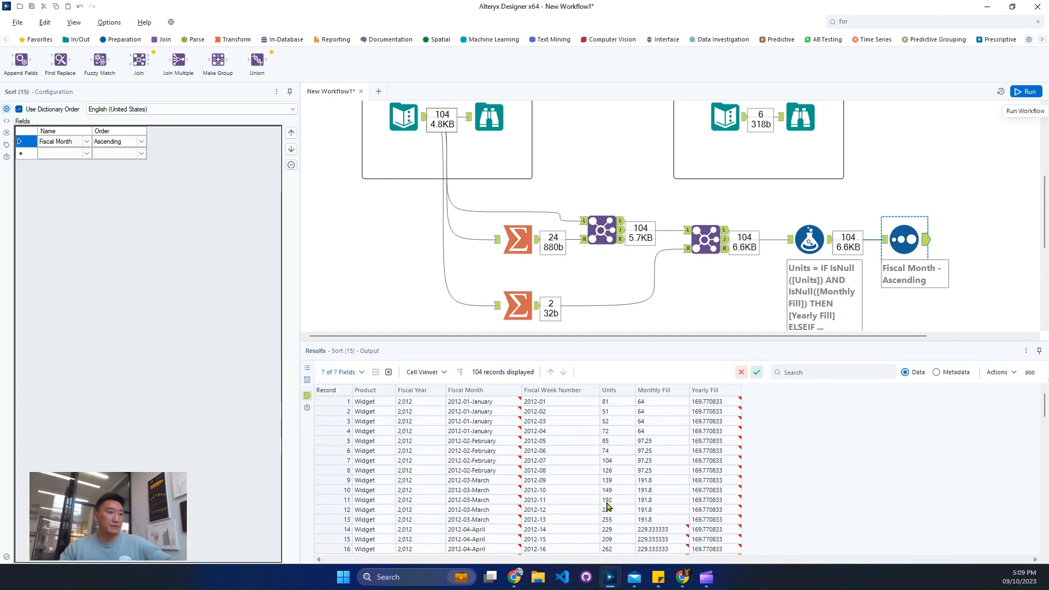
pyautogui.moveTo(576, 414); pyautogui.dragTo(578, 477)
pyautogui.scroll(-3, 580, 458)
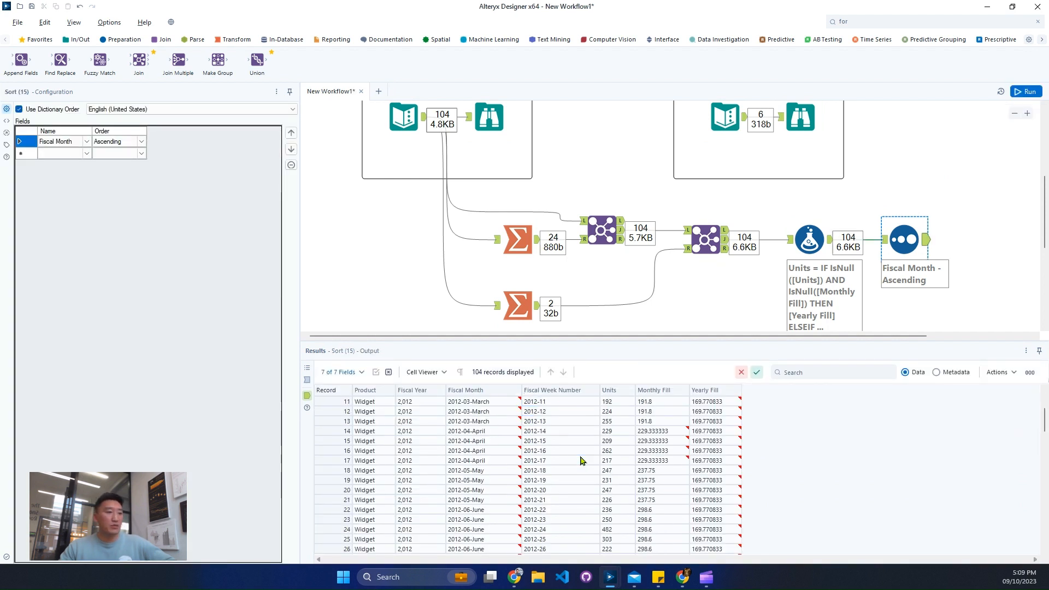
pyautogui.scroll(-1, 583, 461)
pyautogui.scroll(1, 582, 461)
pyautogui.scroll(4, 510, 446)
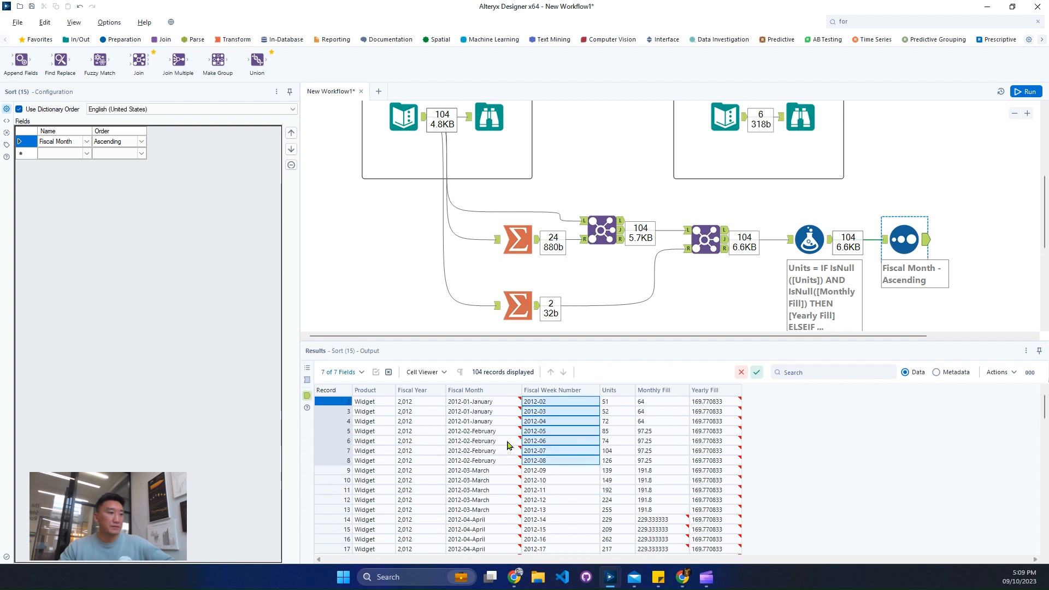
pyautogui.scroll(-4, 509, 445)
pyautogui.scroll(-12, 507, 445)
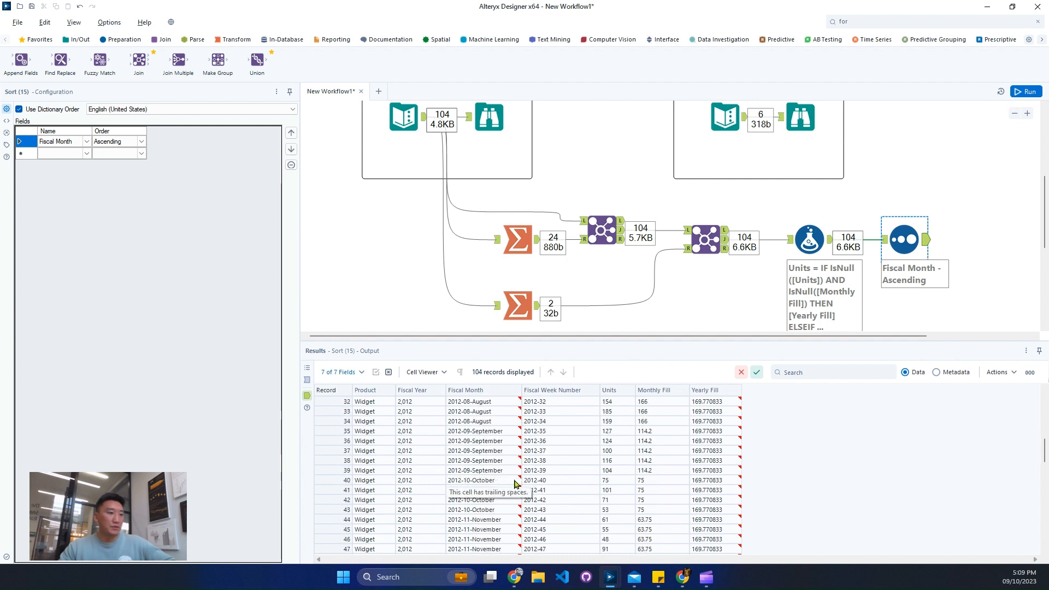
pyautogui.scroll(-1, 516, 484)
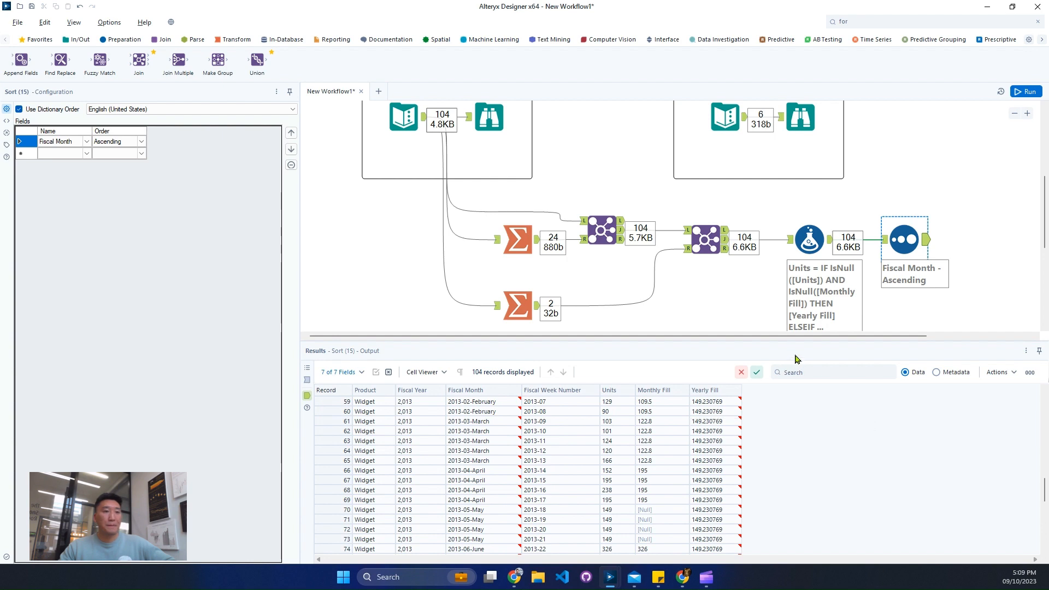
# - Move the Sort tool farther from the Formula tool and reread the challenge's forecasting objective
pyautogui.moveTo(806, 340); pyautogui.dragTo(902, 338)
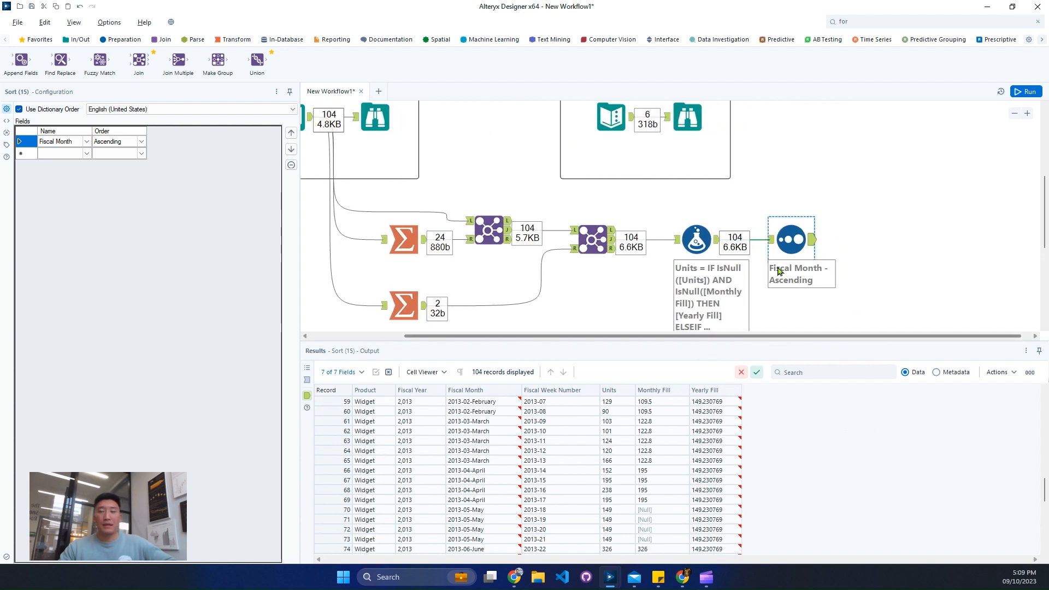
pyautogui.moveTo(796, 238); pyautogui.dragTo(815, 237)
pyautogui.scroll(3, 922, 264)
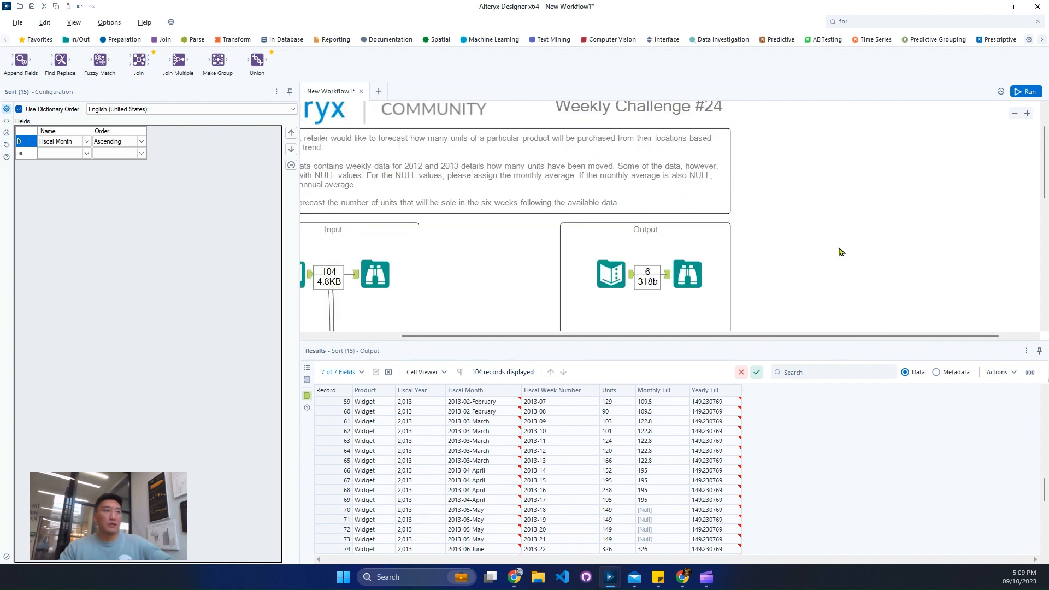
pyautogui.moveTo(564, 339); pyautogui.dragTo(463, 332)
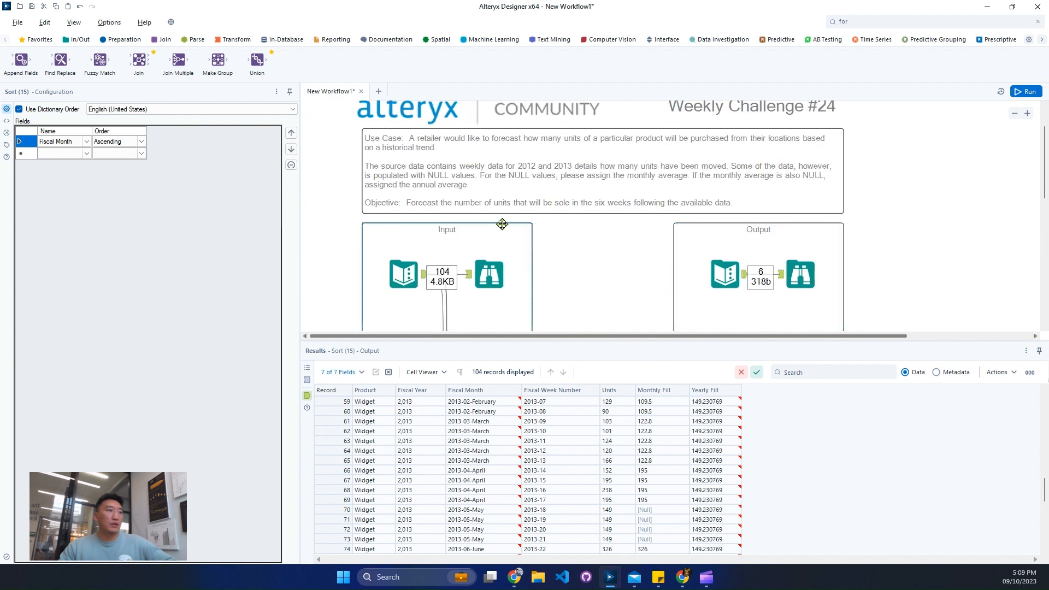
pyautogui.hscroll(4, 605, 338)
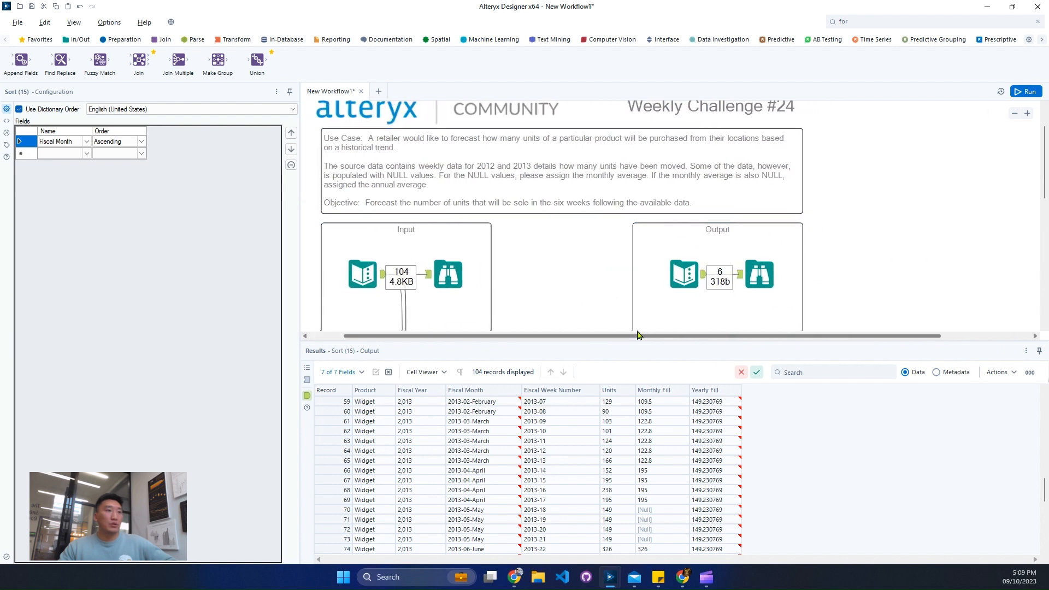
pyautogui.scroll(-2, 933, 290)
pyautogui.scroll(-1, 934, 290)
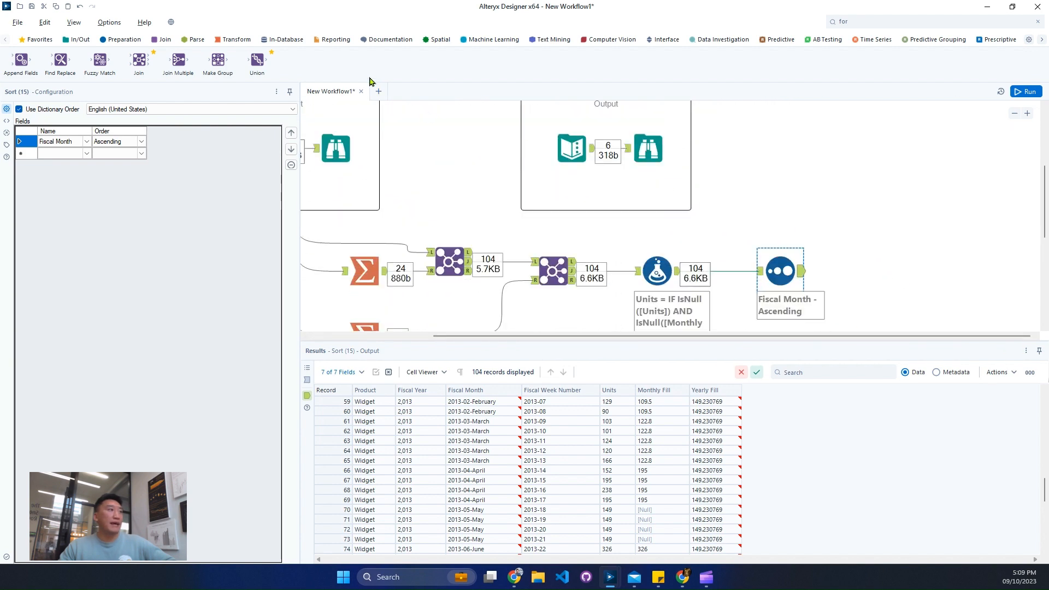
# - Connect a TS Plot tool to the Sort output, place it above the Sort tool, and add Browse tools to both plot outputs
pyautogui.click(857, 41)
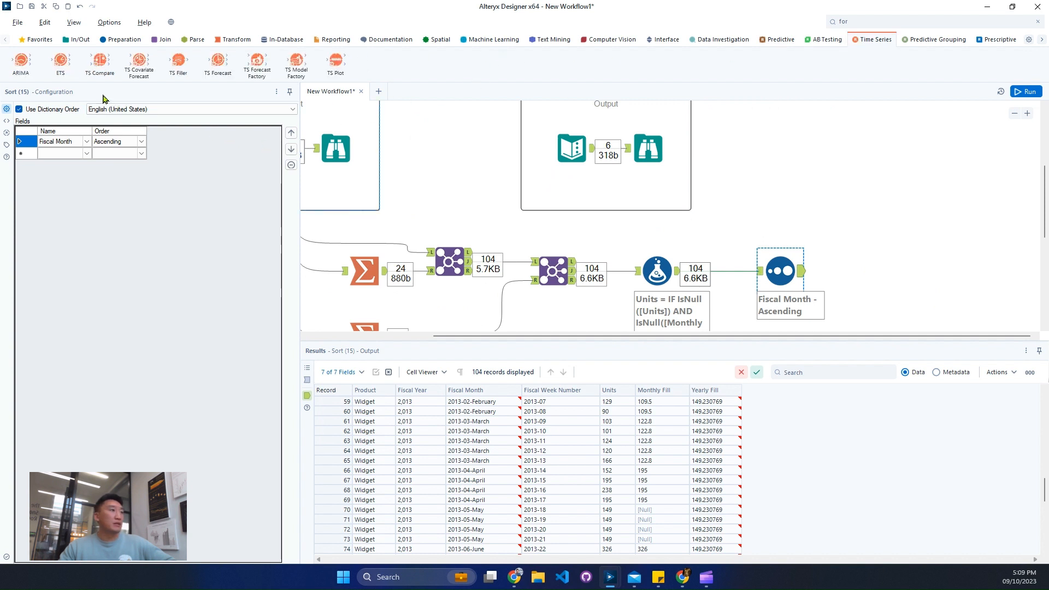
pyautogui.moveTo(336, 60); pyautogui.dragTo(883, 243)
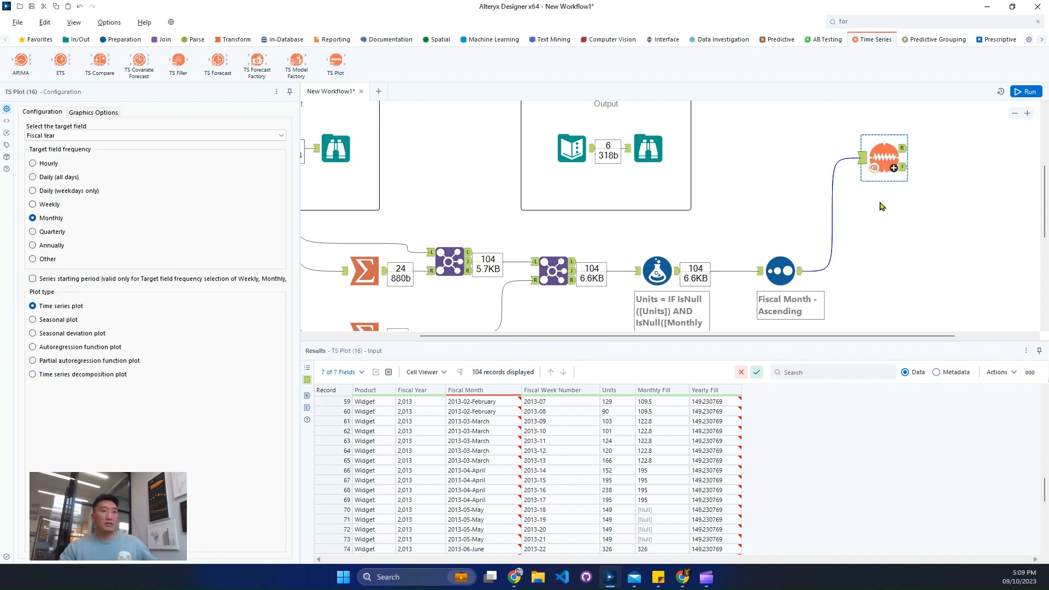
pyautogui.moveTo(881, 170); pyautogui.dragTo(878, 194)
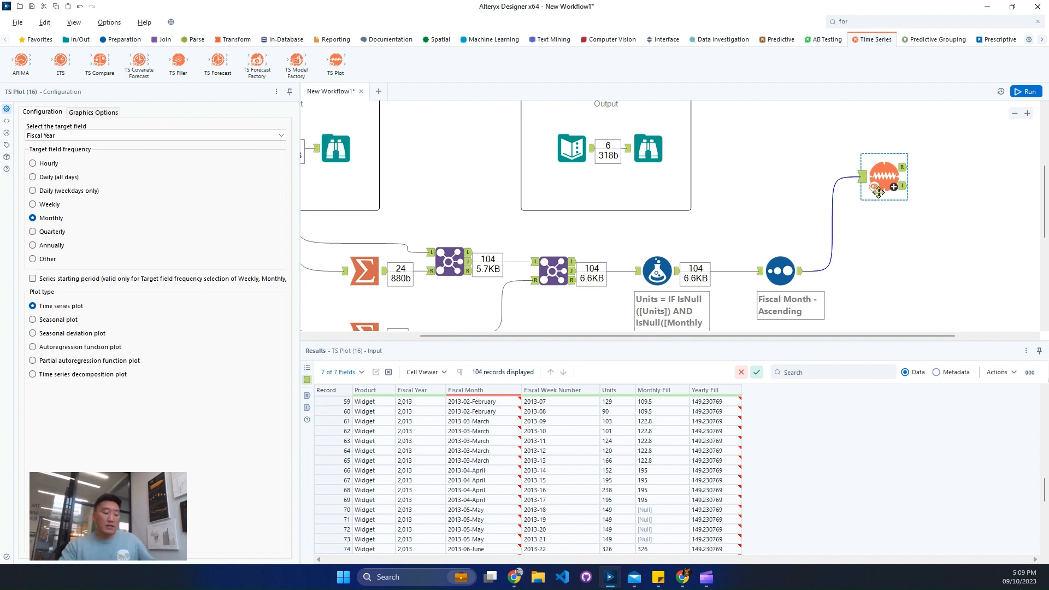
pyautogui.hotkey('ctrl', 'shift', 'b')
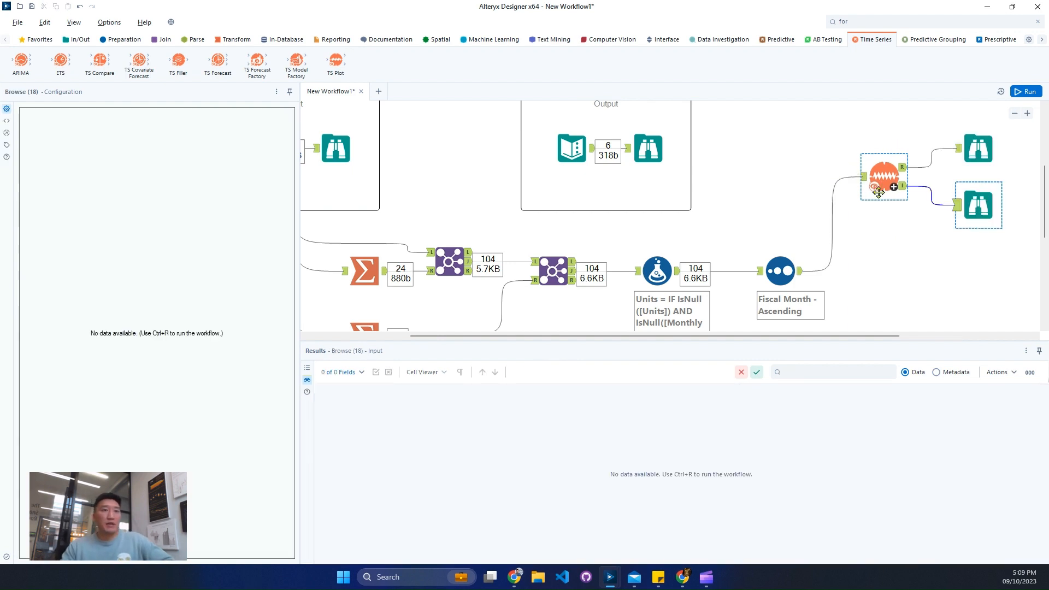
# - Configure the TS Plot for target field Units at Weekly frequency, with the series starting in year 2012, week 1
pyautogui.click(871, 198)
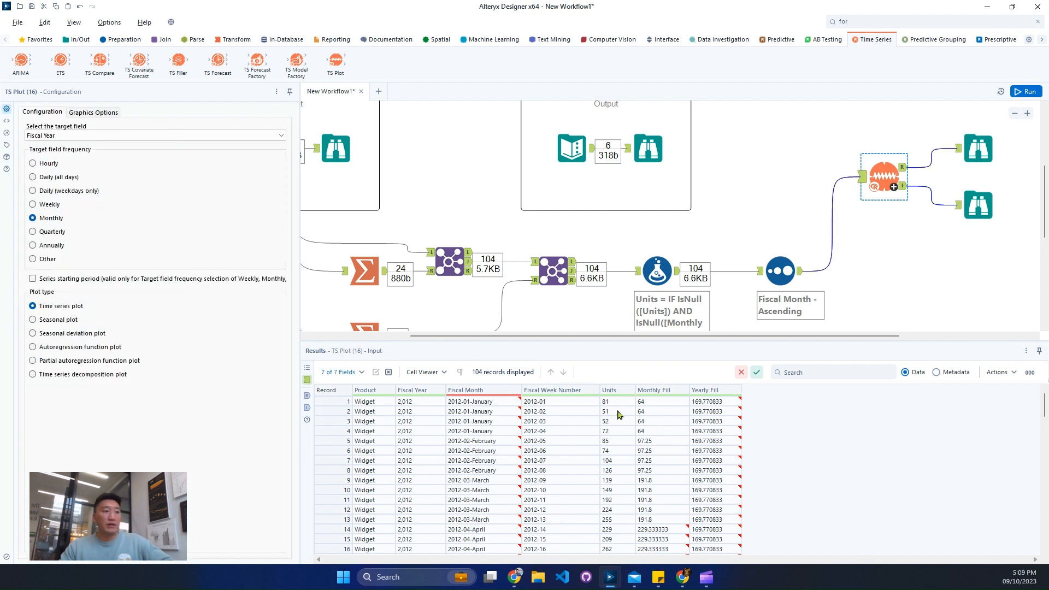
pyautogui.click(129, 136)
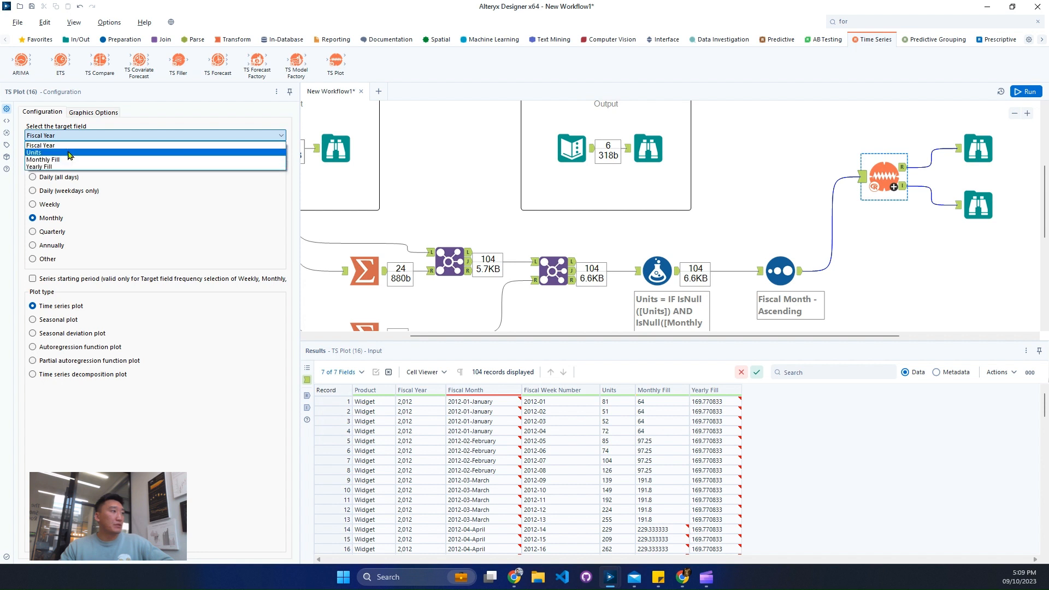
pyautogui.click(70, 153)
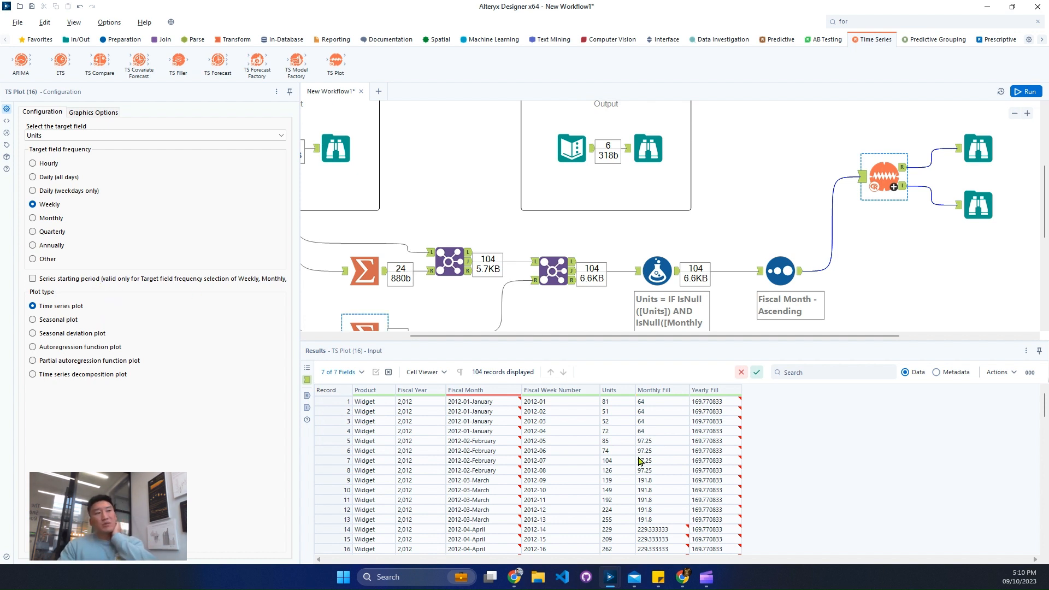
pyautogui.click(568, 403)
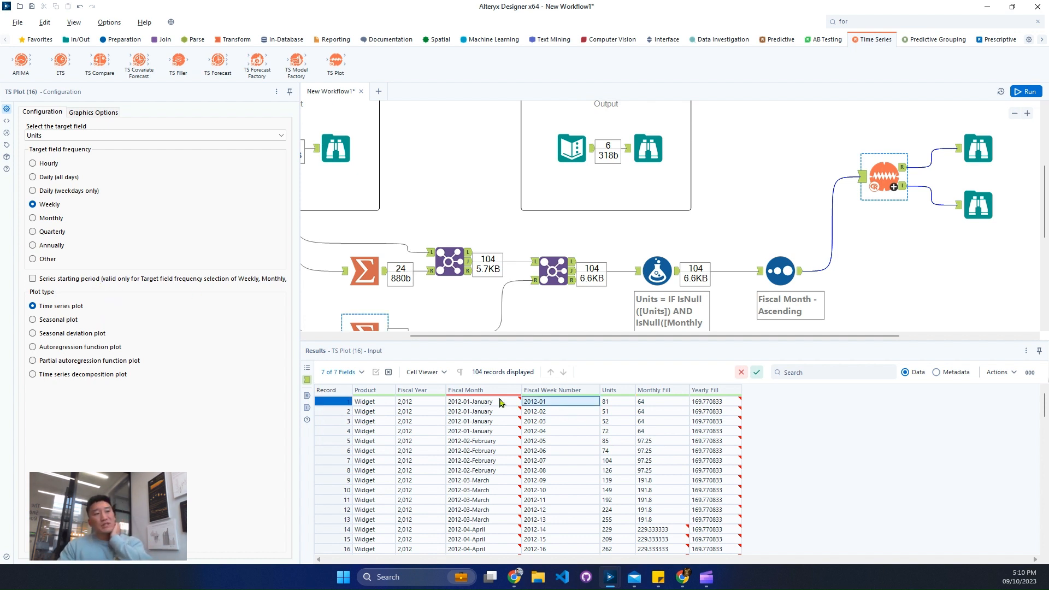
pyautogui.click(88, 280)
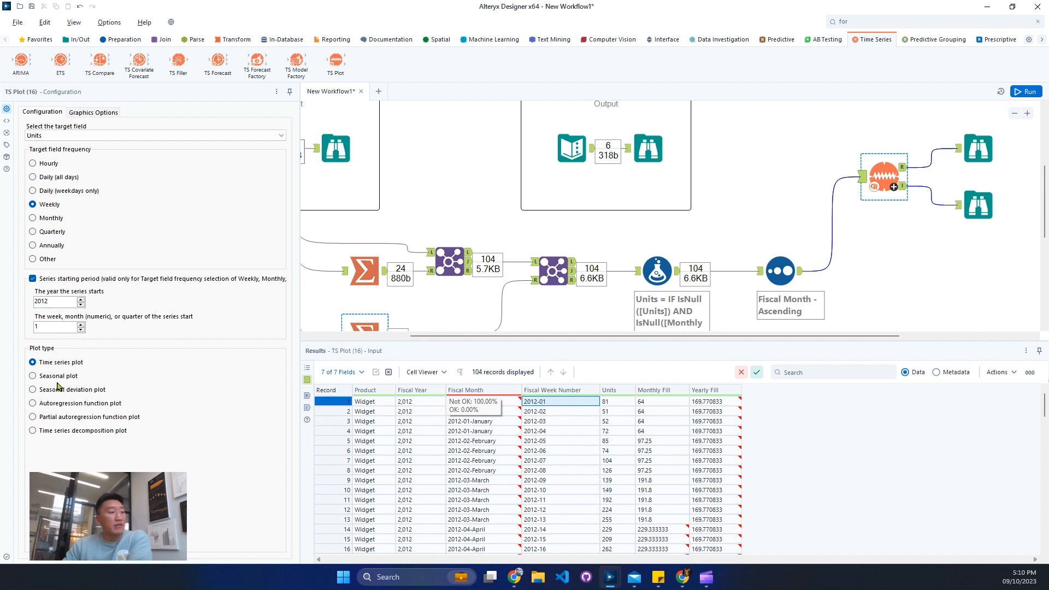
# - Run the workflow and examine the Time Series Plot from the report output in a widened configuration pane
pyautogui.click(1019, 91)
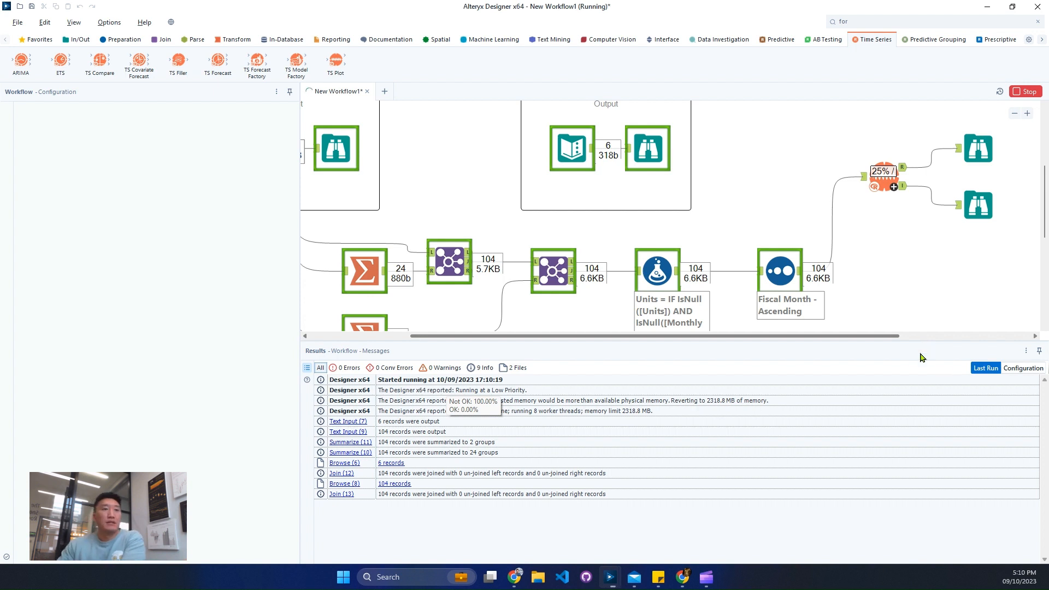
pyautogui.moveTo(871, 336); pyautogui.dragTo(979, 337)
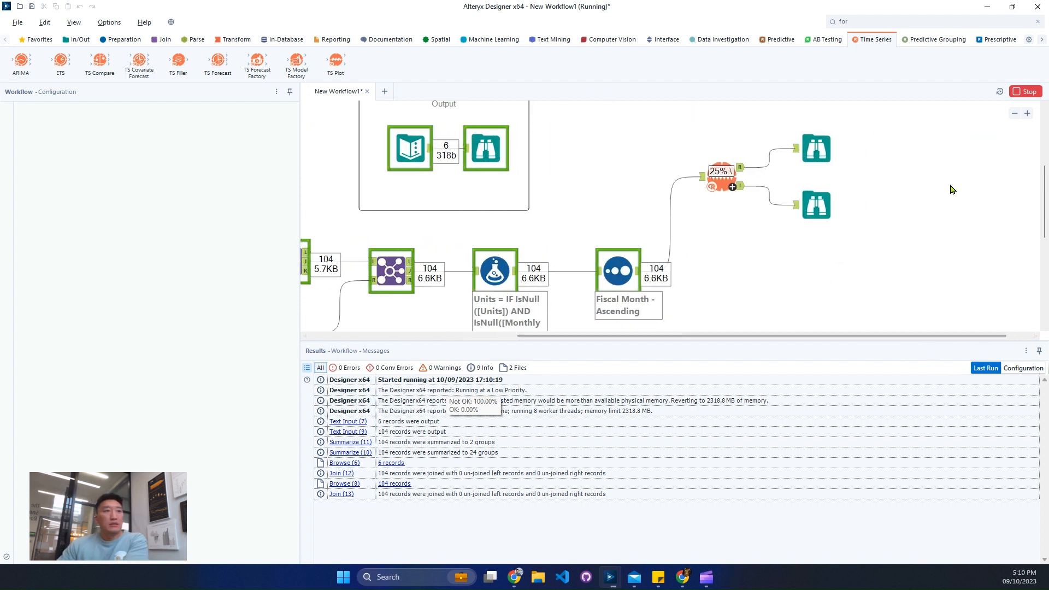
pyautogui.click(1013, 114)
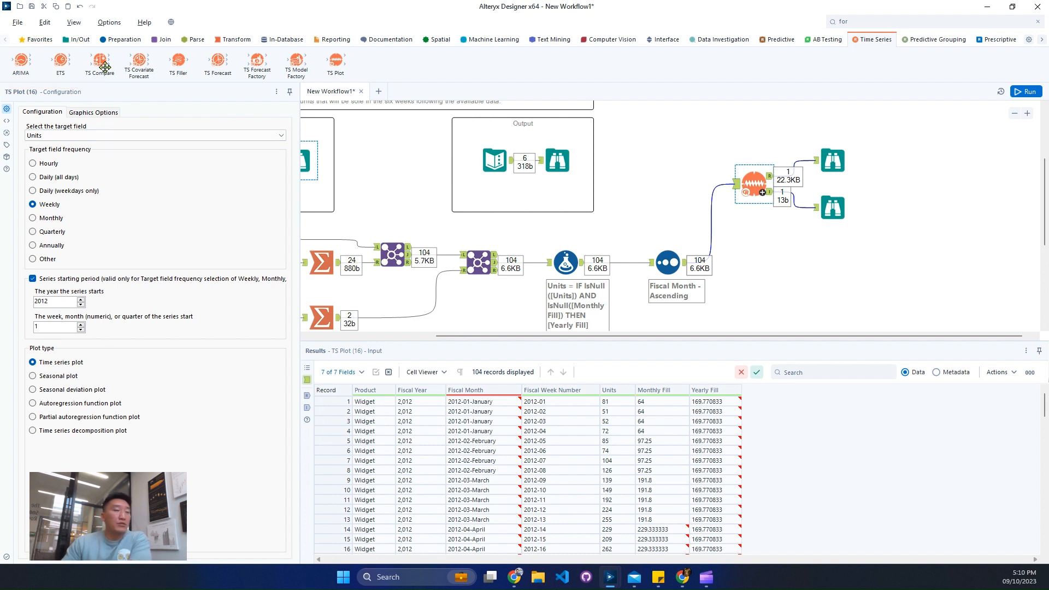
pyautogui.click(829, 165)
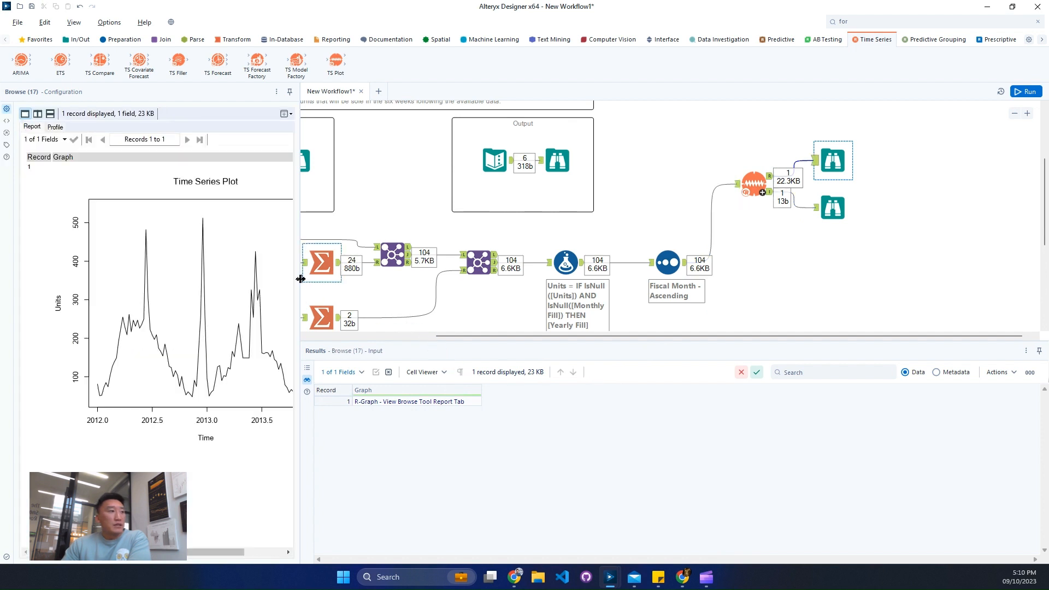
pyautogui.moveTo(301, 279); pyautogui.dragTo(582, 308)
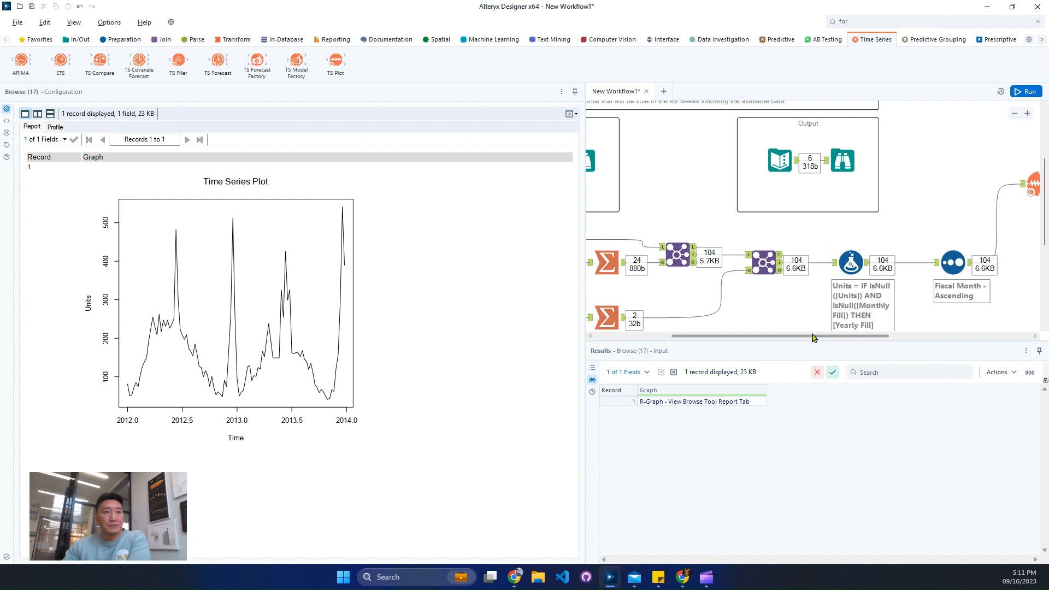
# - Examine the season, autocorrelation and partial autocorrelation plots in the TS Plot's interactive output
pyautogui.moveTo(811, 335); pyautogui.dragTo(879, 339)
pyautogui.click(979, 208)
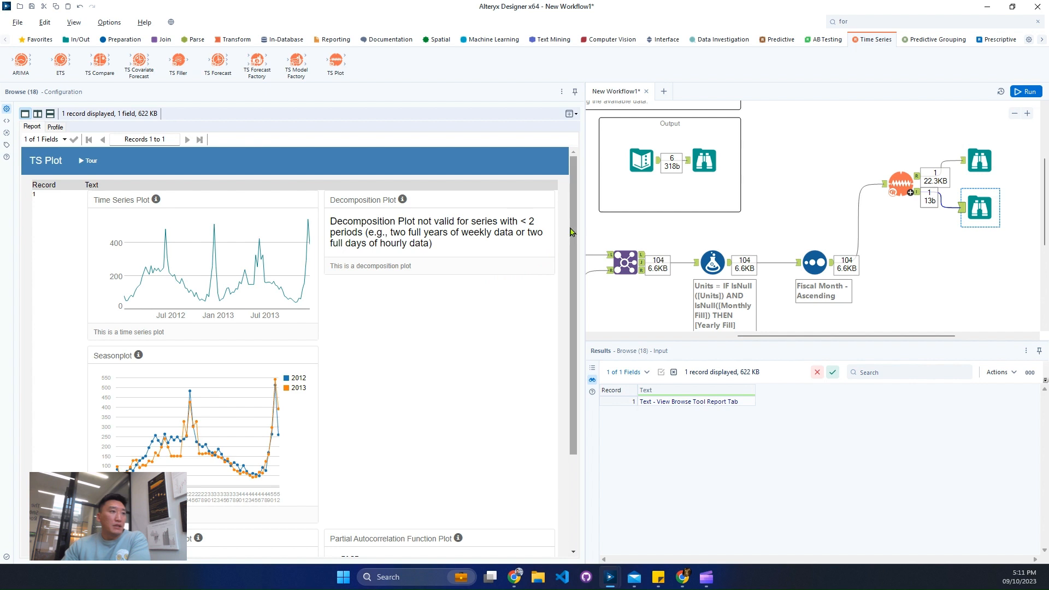
pyautogui.moveTo(572, 234); pyautogui.dragTo(542, 249)
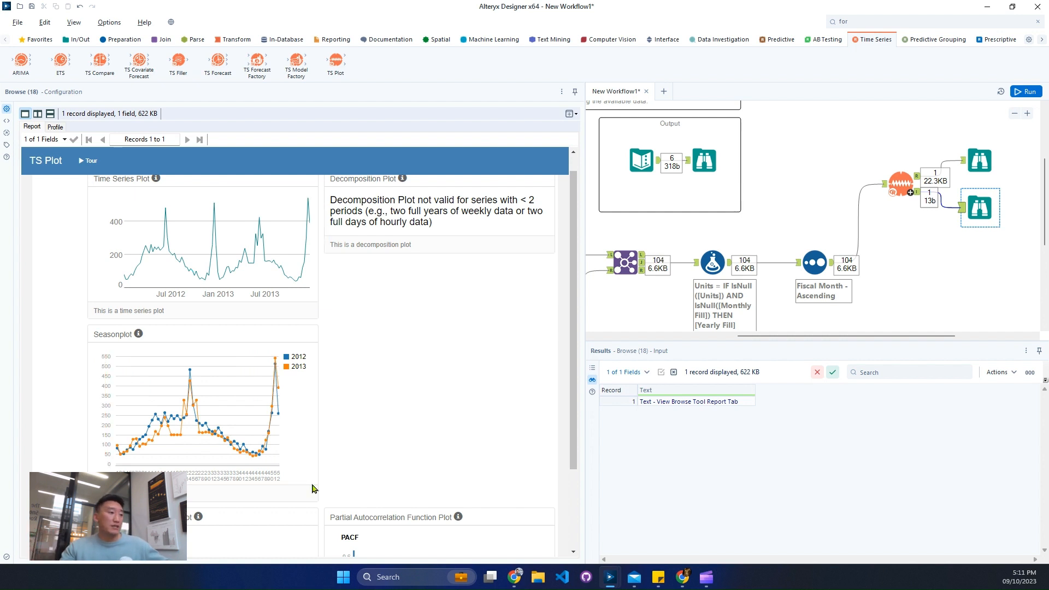
pyautogui.scroll(-3, 364, 436)
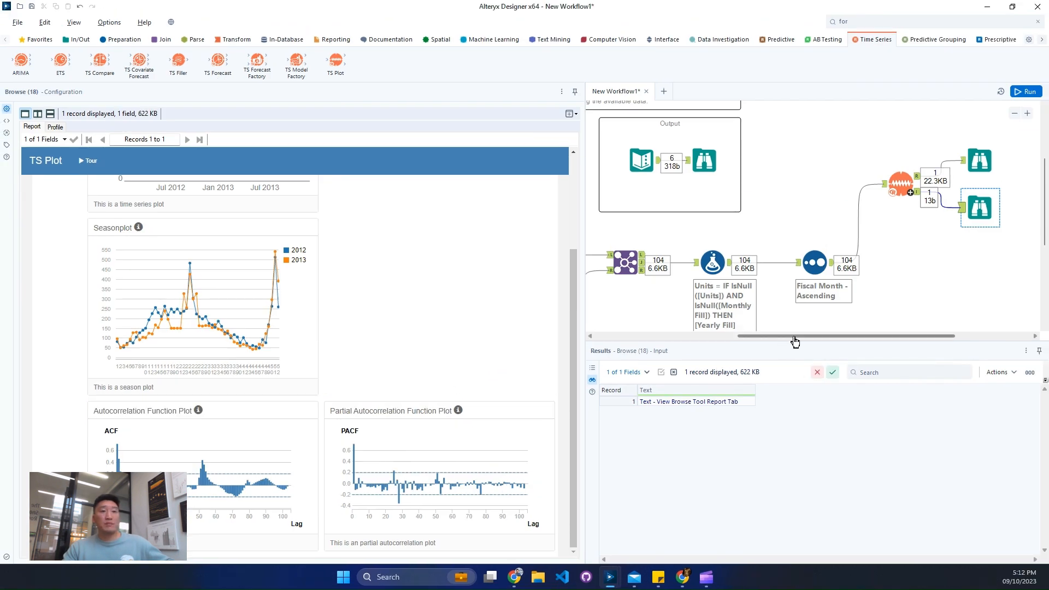
# - Group the TS Plot and its two Browse tools in a new tool container and disable the container
pyautogui.moveTo(792, 336); pyautogui.dragTo(848, 336)
pyautogui.moveTo(778, 120); pyautogui.dragTo(885, 227)
pyautogui.click(902, 292)
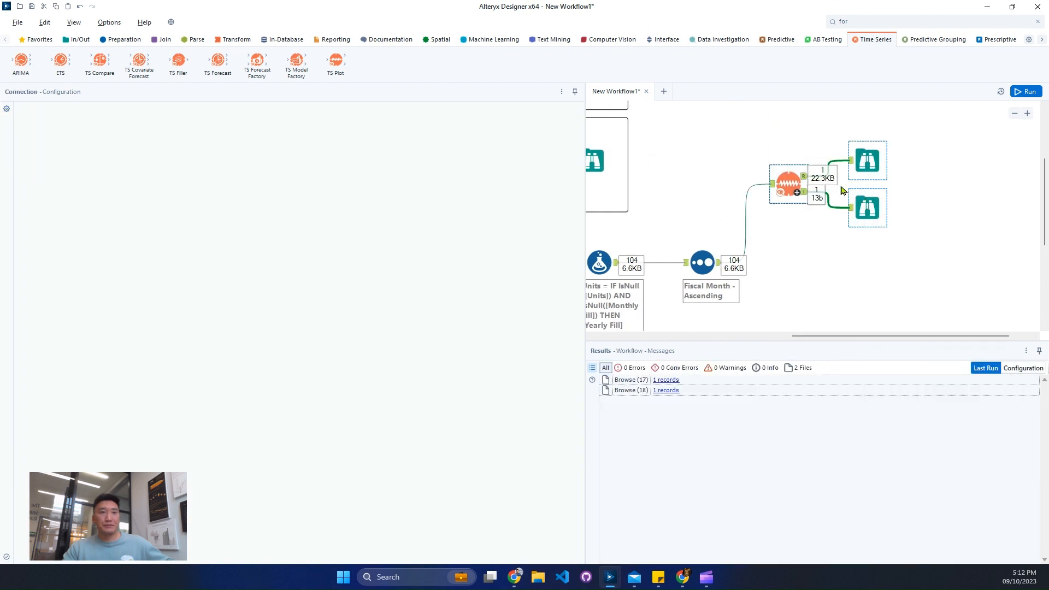
pyautogui.click(763, 117)
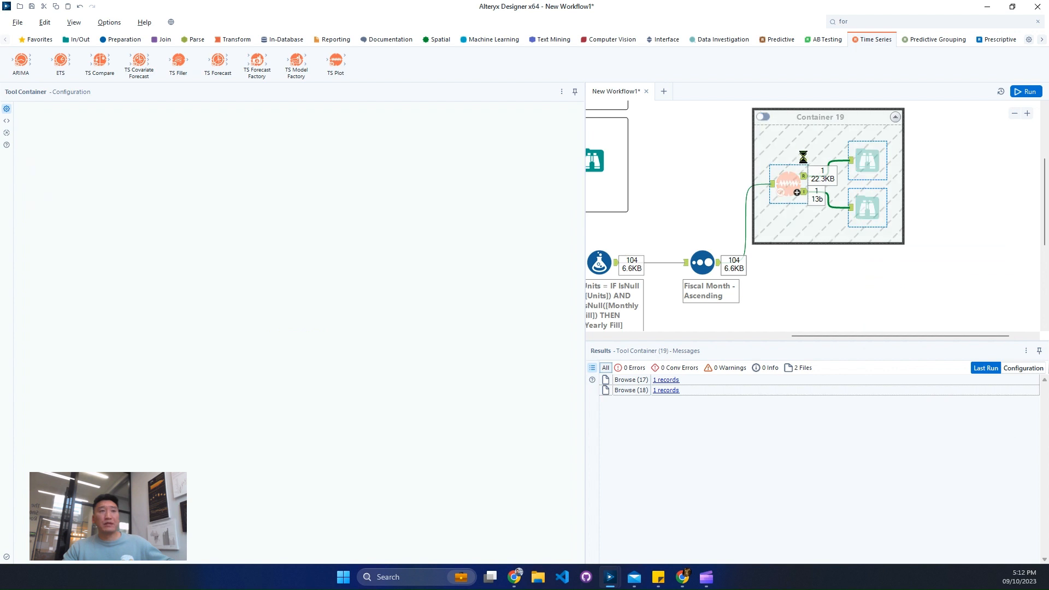
# - Connect an ARIMA tool to the Sort output, with model name arima, target field Units and Weekly frequency
pyautogui.moveTo(830, 337); pyautogui.dragTo(880, 339)
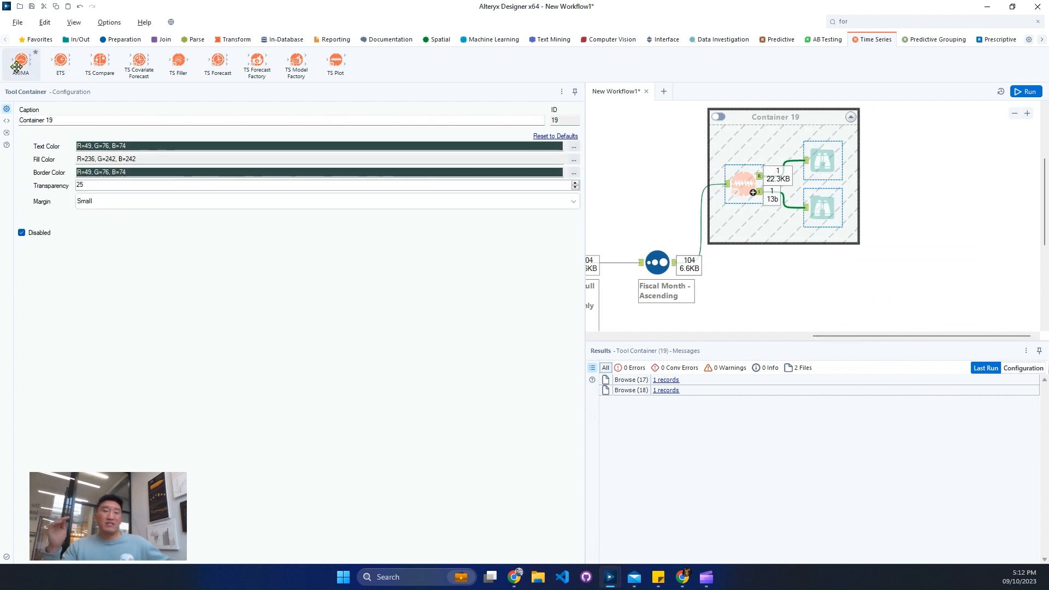
pyautogui.moveTo(16, 66); pyautogui.dragTo(762, 283)
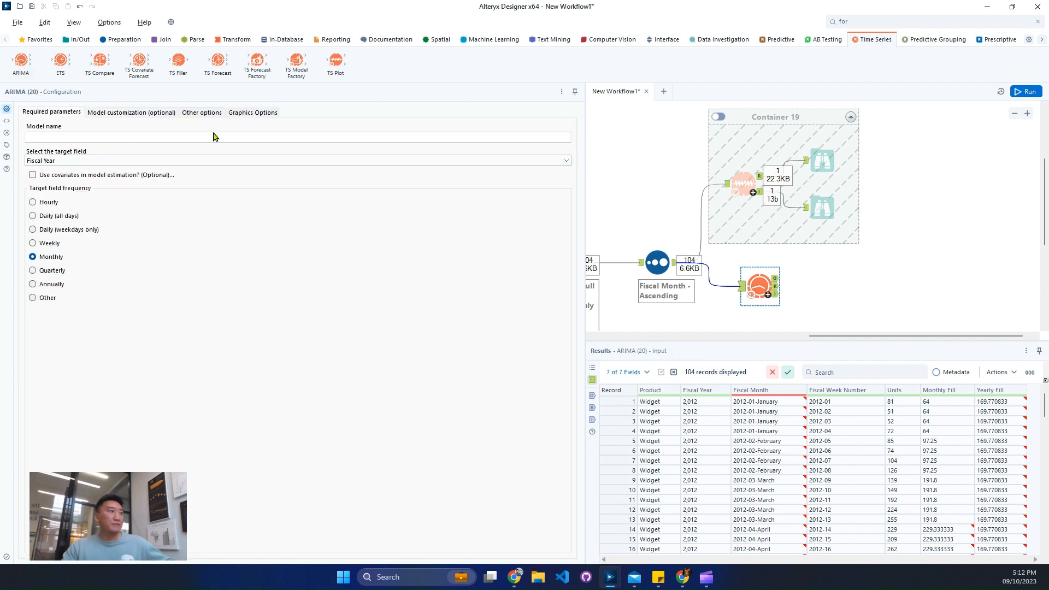
pyautogui.write('arima')
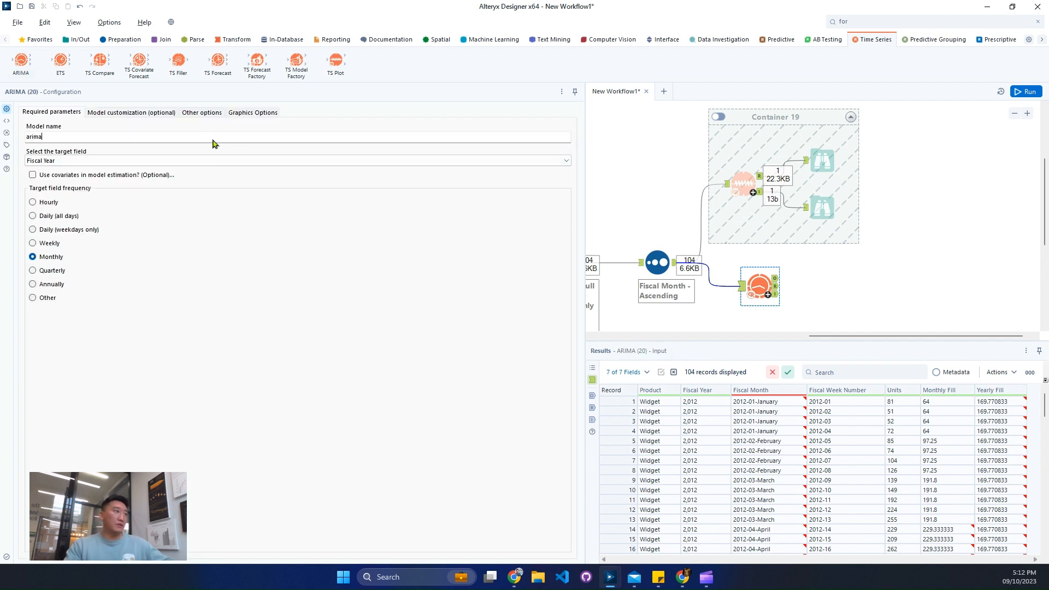
pyautogui.click(159, 163)
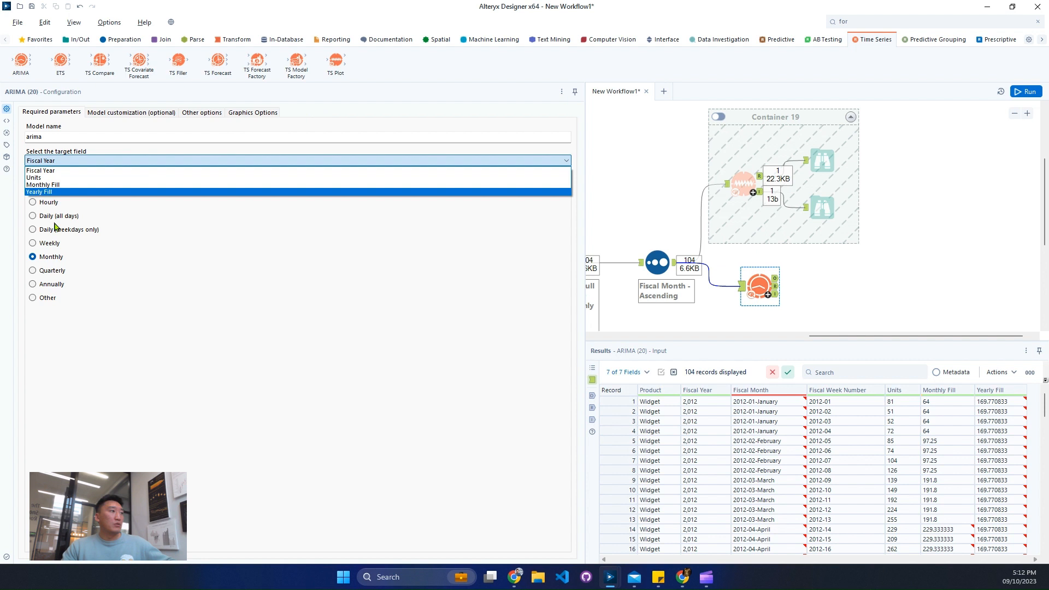
pyautogui.click(72, 187)
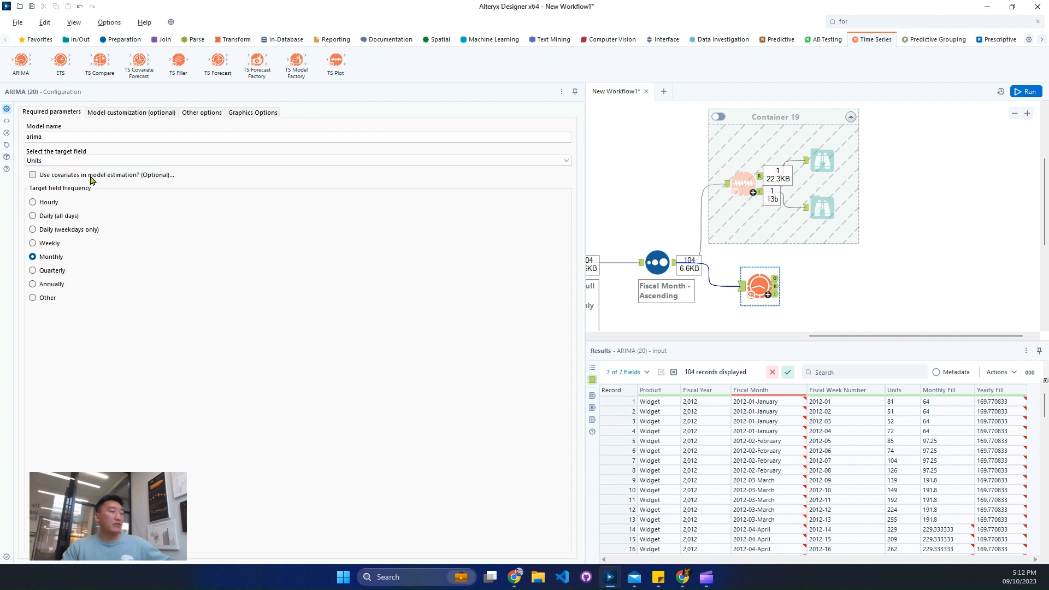
pyautogui.click(53, 245)
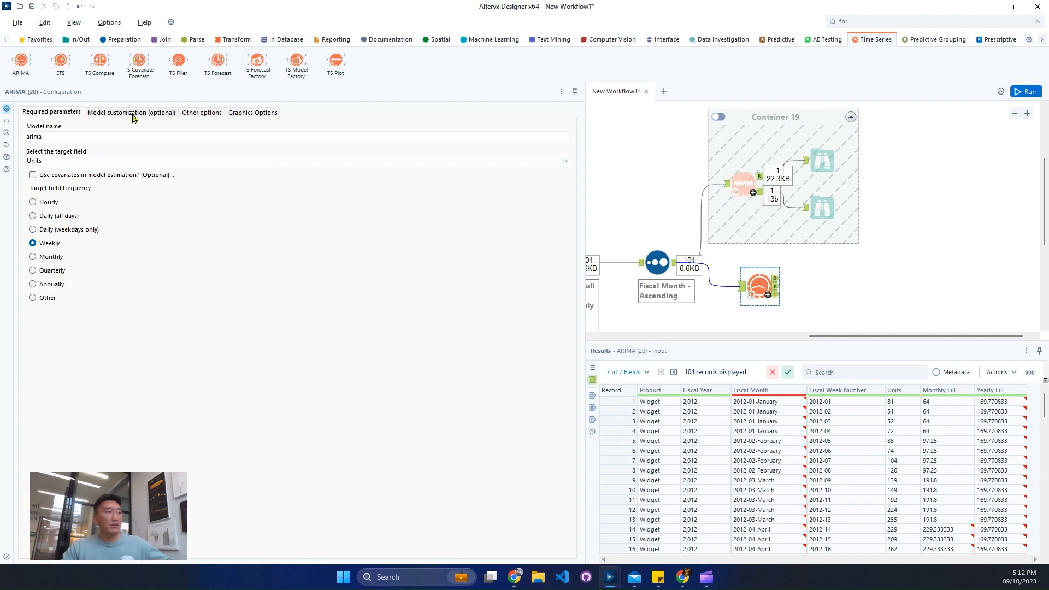
# - Review the ARIMA tool's automatic model customization parameters and its other options, keeping model customization switched off
pyautogui.click(133, 113)
pyautogui.click(104, 128)
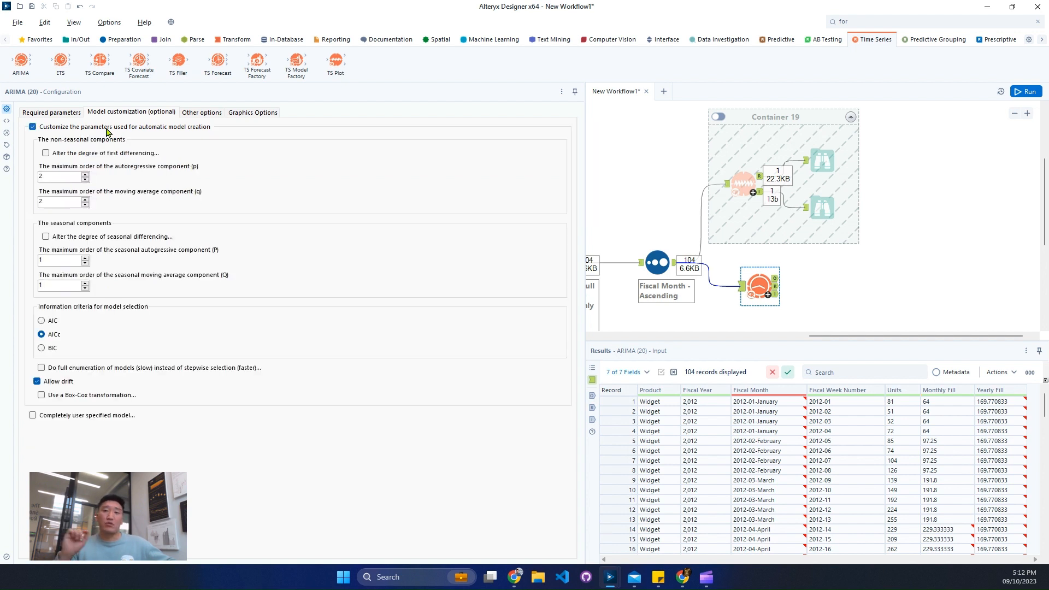
pyautogui.click(121, 126)
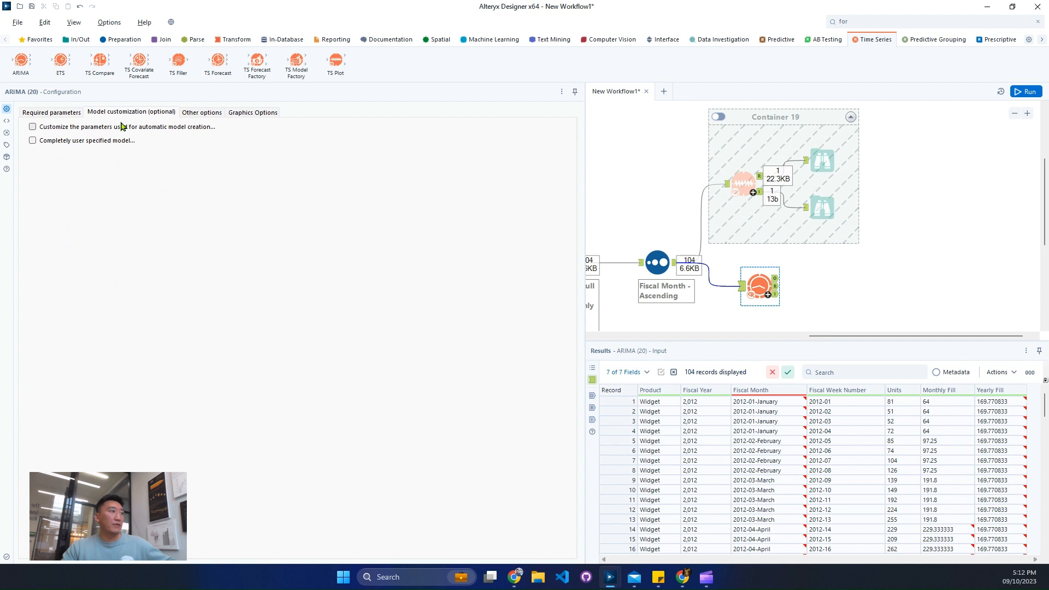
pyautogui.click(200, 113)
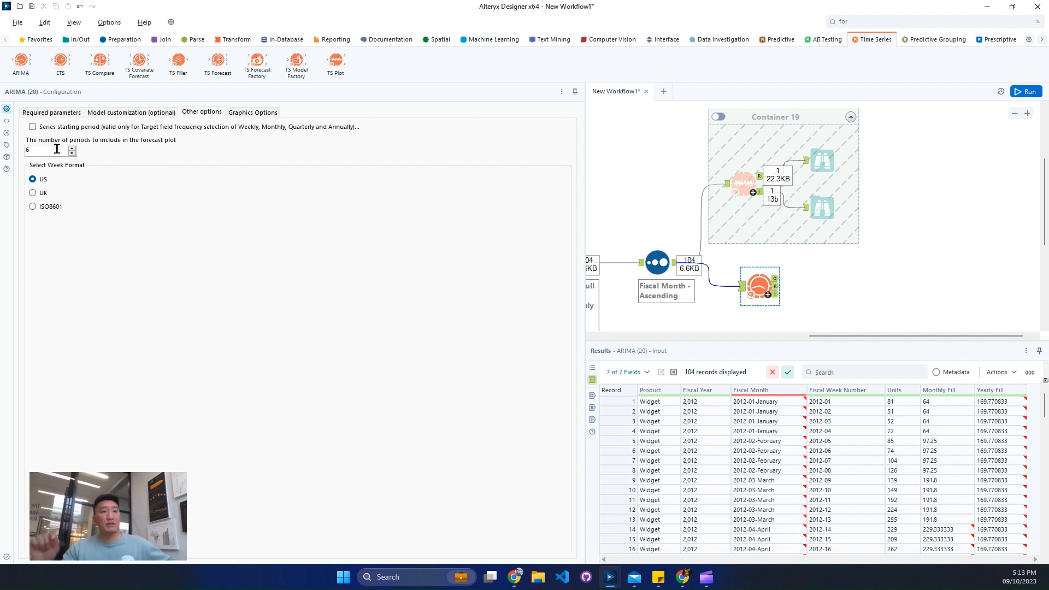
pyautogui.click(63, 112)
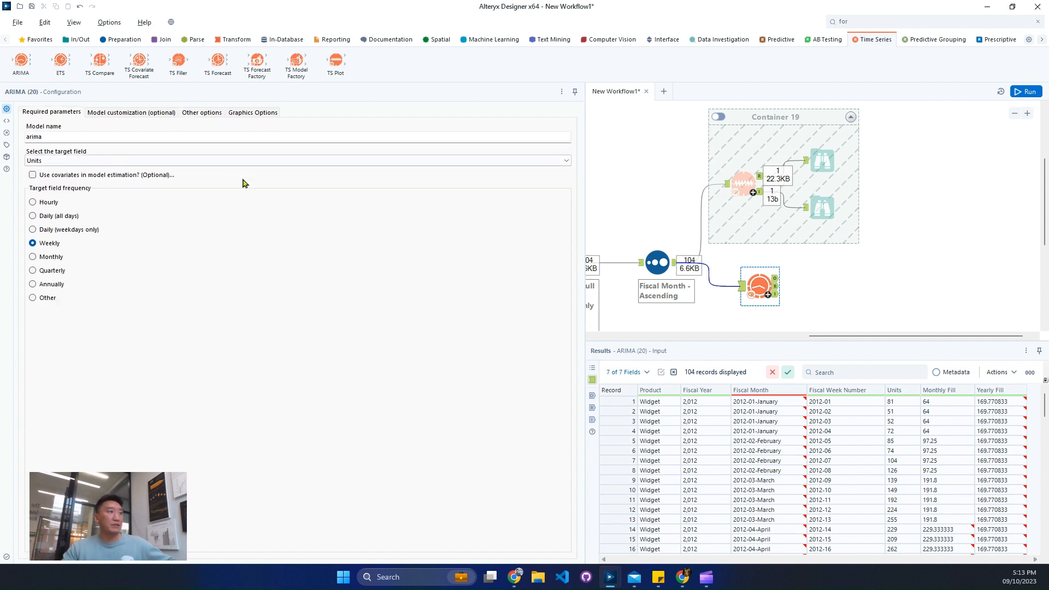
# - Attach Browse tools to all three ARIMA outputs, arranged below the container, and run the workflow
pyautogui.click(759, 282)
pyautogui.hotkey('ctrl', 'shift', 'b')
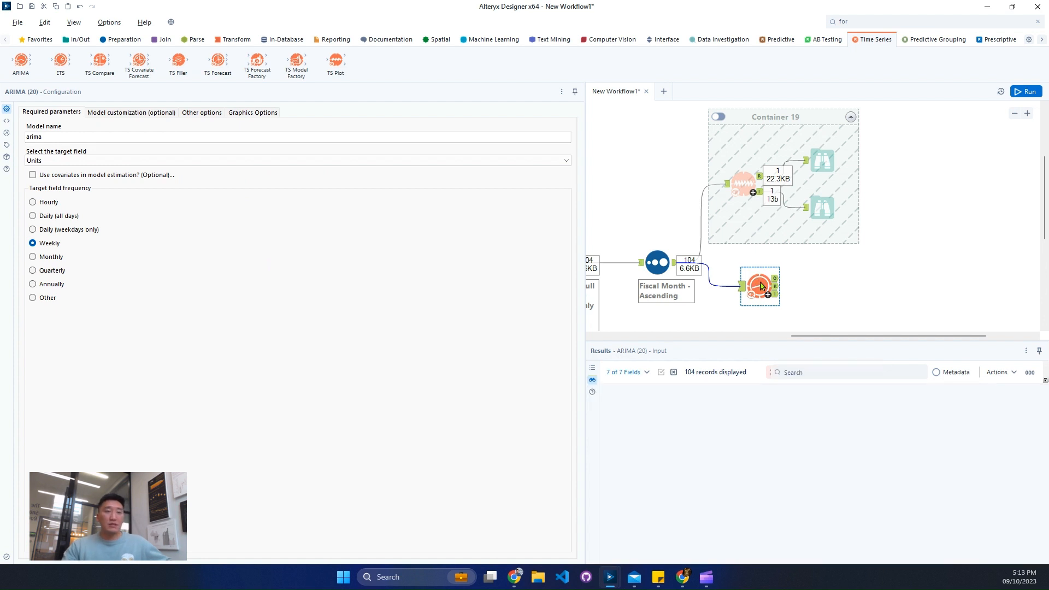
pyautogui.scroll(-4, 933, 220)
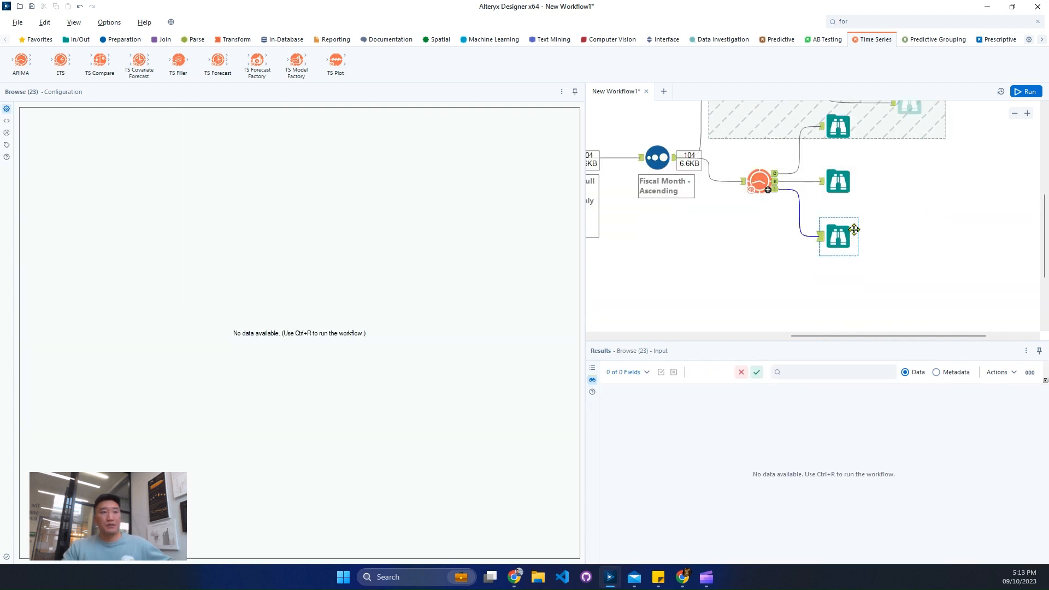
pyautogui.moveTo(893, 270); pyautogui.dragTo(747, 228)
pyautogui.click(1027, 92)
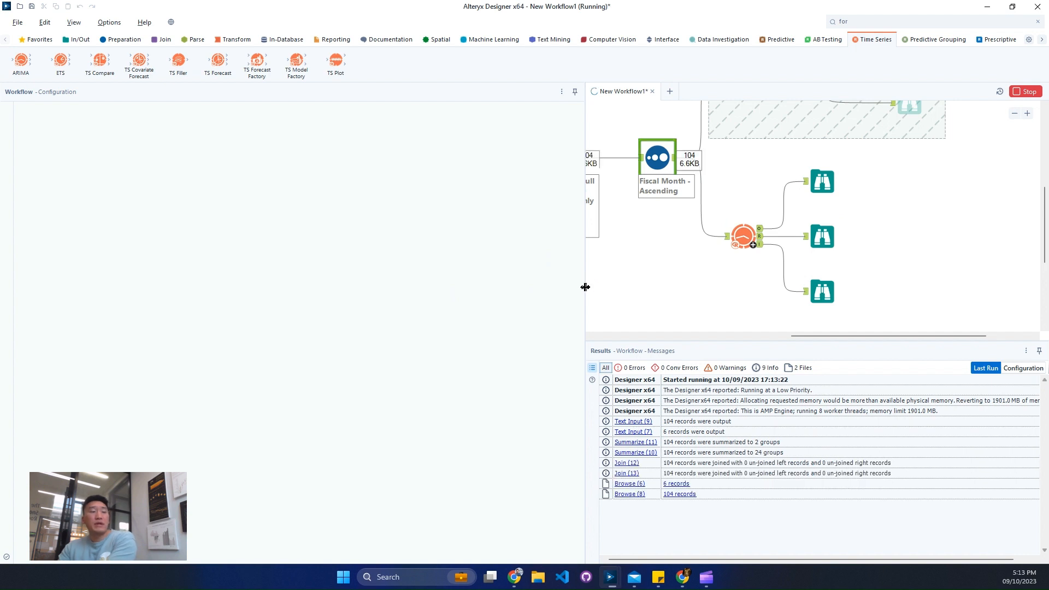
pyautogui.moveTo(583, 285); pyautogui.dragTo(346, 302)
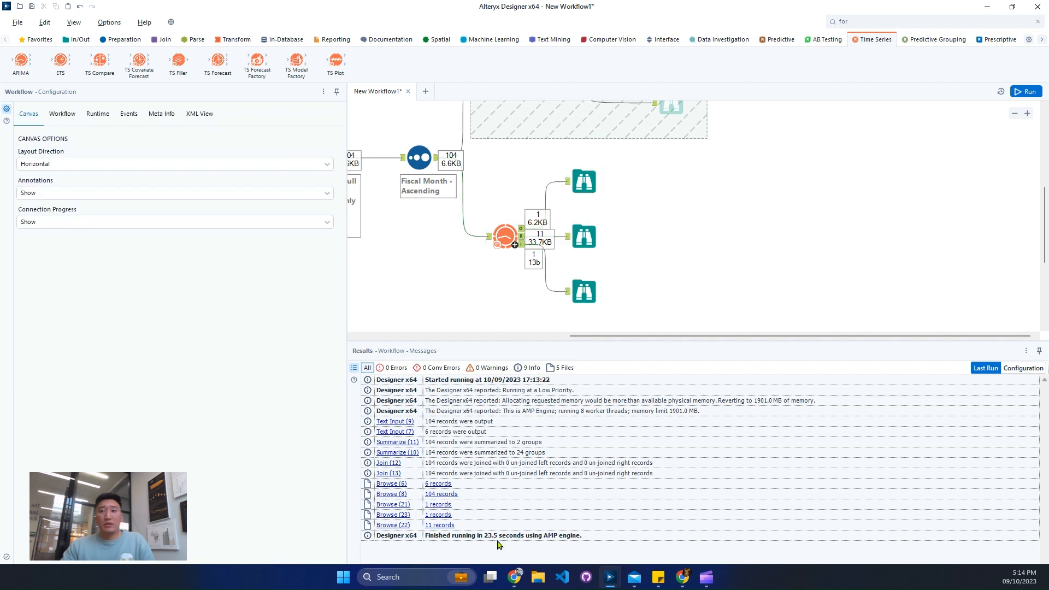
# - Examine the ARIMA model object output and the information criteria, in-sample error measures and autocorrelation plots in its report
pyautogui.click(595, 197)
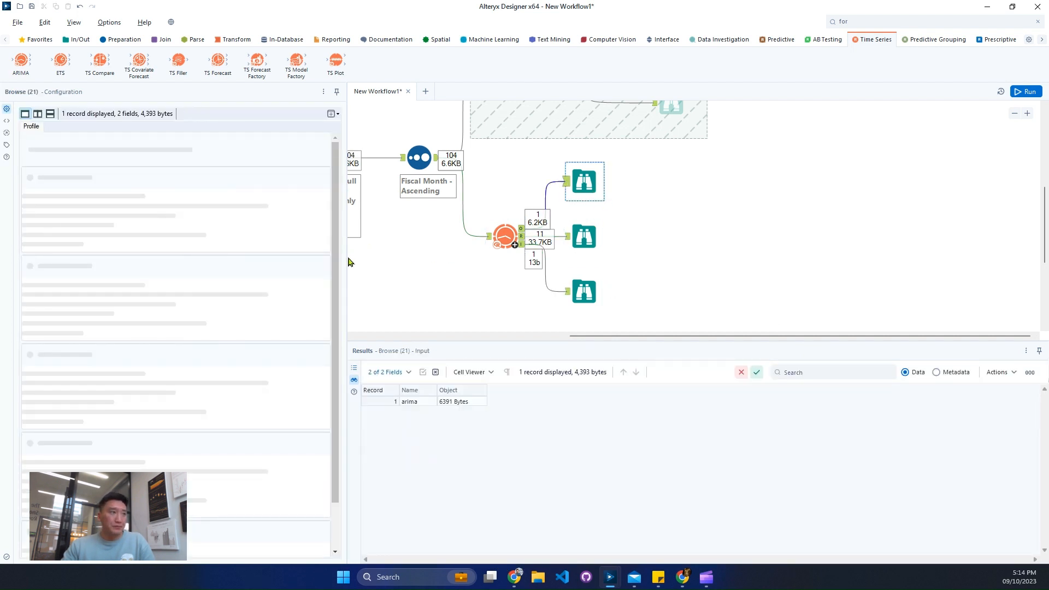
pyautogui.moveTo(348, 257); pyautogui.dragTo(483, 265)
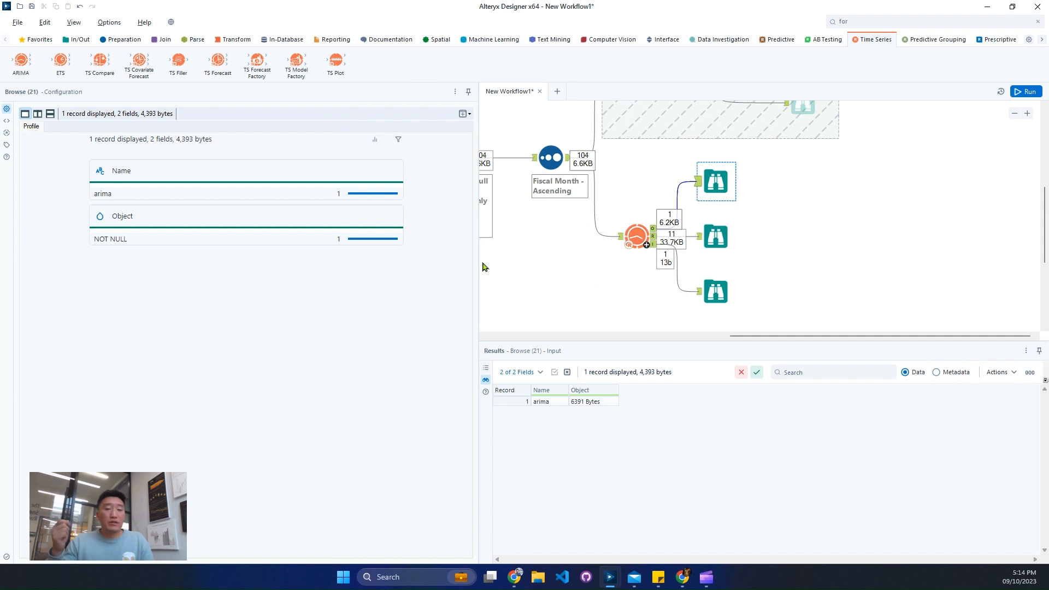
pyautogui.click(714, 236)
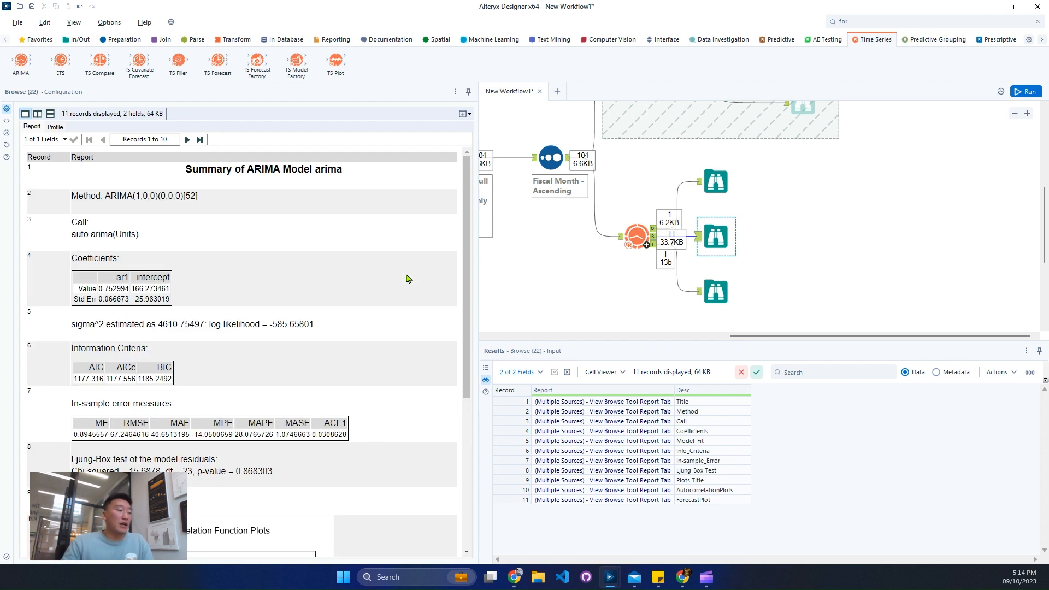
pyautogui.moveTo(471, 222); pyautogui.dragTo(459, 389)
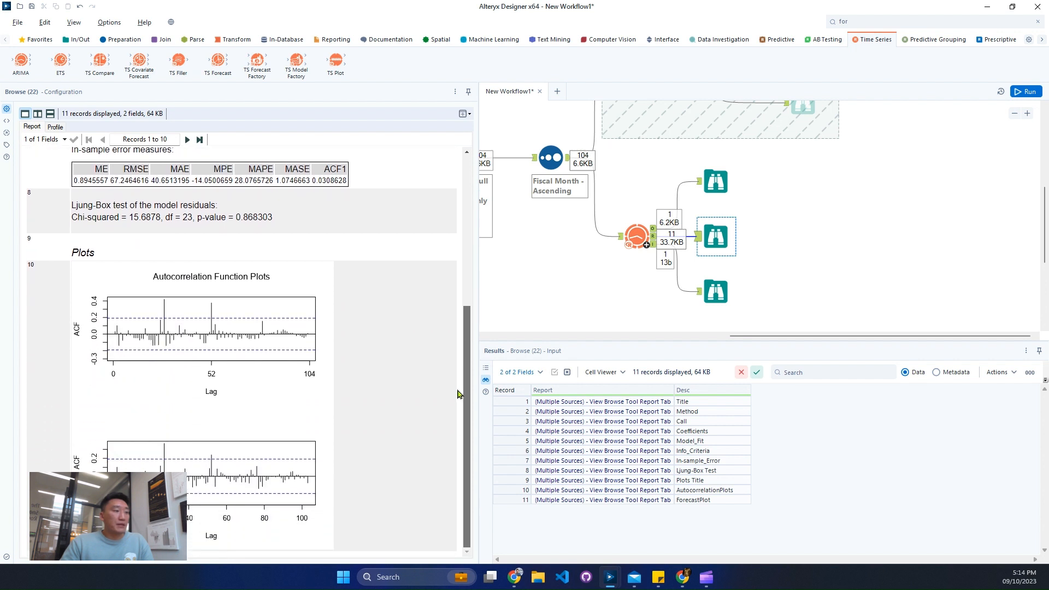
pyautogui.scroll(3, 459, 389)
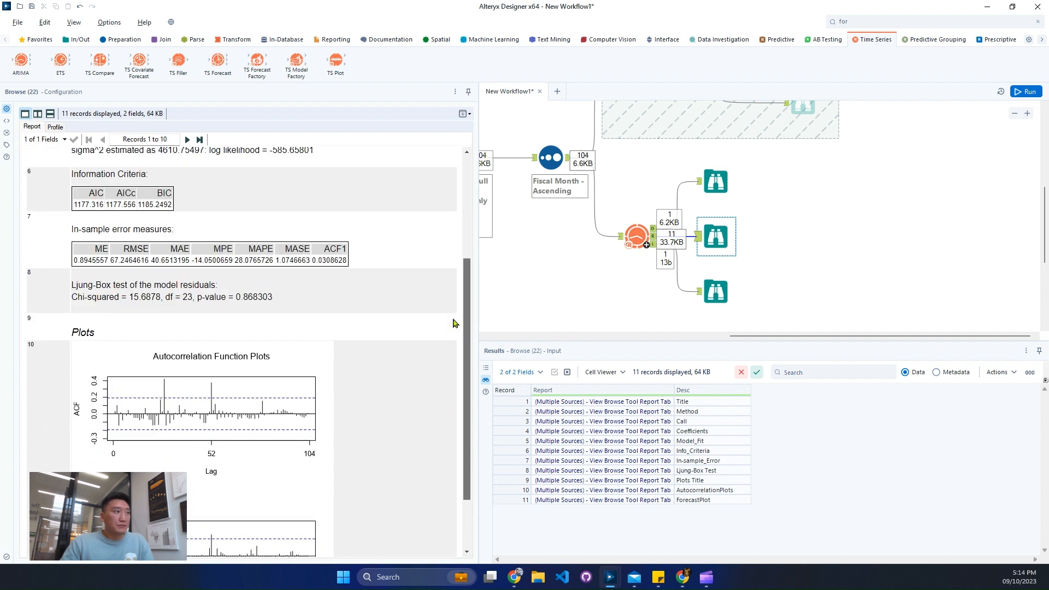
pyautogui.moveTo(88, 195); pyautogui.dragTo(161, 198)
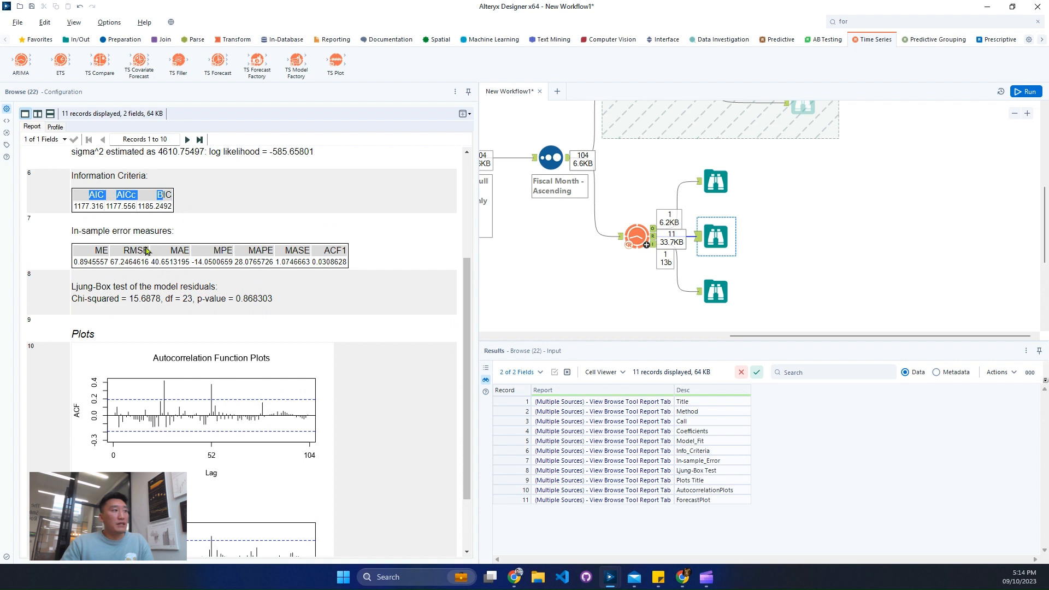
pyautogui.moveTo(93, 255); pyautogui.dragTo(306, 260)
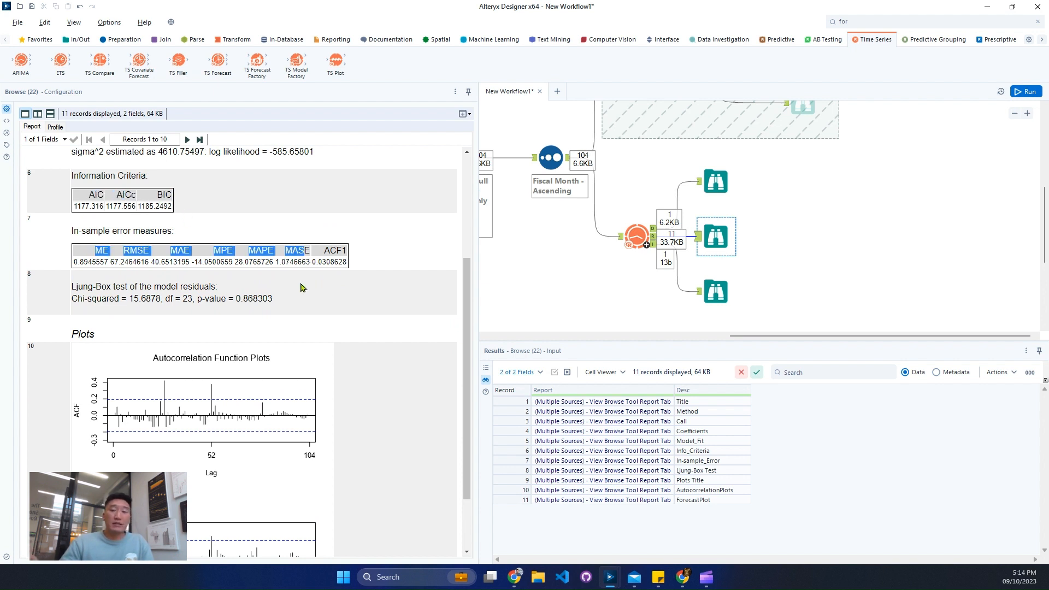
pyautogui.scroll(5, 390, 259)
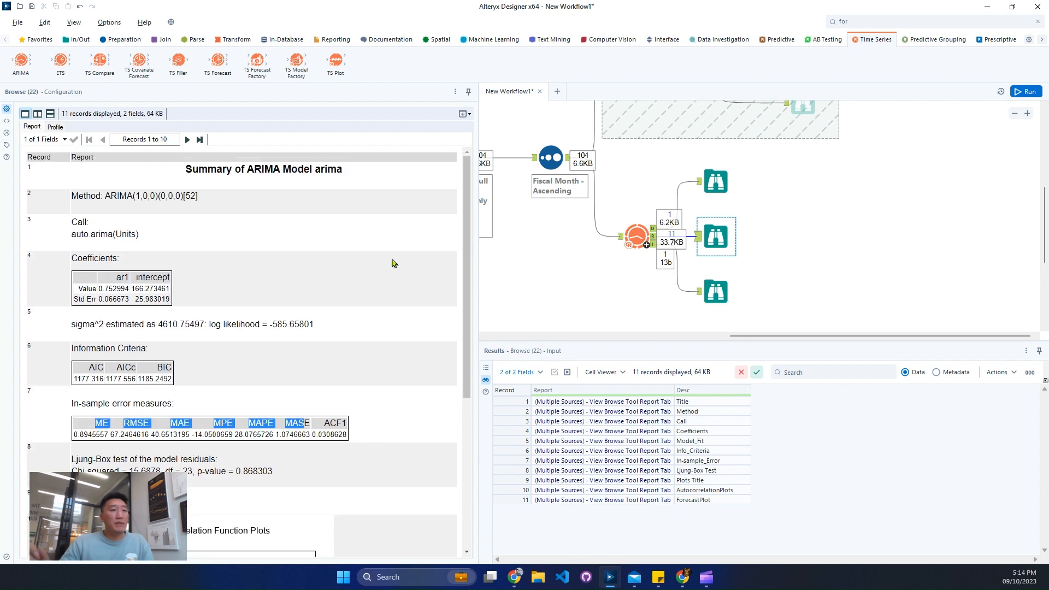
# - Examine the forecast, autocorrelation and partial autocorrelation plots in the ARIMA tool's interactive output
pyautogui.click(716, 293)
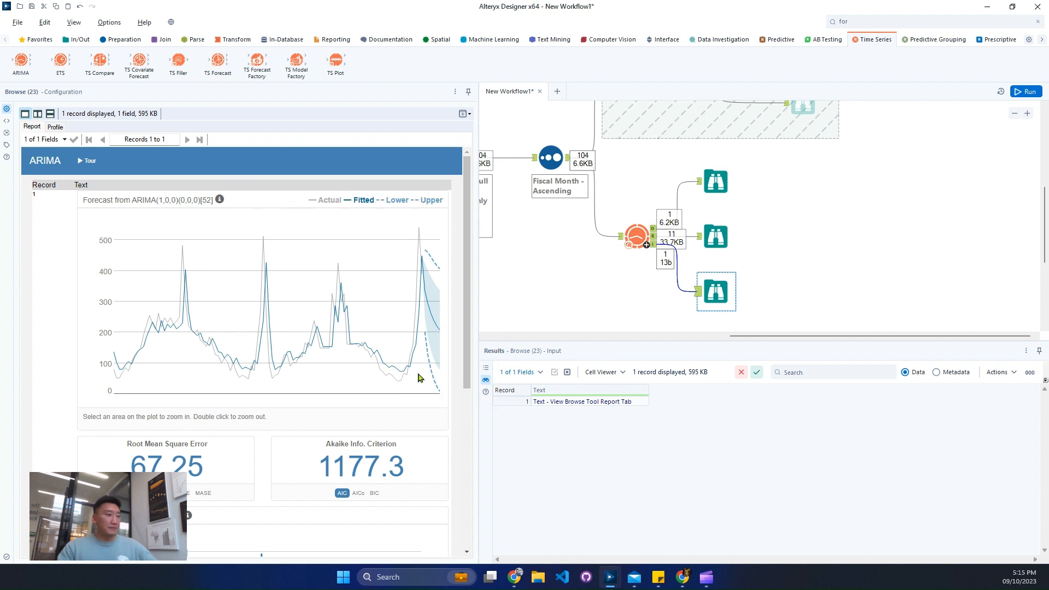
pyautogui.scroll(-5, 407, 356)
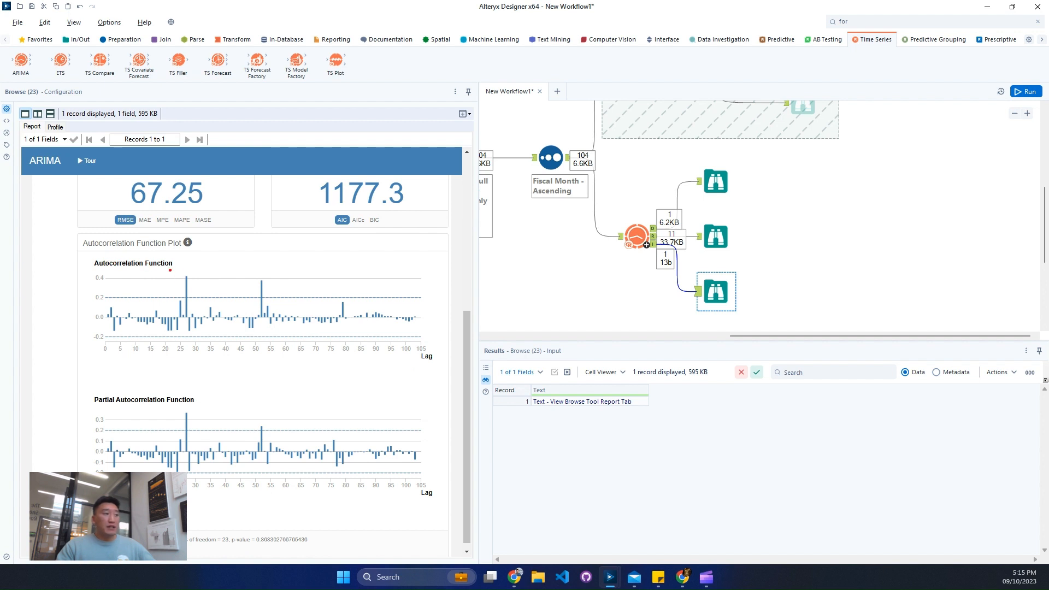
pyautogui.moveTo(170, 270); pyautogui.dragTo(290, 303)
pyautogui.moveTo(173, 405)
pyautogui.mouseDown()
pyautogui.moveTo(225, 433)
pyautogui.moveTo(273, 437)
pyautogui.mouseUp()
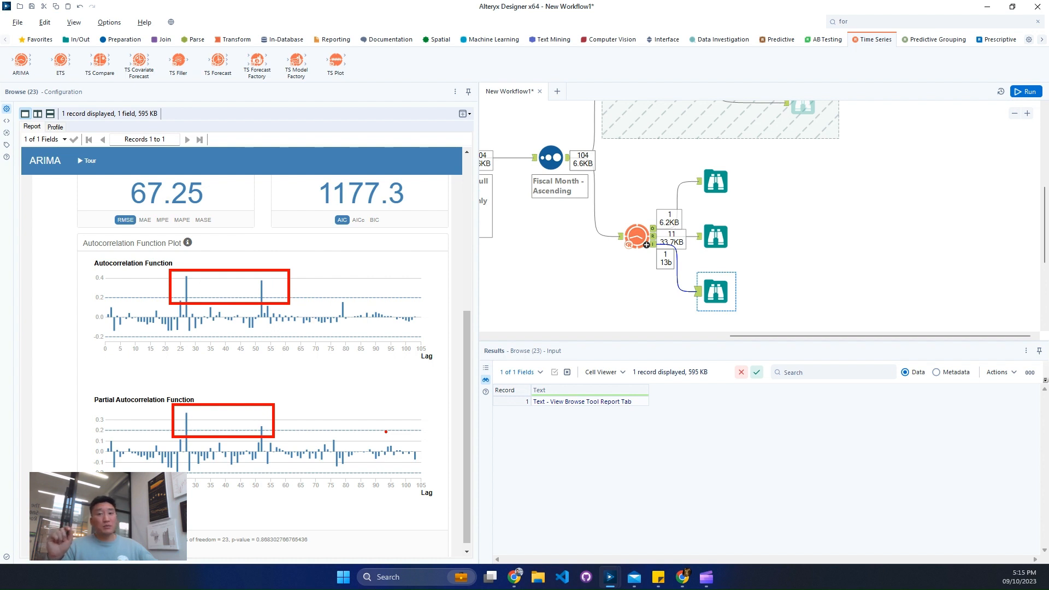
pyautogui.press('Escape')
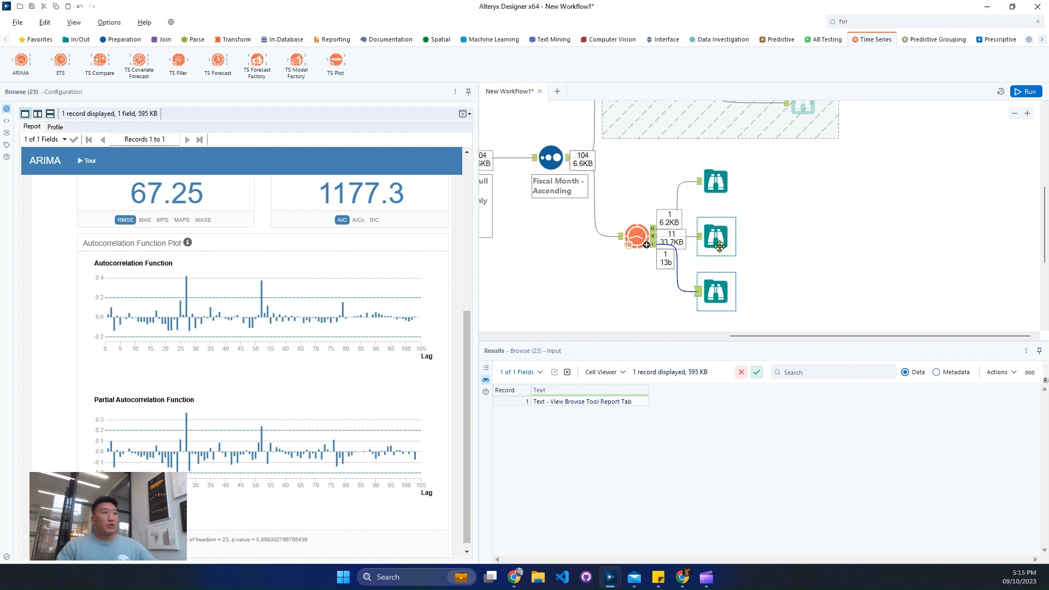
pyautogui.keyDown('ctrl'); pyautogui.click(720, 183); pyautogui.keyUp('ctrl')
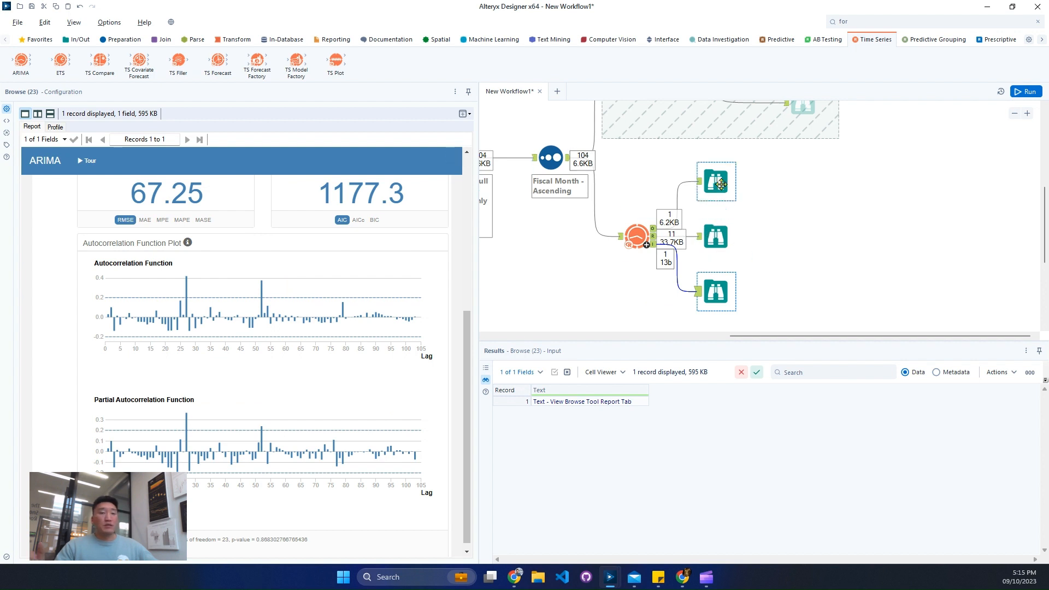
# - Reread the challenge's objective about forecasting the units for the six weeks following the available data
pyautogui.click(718, 338)
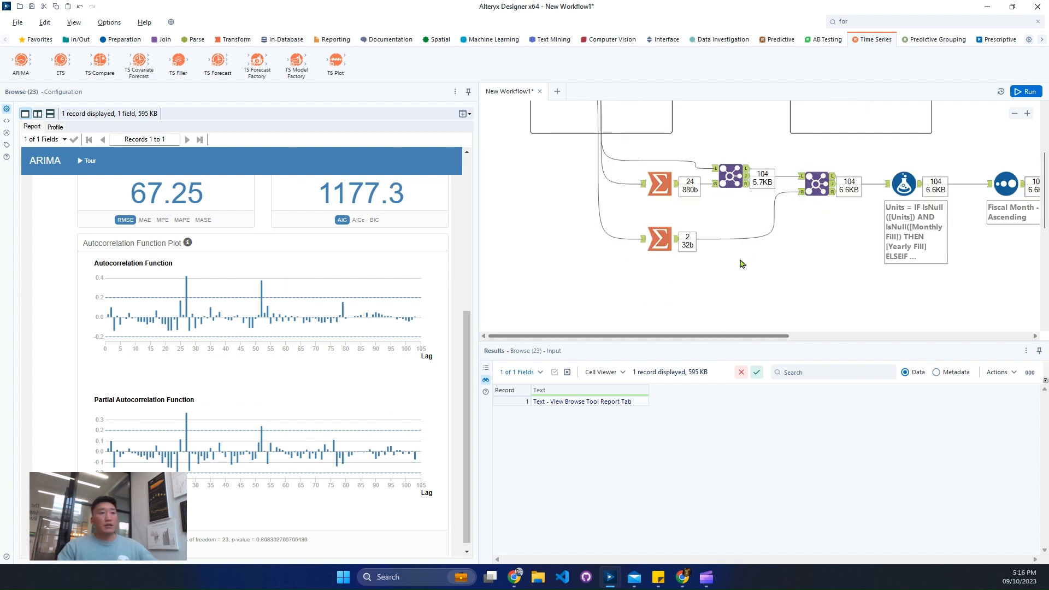
pyautogui.scroll(5, 740, 262)
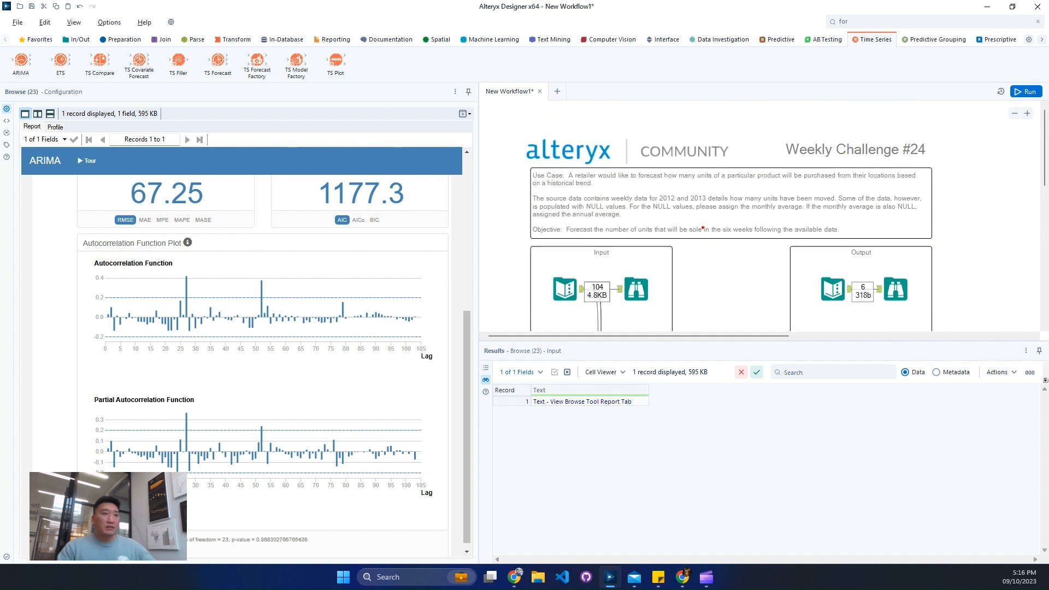
pyautogui.moveTo(562, 218); pyautogui.dragTo(850, 246)
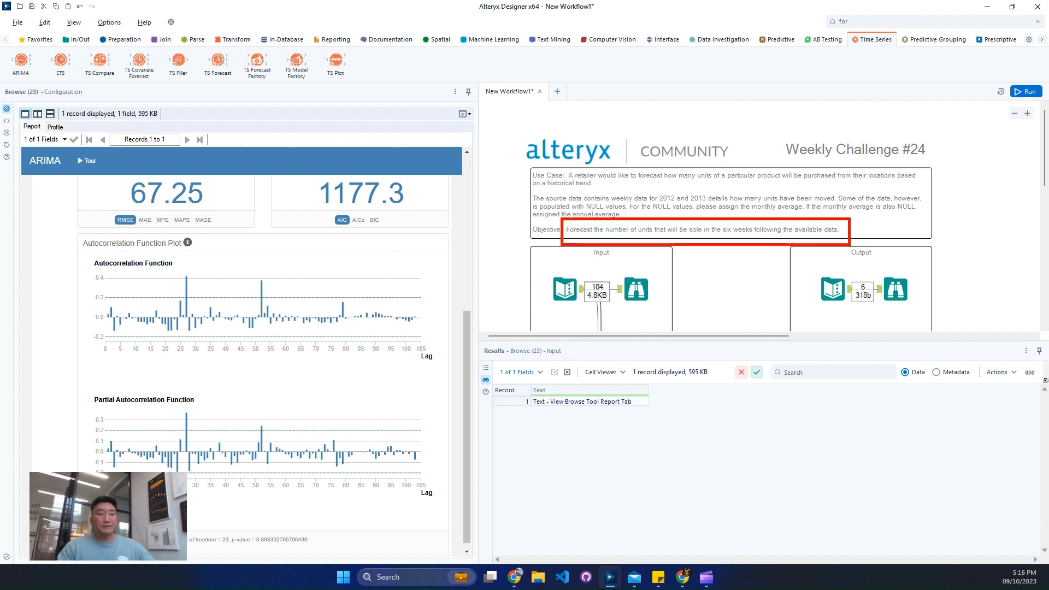
pyautogui.press('Escape')
# - Connect a TS Forecast tool to the ARIMA tool's model object output and align it with the ARIMA tool
pyautogui.click(829, 336)
pyautogui.scroll(-5, 840, 237)
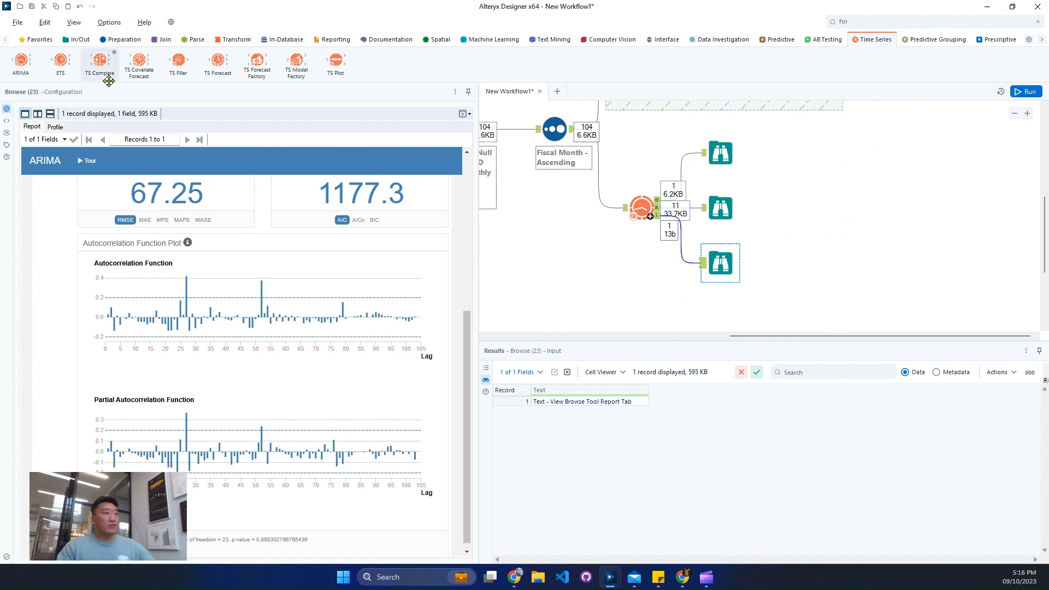
pyautogui.moveTo(212, 60)
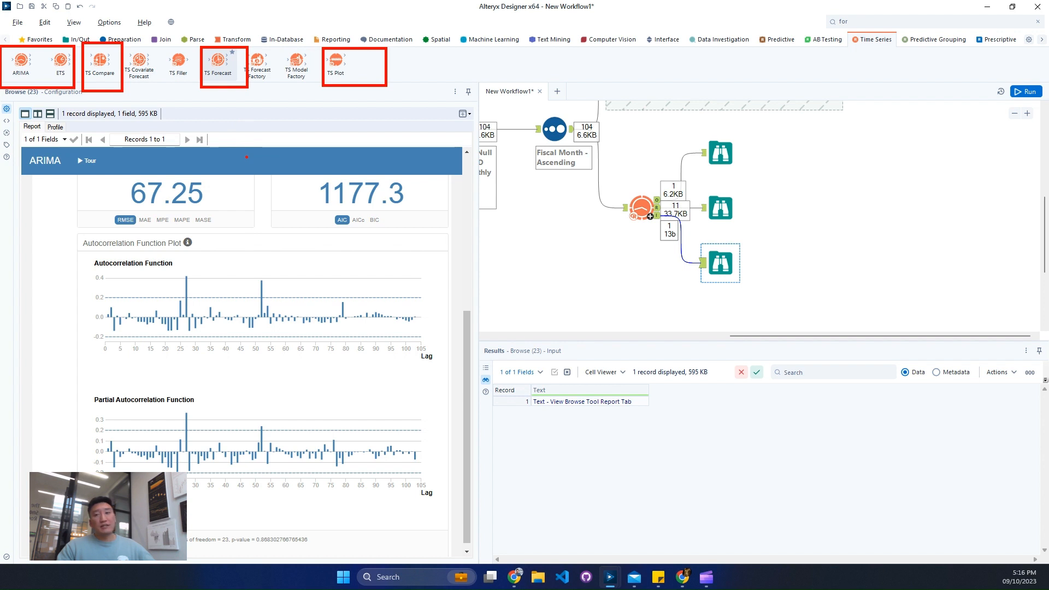
pyautogui.moveTo(209, 75); pyautogui.dragTo(854, 224)
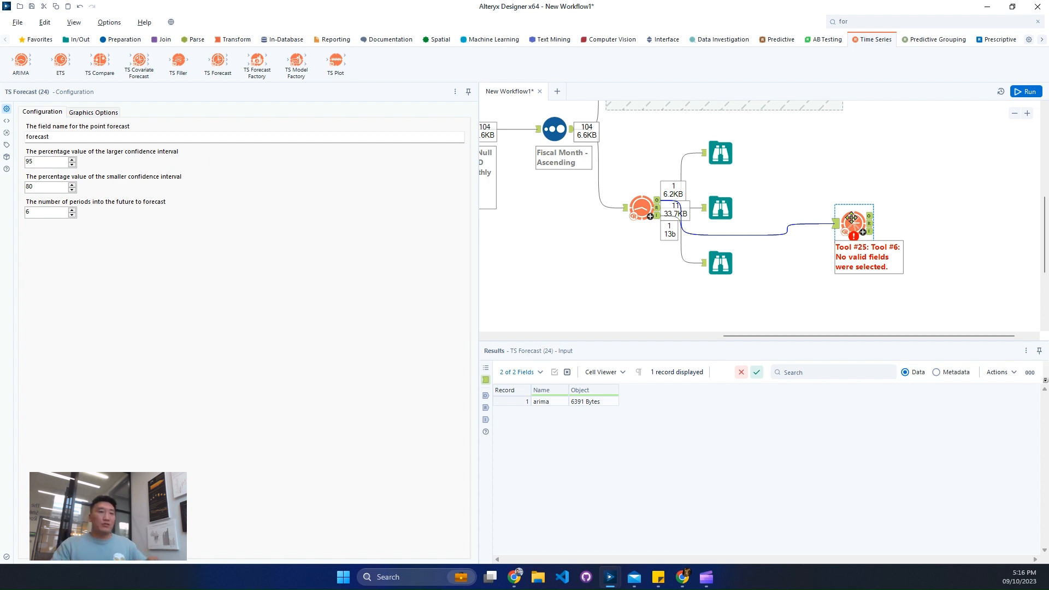
pyautogui.moveTo(851, 218); pyautogui.dragTo(837, 204)
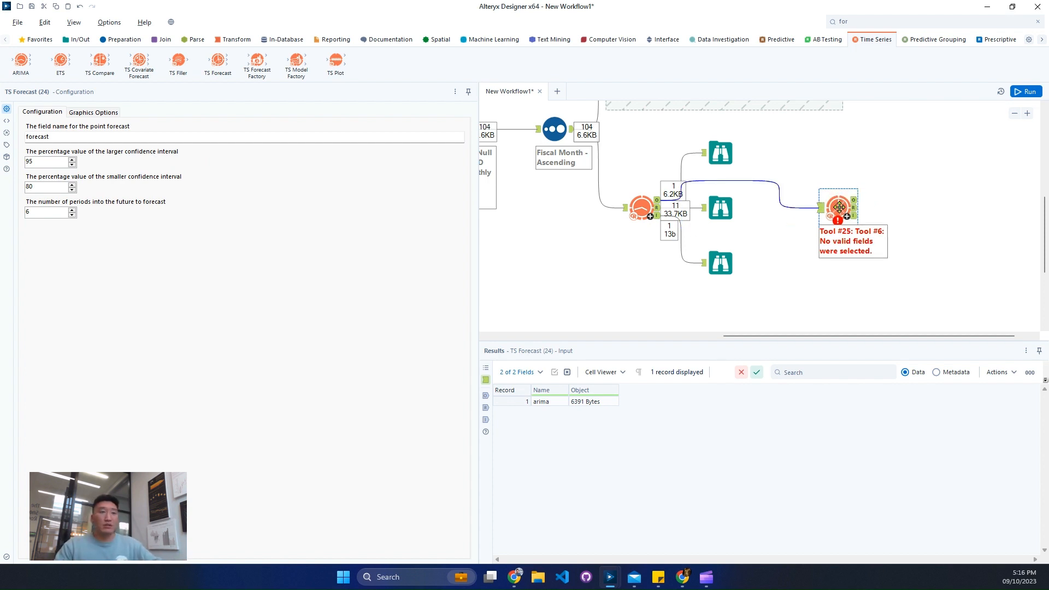
pyautogui.click(91, 137)
# - Attach Browse tools to all three TS Forecast outputs and run the workflow
pyautogui.click(841, 203)
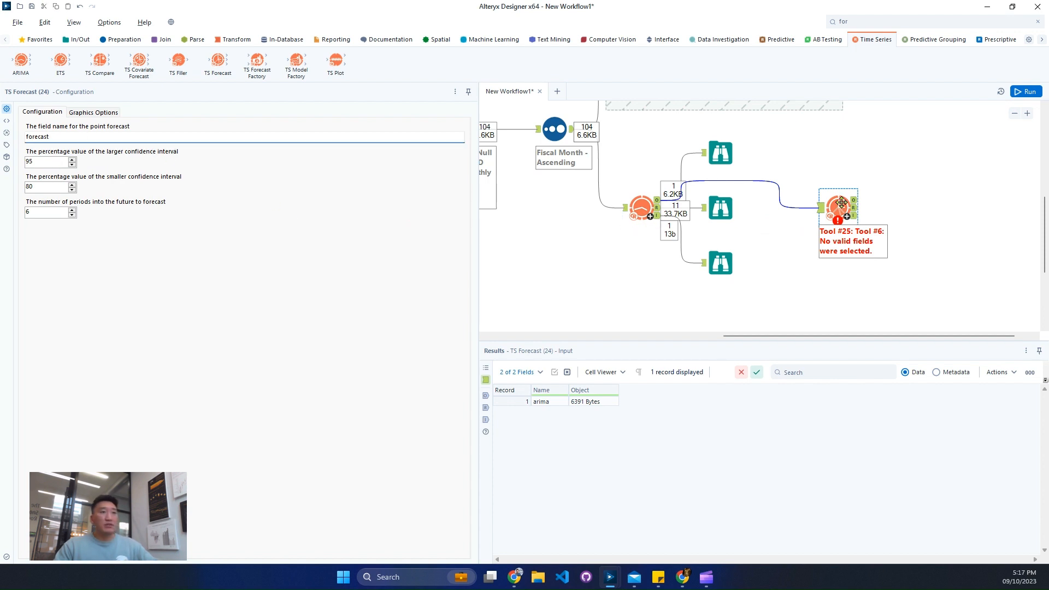
pyautogui.hotkey('ctrl', 'shift', 'b')
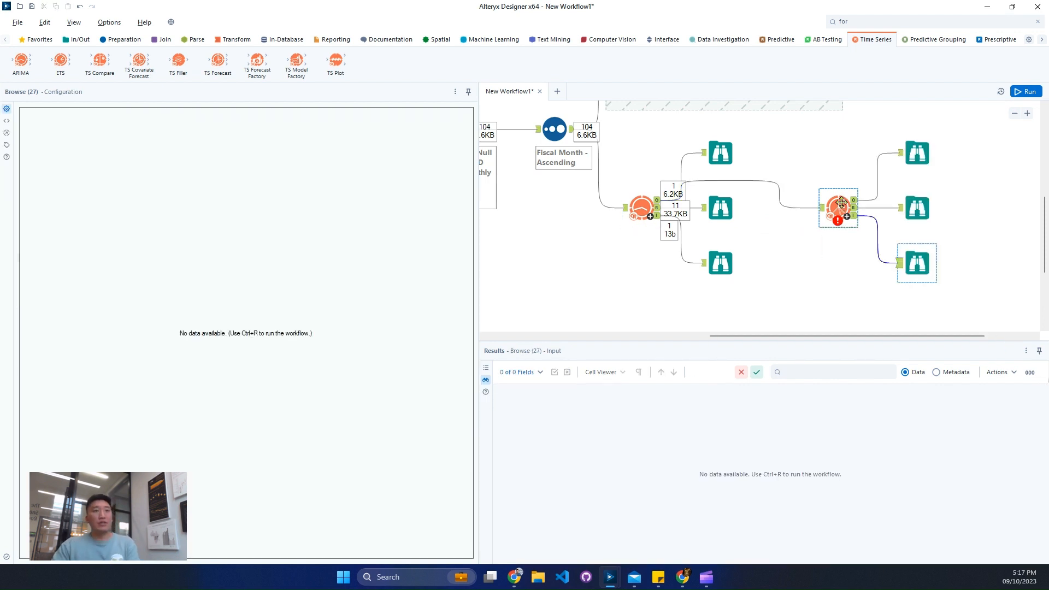
pyautogui.click(1025, 93)
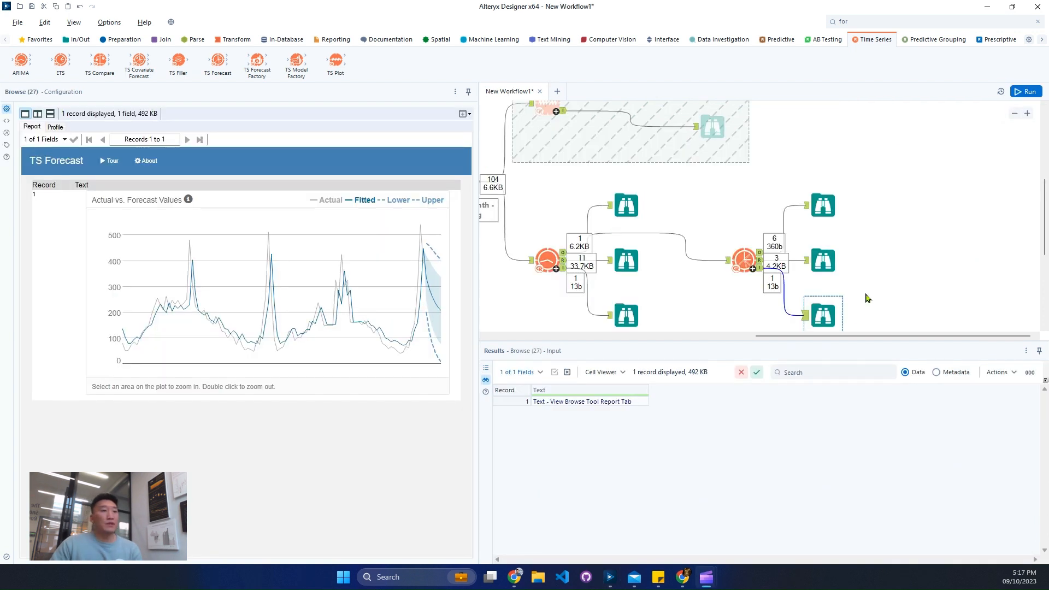
# - Examine the TS Forecast's actual versus forecast plot and the forecast records with their confidence intervals
pyautogui.scroll(-2, 867, 297)
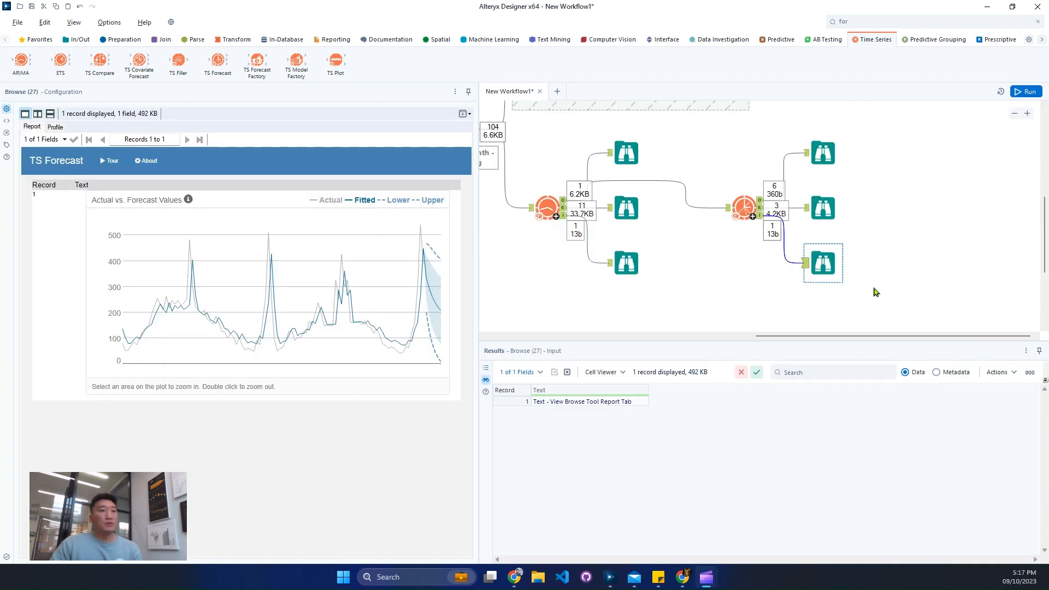
pyautogui.click(799, 312)
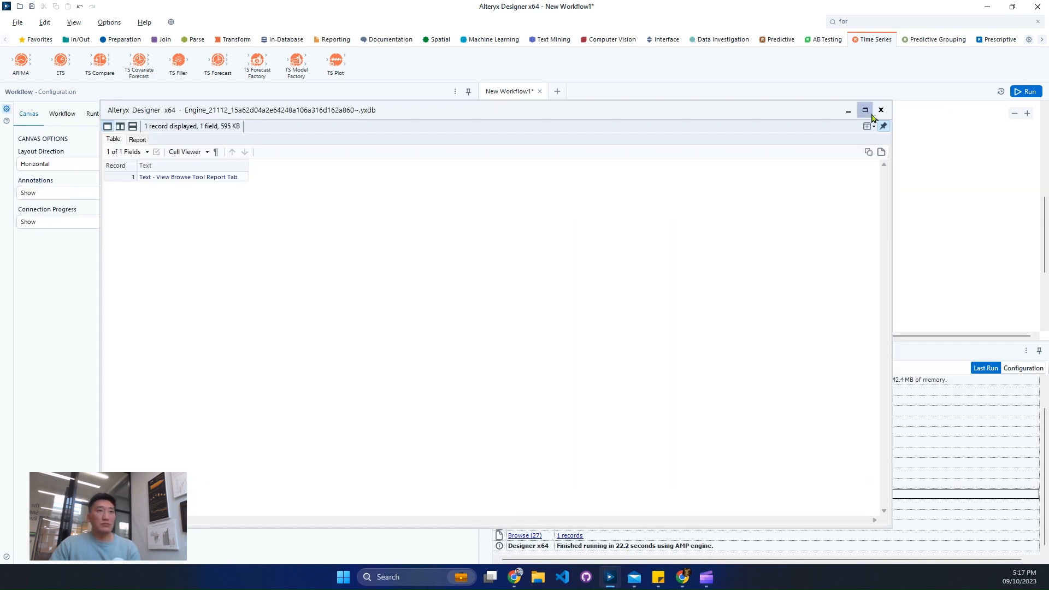
pyautogui.click(881, 110)
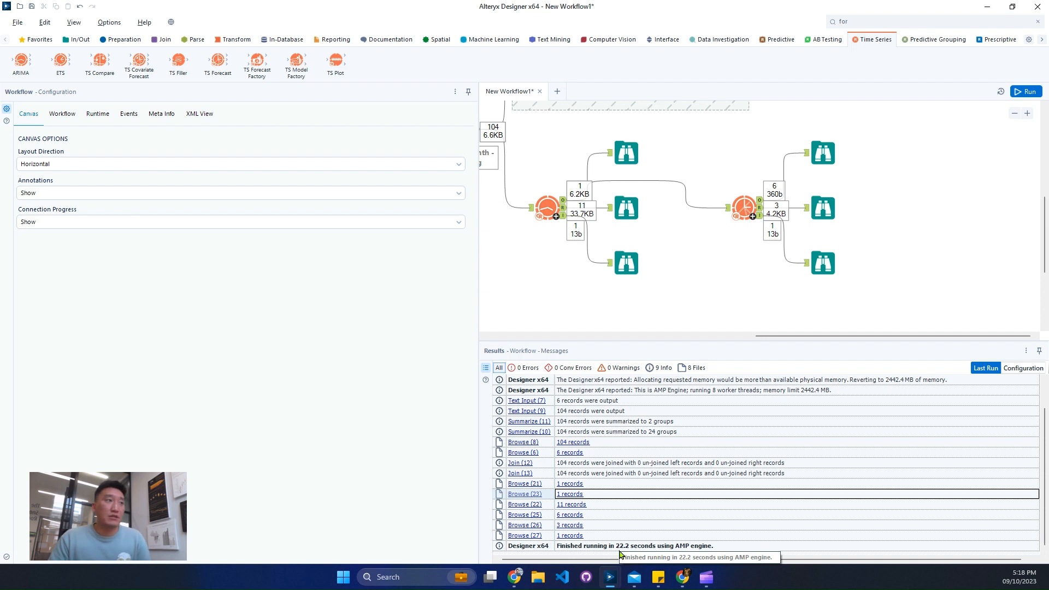
pyautogui.click(815, 163)
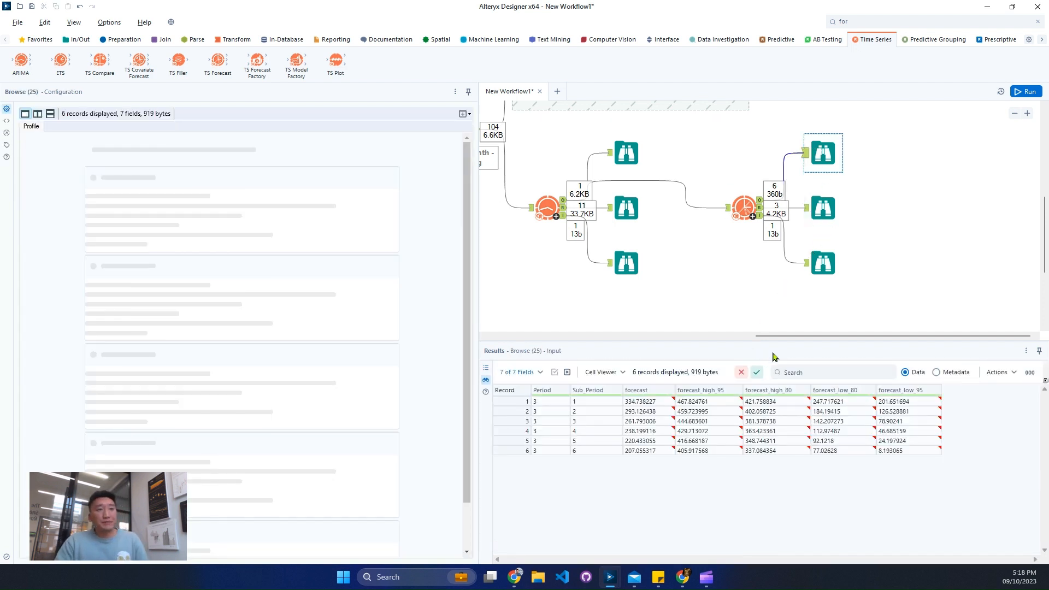
# - Compare the forecast column of the TS Forecast output records with the challenge's expected output
pyautogui.scroll(2, 628, 248)
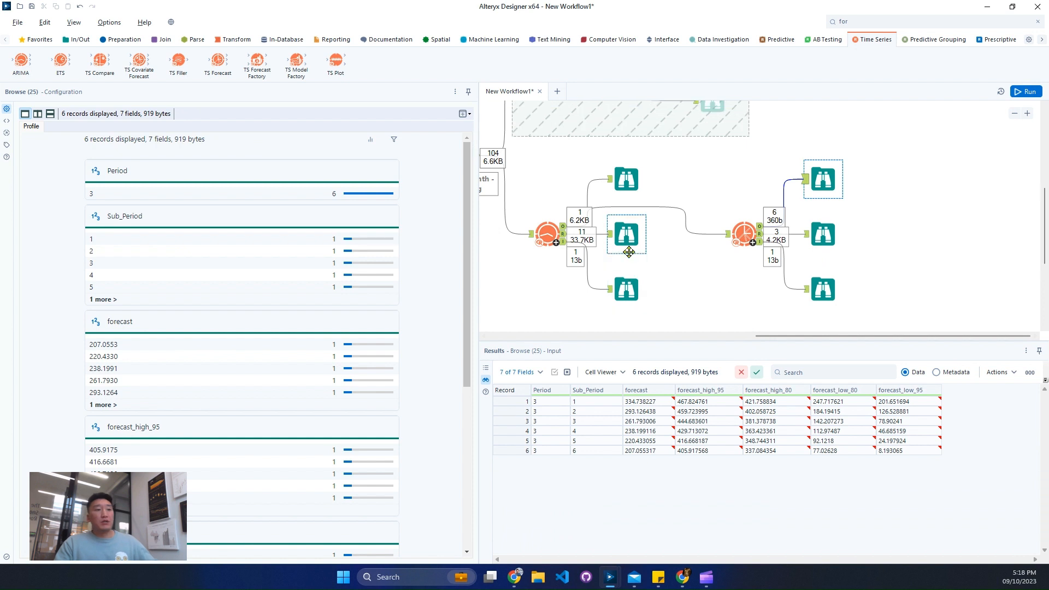
pyautogui.click(563, 407)
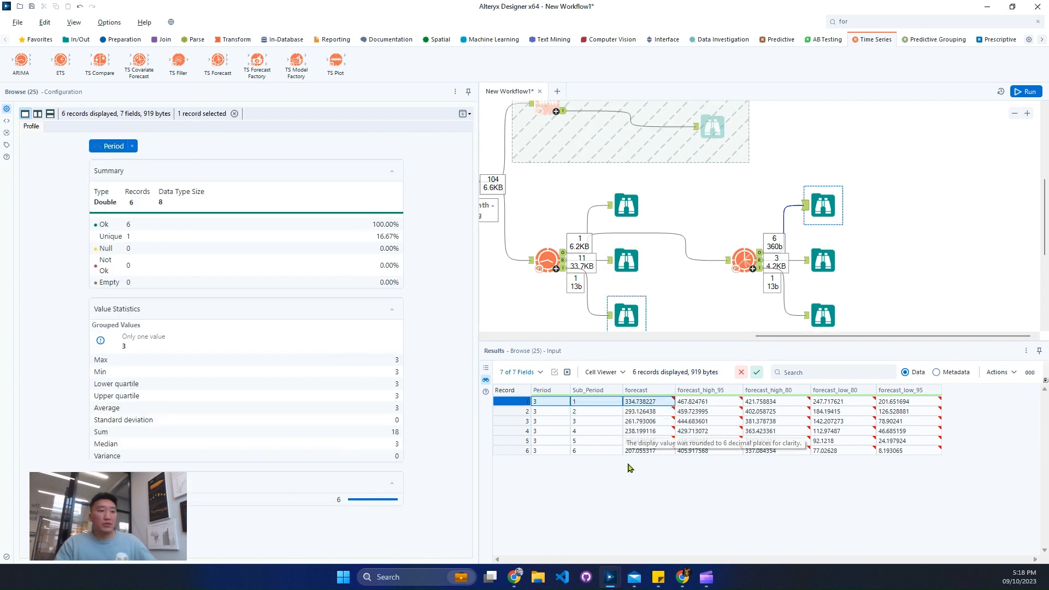
pyautogui.click(642, 412)
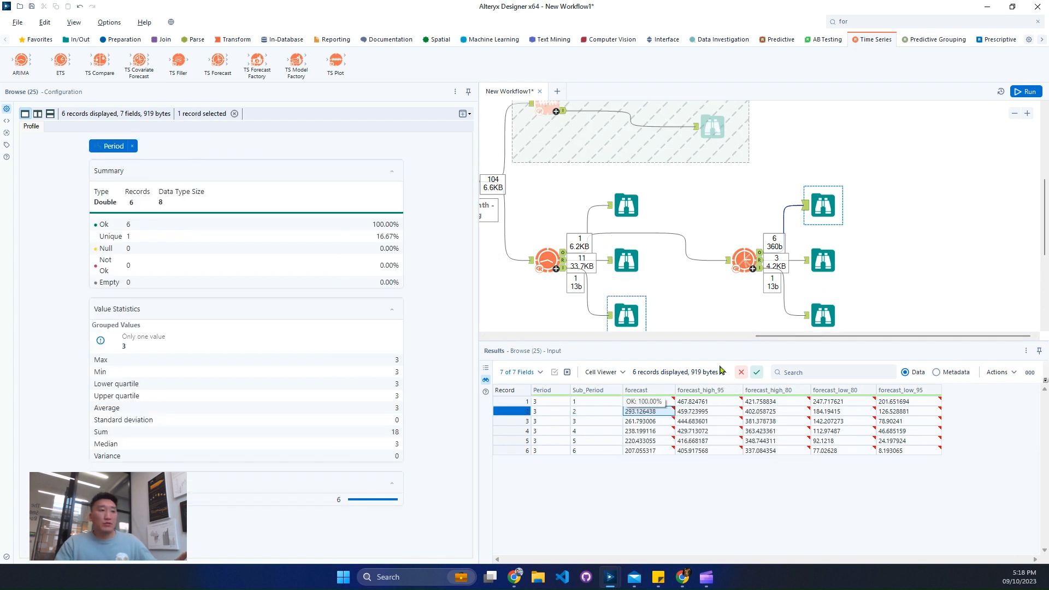
pyautogui.moveTo(796, 335); pyautogui.dragTo(677, 335)
pyautogui.scroll(3, 651, 229)
pyautogui.click(606, 162)
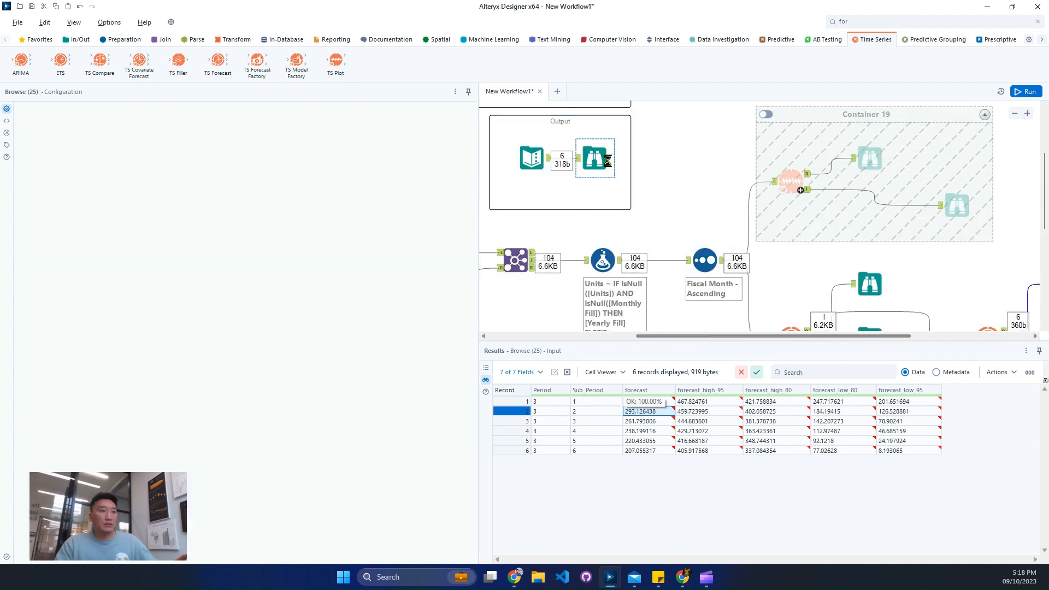
pyautogui.click(656, 414)
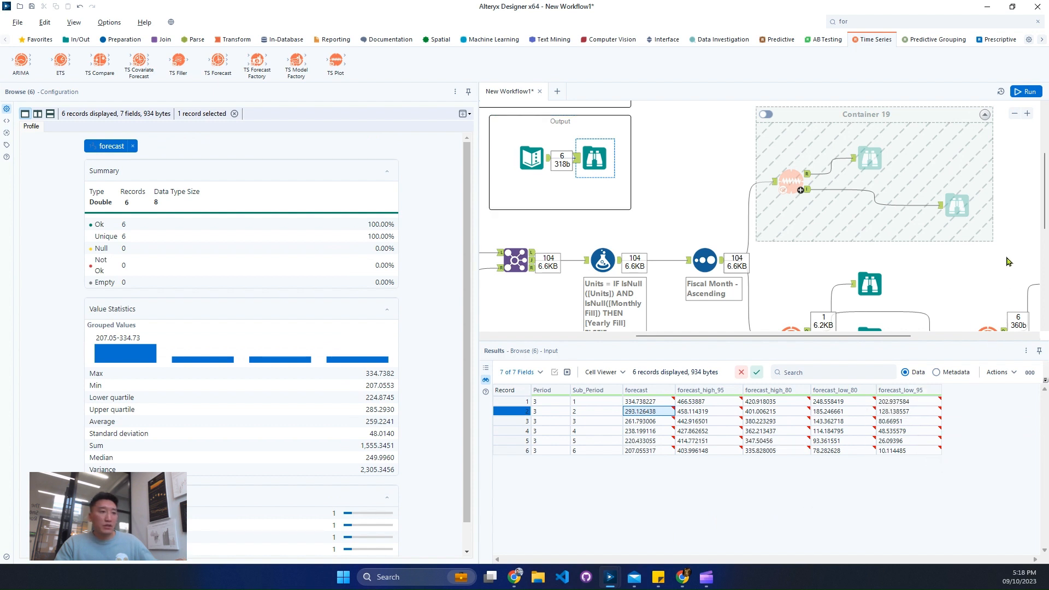
# - Compare the 80 and 95 percent confidence bounds of the TS Forecast output with those in the expected output
pyautogui.scroll(-3, 1008, 262)
pyautogui.moveTo(907, 335); pyautogui.dragTo(1014, 336)
pyautogui.click(841, 219)
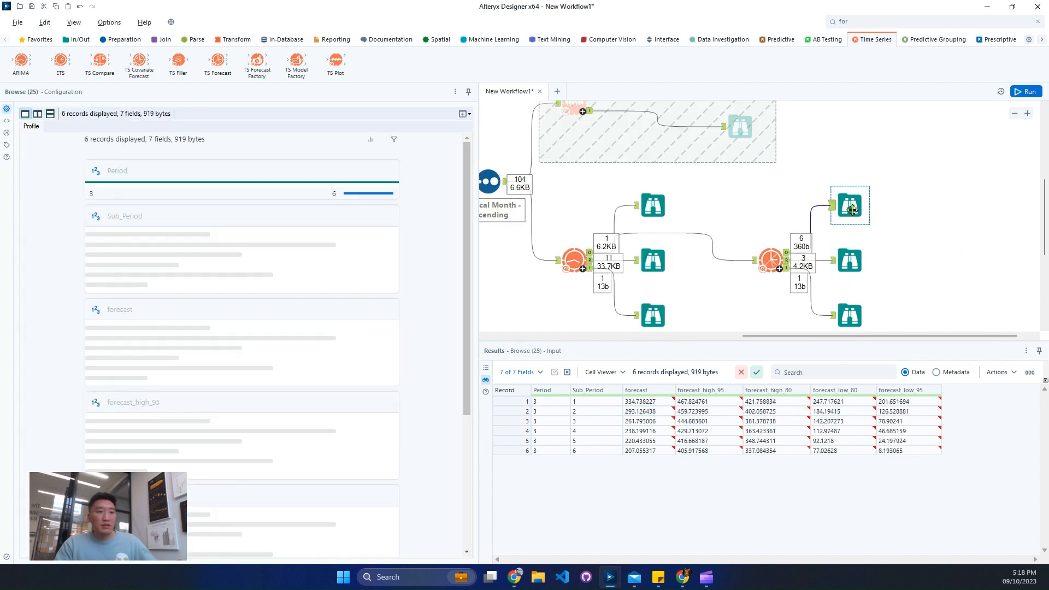
pyautogui.scroll(3, 673, 212)
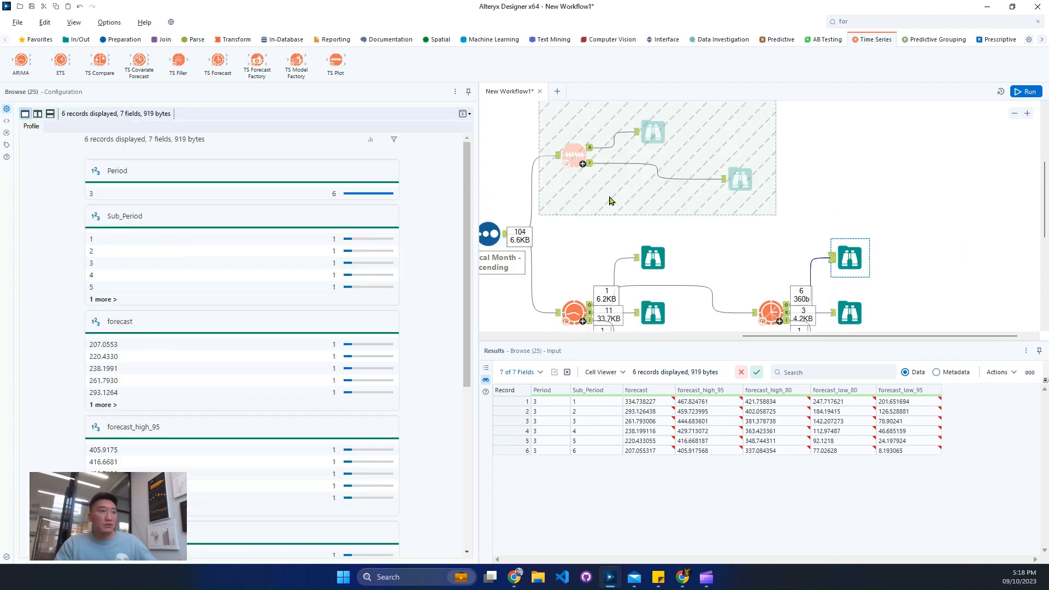
pyautogui.moveTo(775, 338); pyautogui.dragTo(702, 337)
pyautogui.click(536, 185)
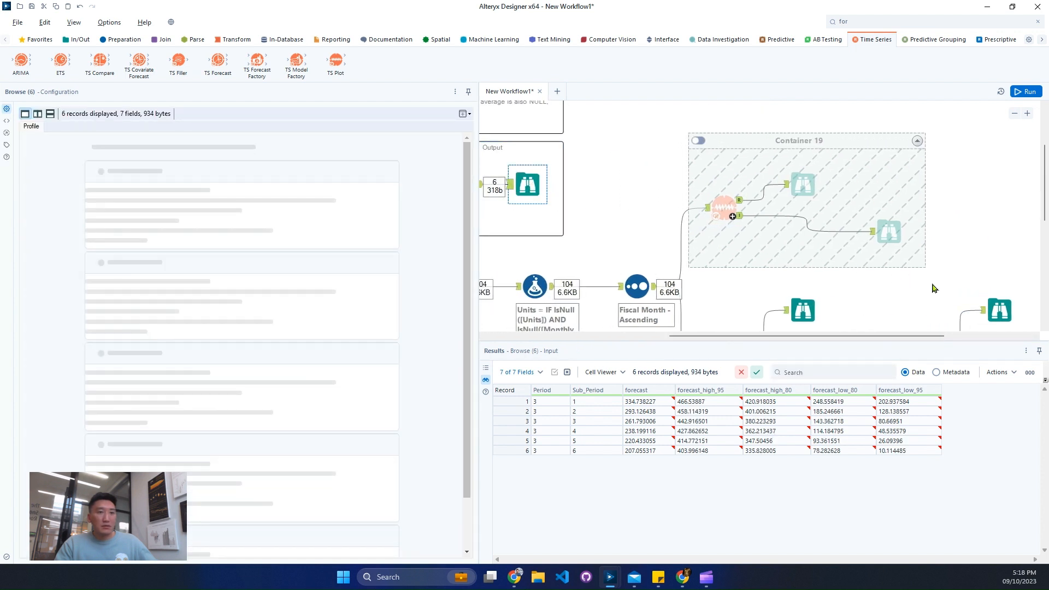
pyautogui.click(1002, 307)
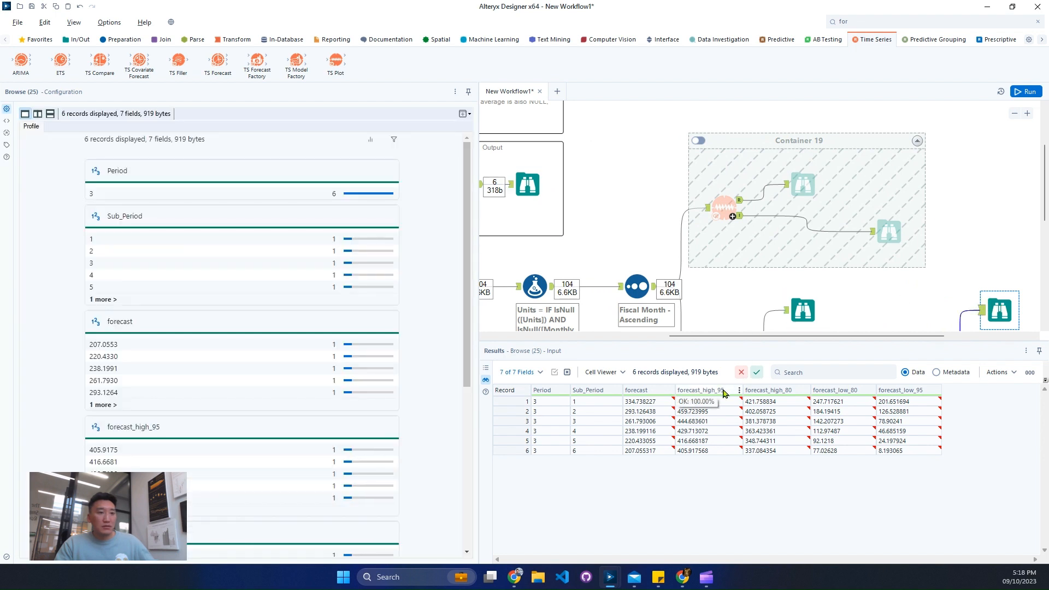
pyautogui.click(546, 183)
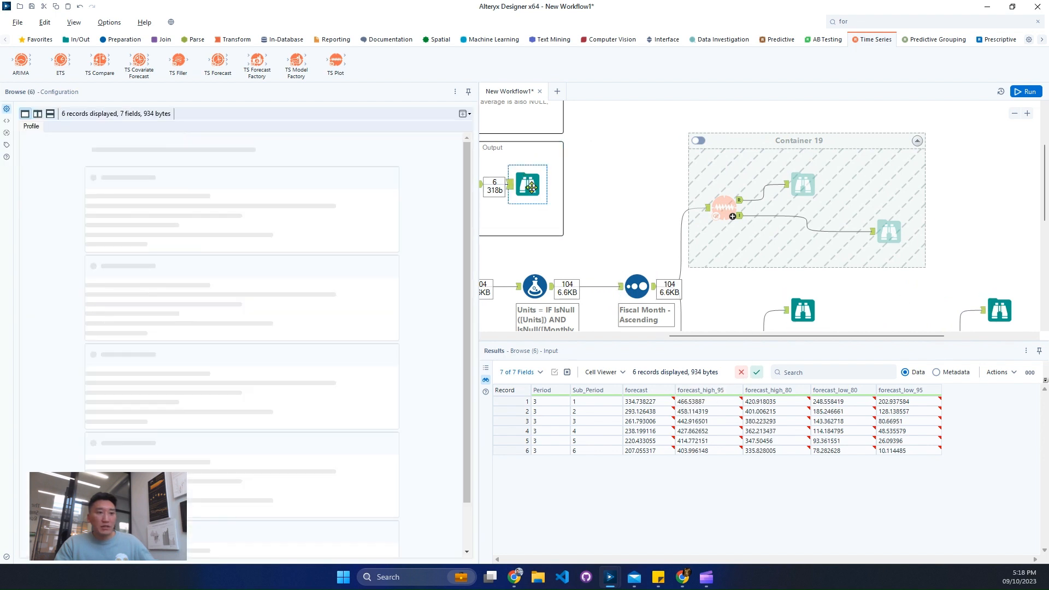
pyautogui.click(1004, 313)
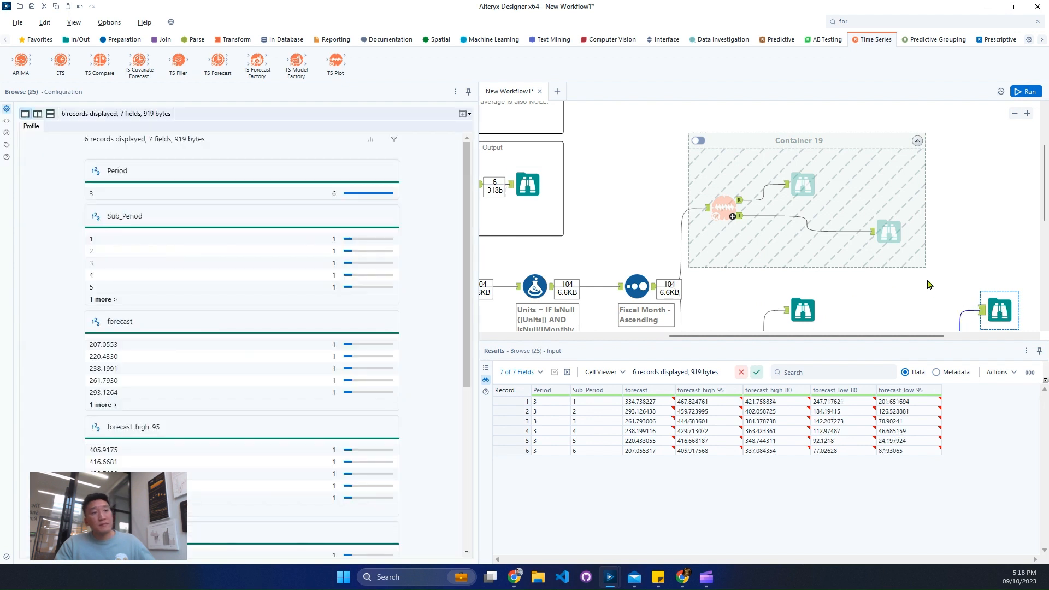
pyautogui.scroll(-1, 929, 284)
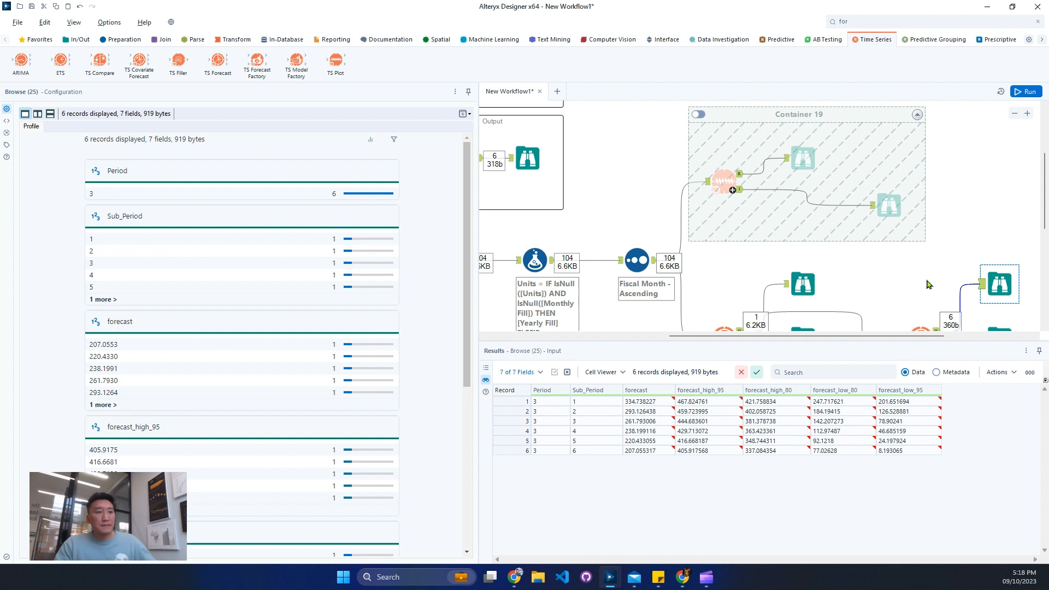
pyautogui.click(523, 158)
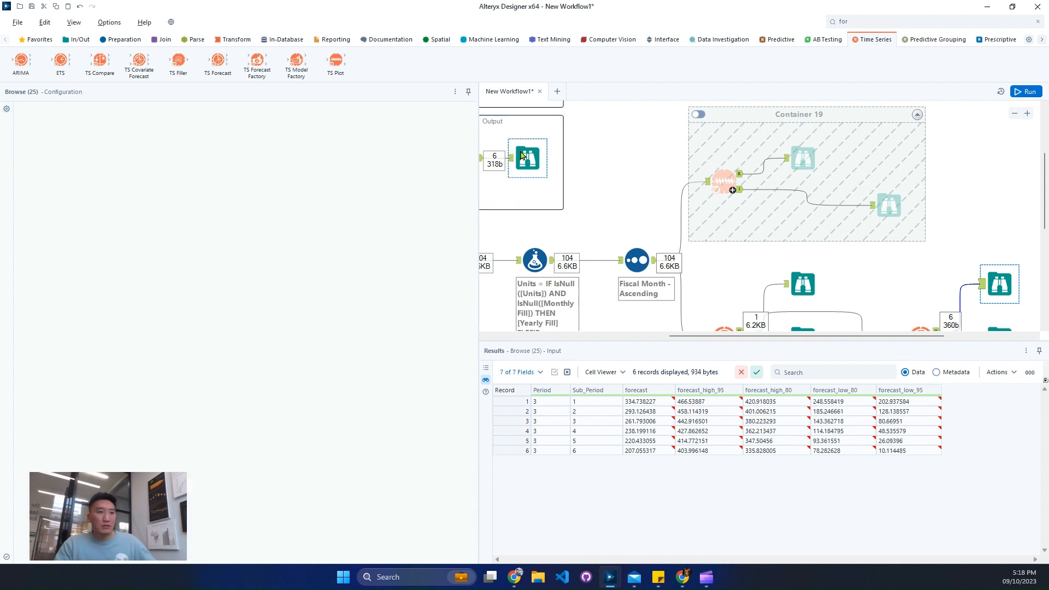
pyautogui.click(997, 284)
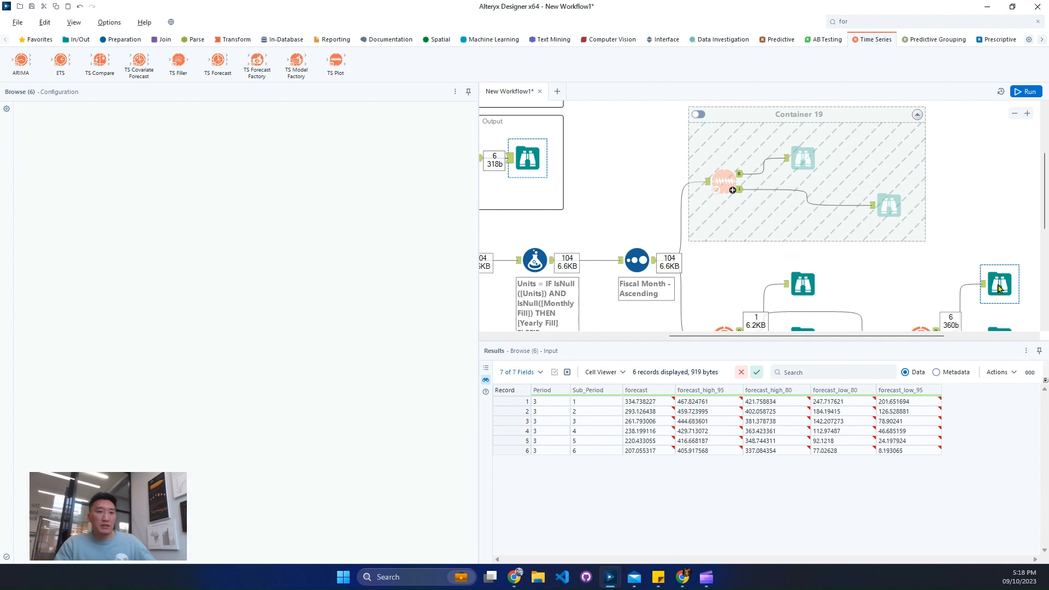
# - Review the TS Forecast report, then zoom the interactive actual versus forecast plot into the forecast period
pyautogui.scroll(-3, 916, 270)
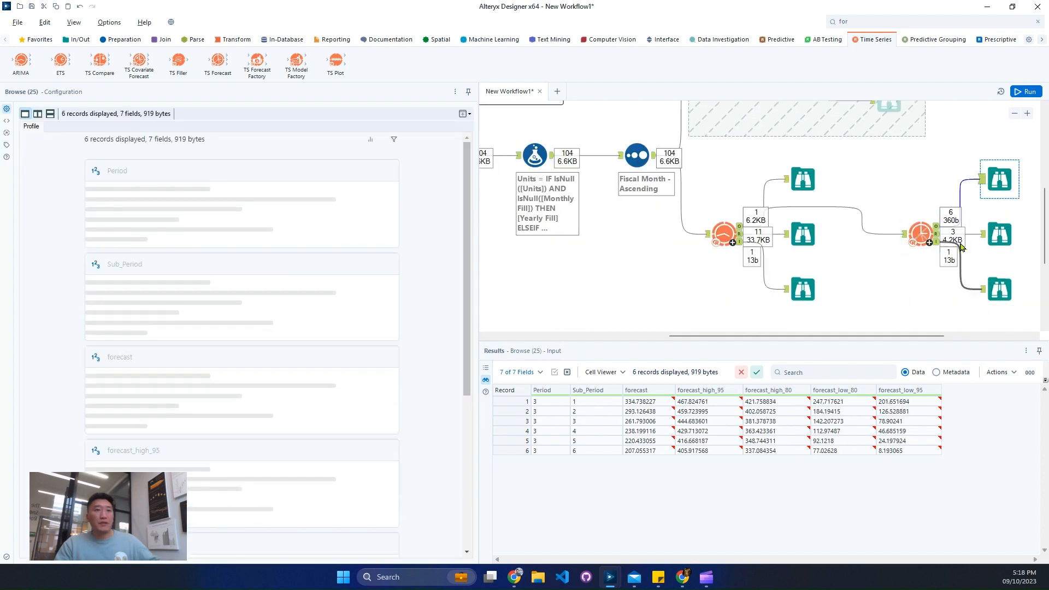
pyautogui.click(999, 234)
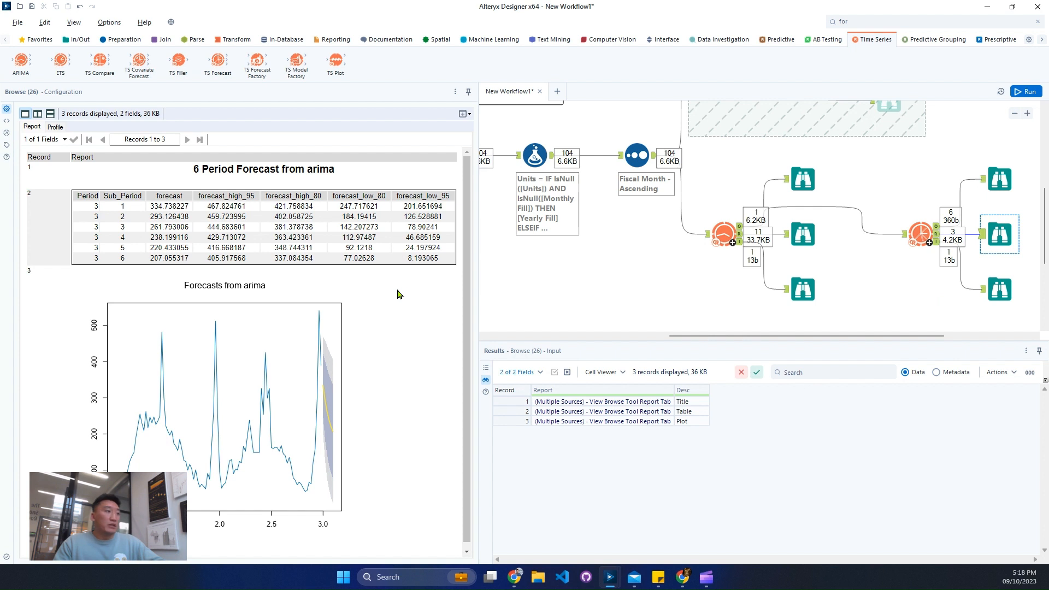
pyautogui.scroll(-1, 408, 294)
pyautogui.click(1004, 290)
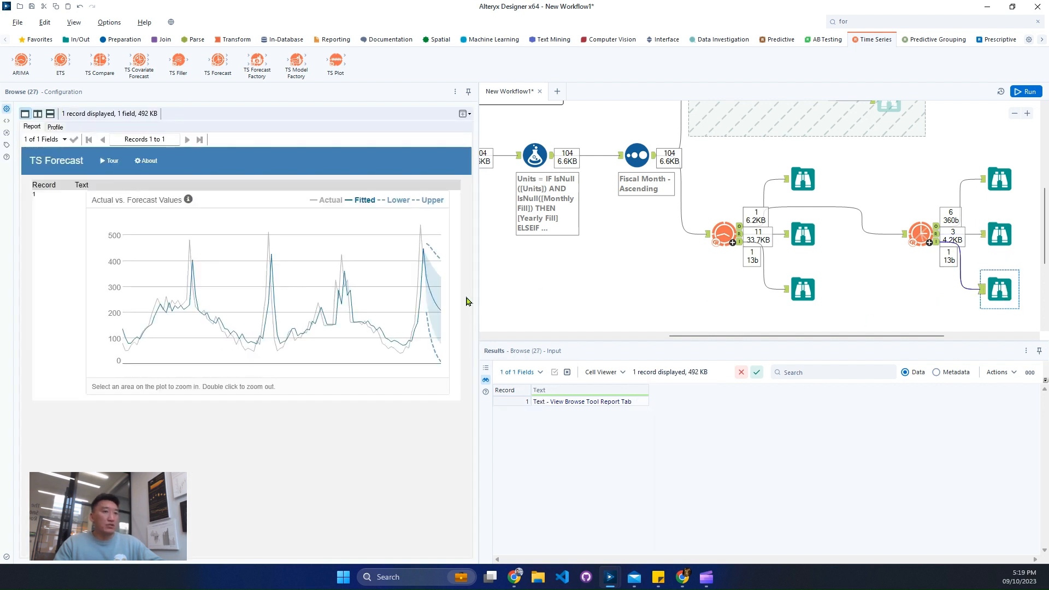
pyautogui.moveTo(351, 249); pyautogui.dragTo(441, 257)
pyautogui.moveTo(341, 273); pyautogui.dragTo(440, 274)
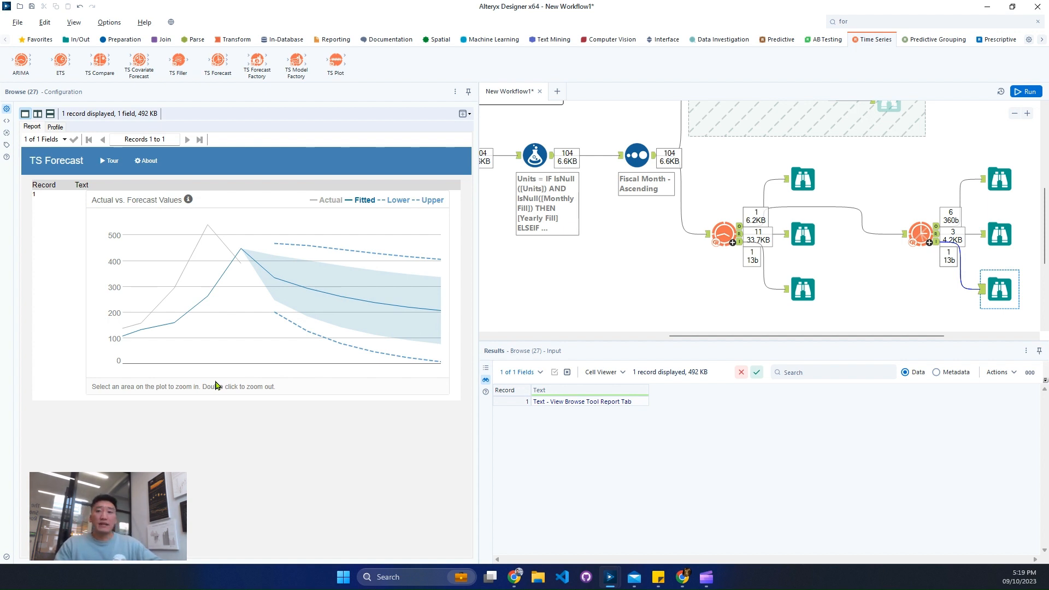
# - Show the whole workflow on the canvas and narrow the Configuration window to give the canvas more width
pyautogui.moveTo(804, 335); pyautogui.dragTo(859, 329)
pyautogui.click(771, 310)
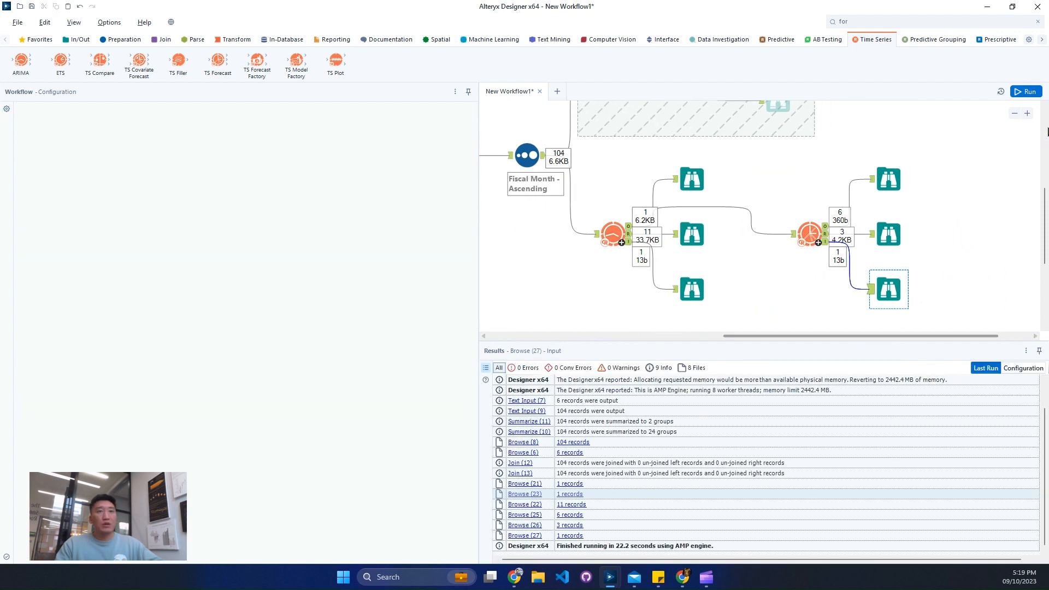
pyautogui.click(1014, 114)
pyautogui.click(1015, 114)
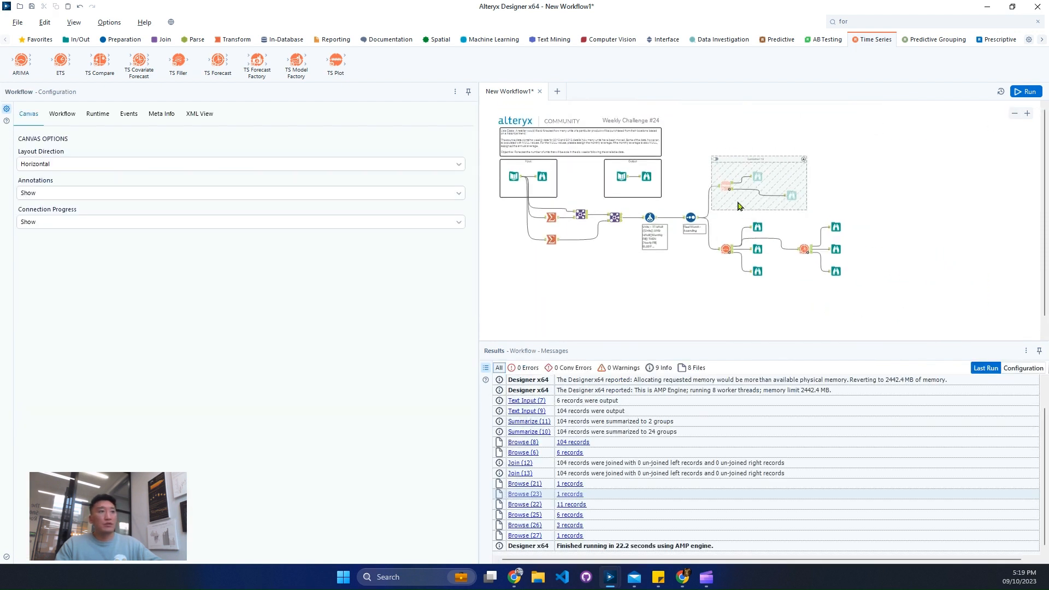
pyautogui.click(1023, 116)
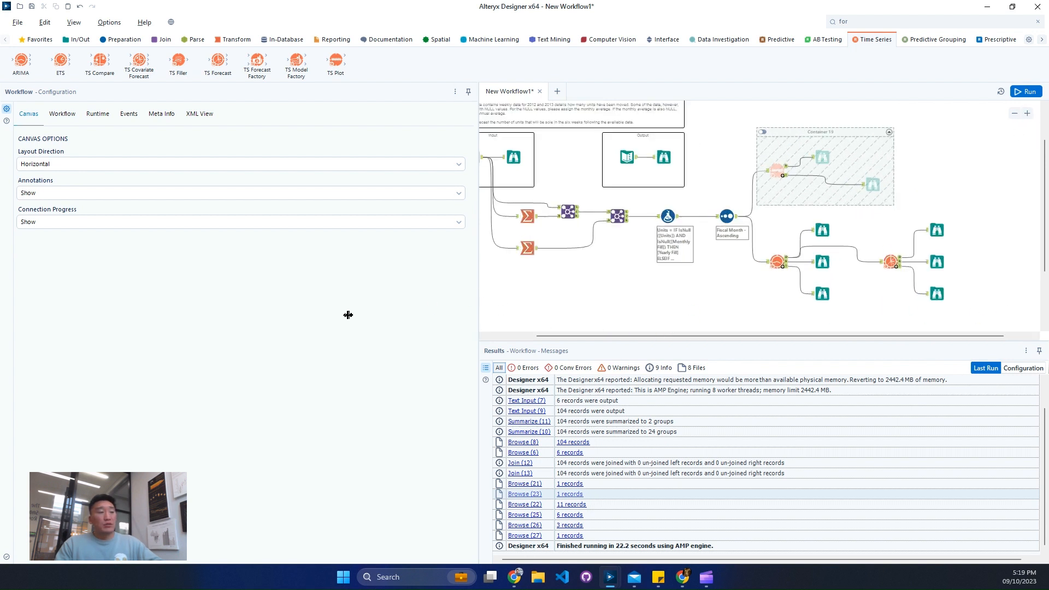
pyautogui.moveTo(348, 315); pyautogui.dragTo(264, 315)
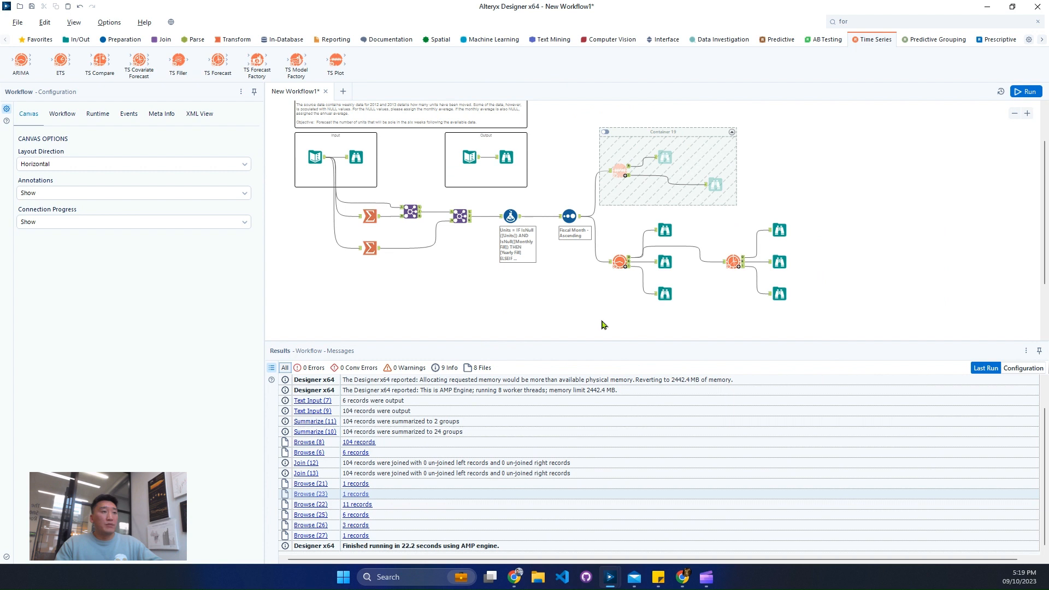